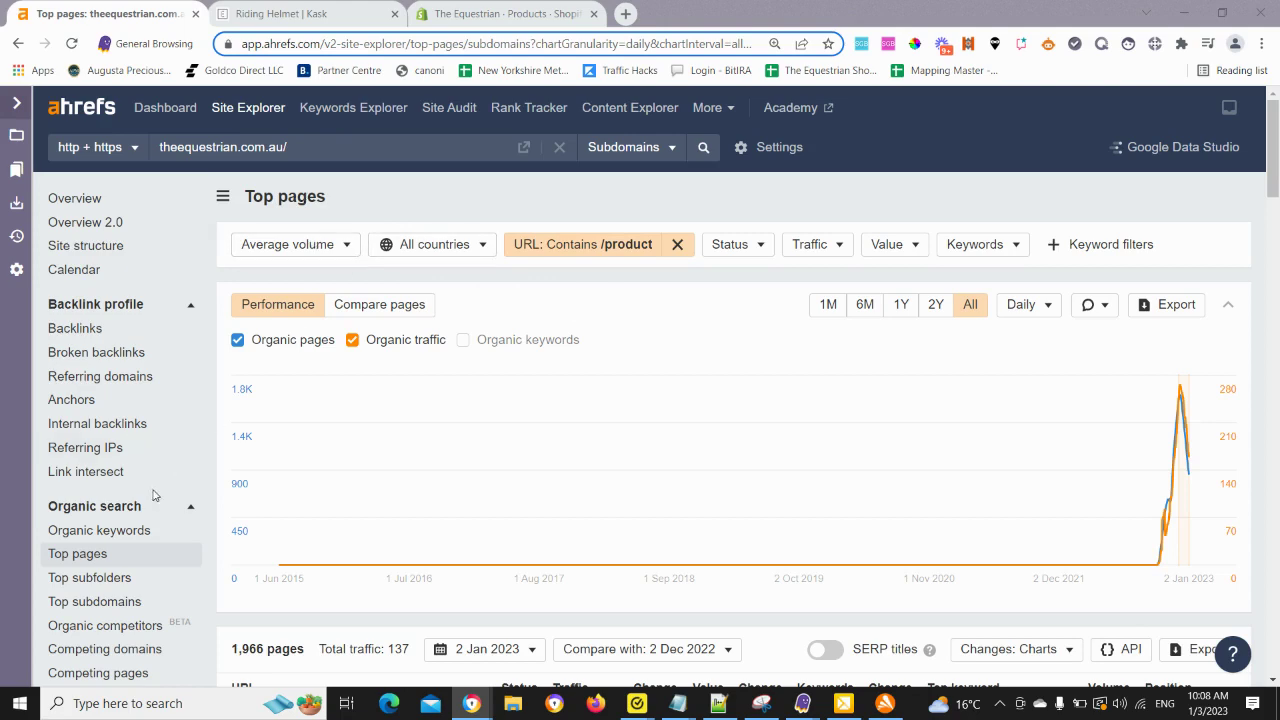
Scroll the Ahrefs Top pages report to the kask-star-lady row (16 traffic, 'lady helmet').
scroll(154, 497, down, 1)
scroll(379, 495, up, 1)
scroll(653, 370, down, 5)
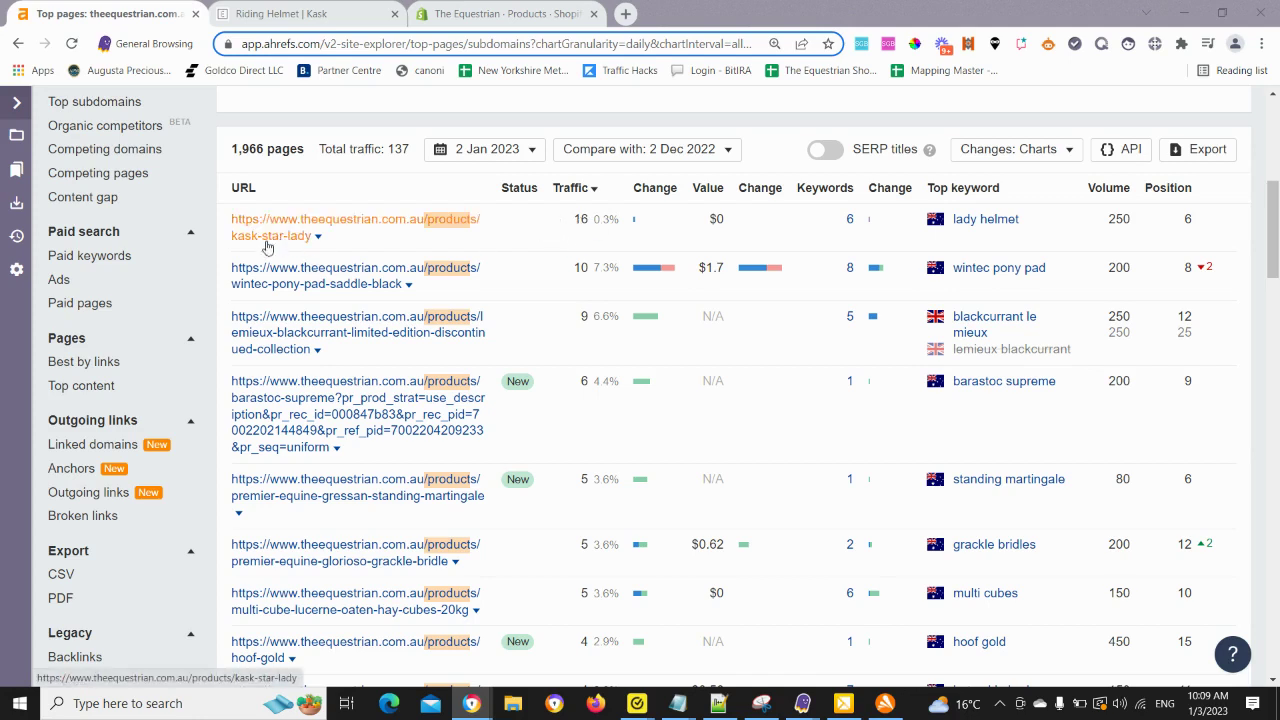
Review the live KASK Star Lady product page and its description on The Equestrian storefront.
click(305, 14)
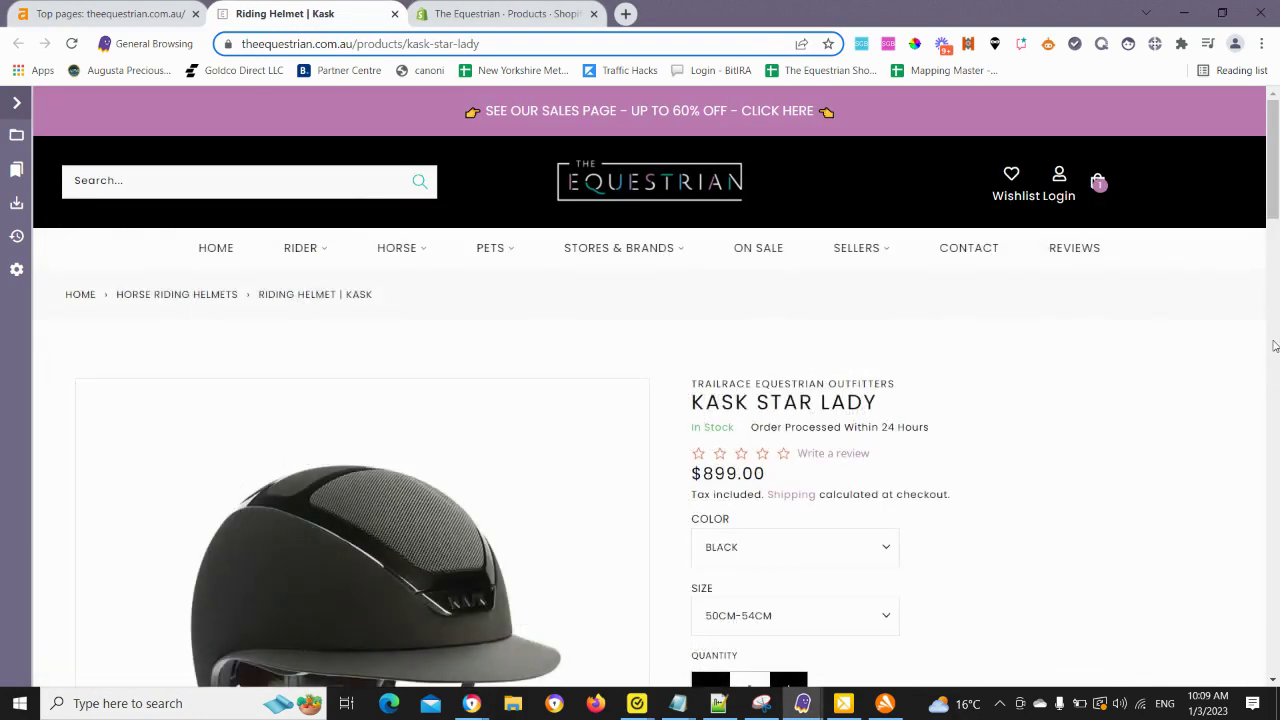
scroll(712, 343, down, 1)
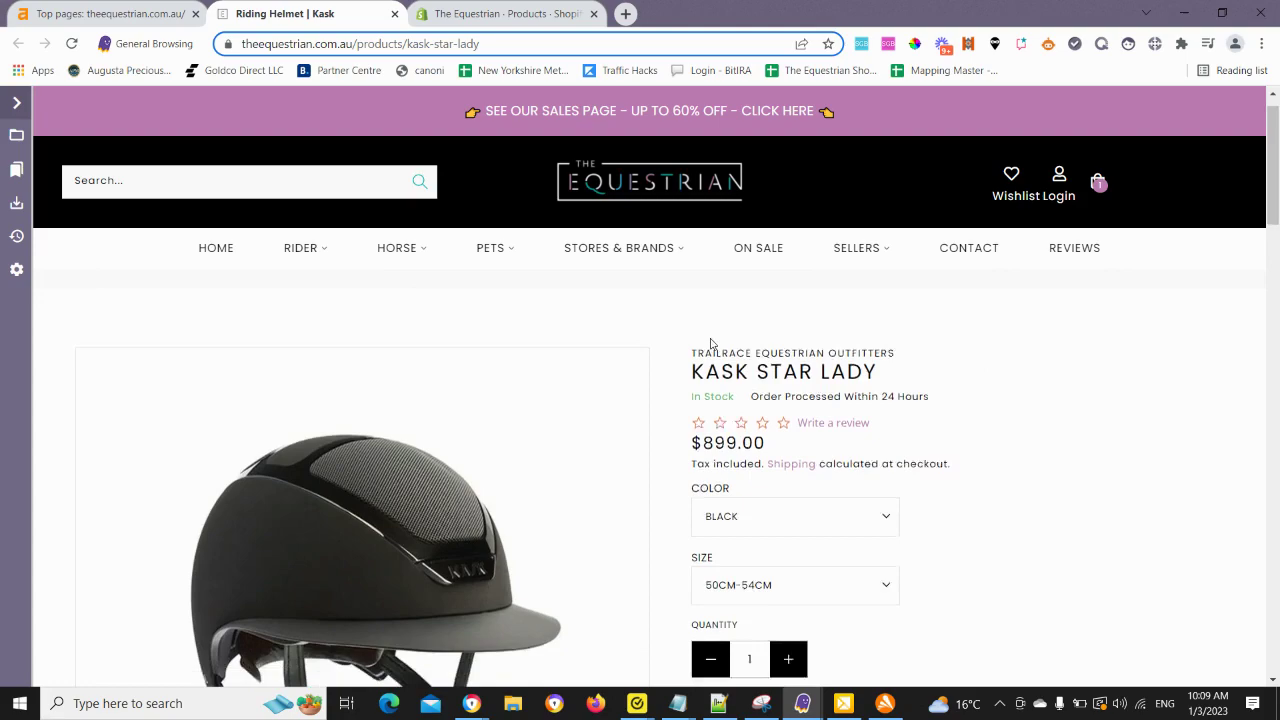
scroll(860, 418, down, 10)
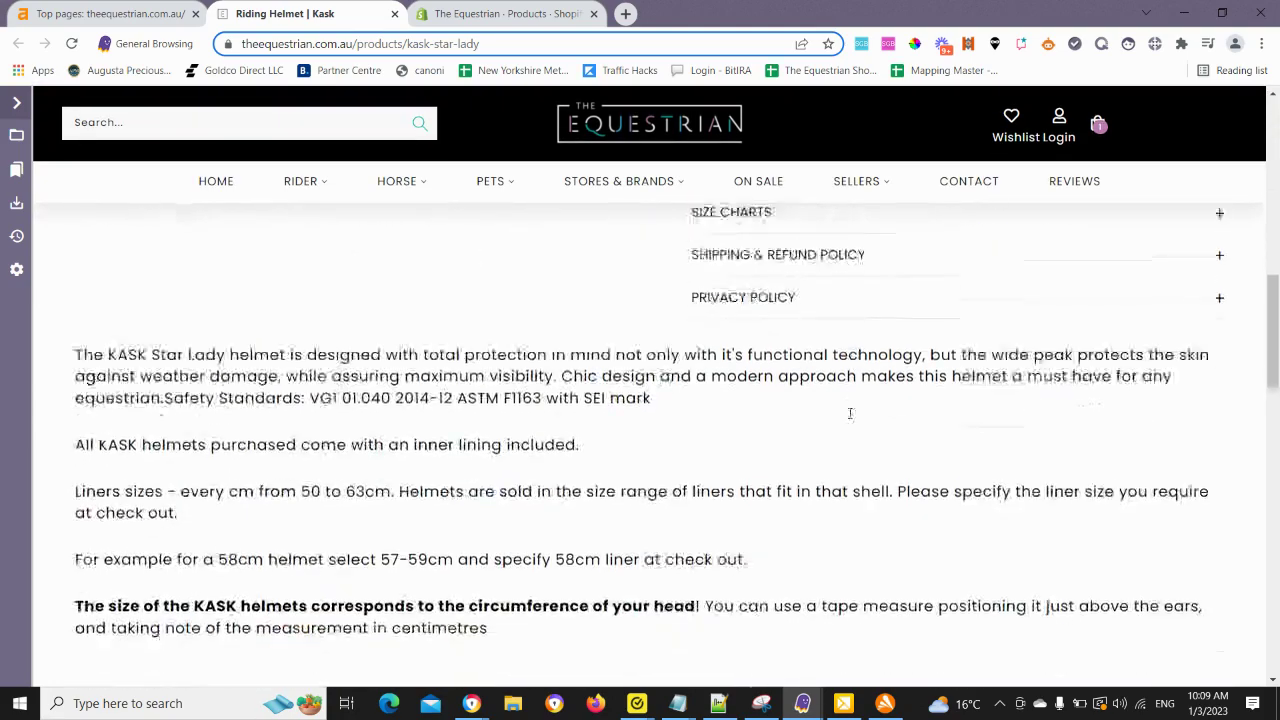
scroll(835, 416, up, 2)
scroll(800, 421, down, 2)
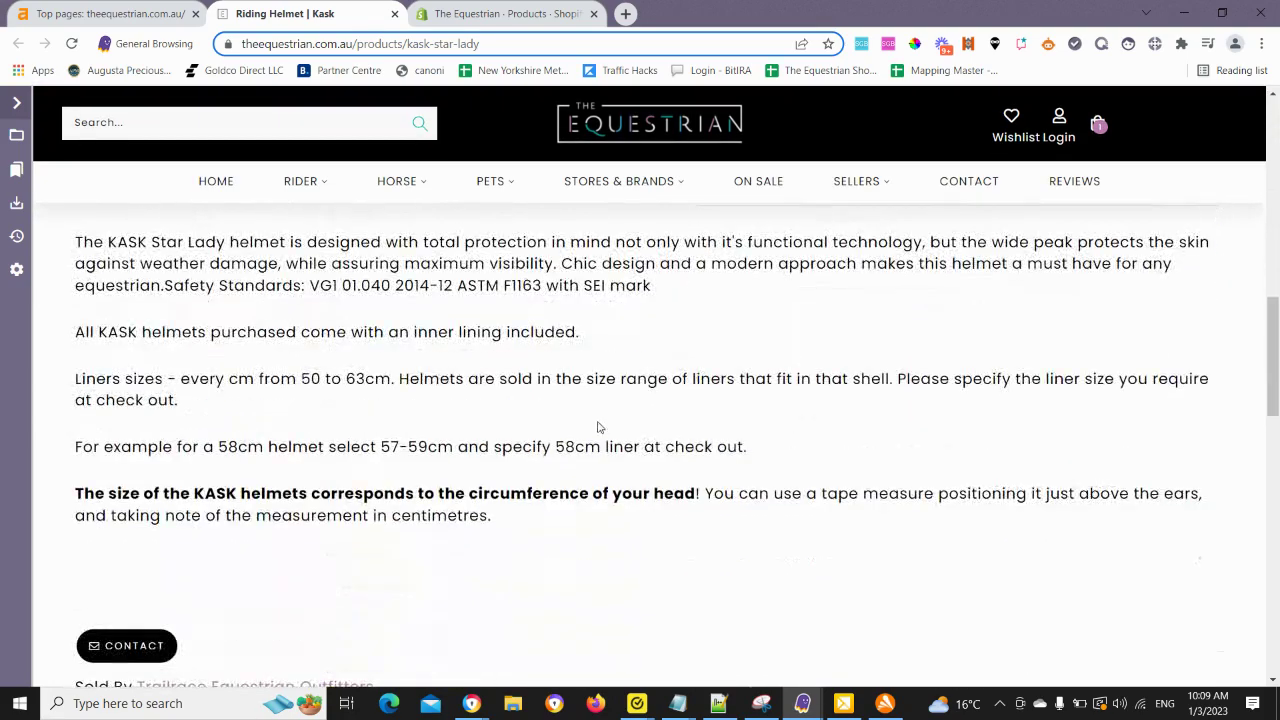
scroll(103, 381, up, 1)
scroll(554, 554, down, 2)
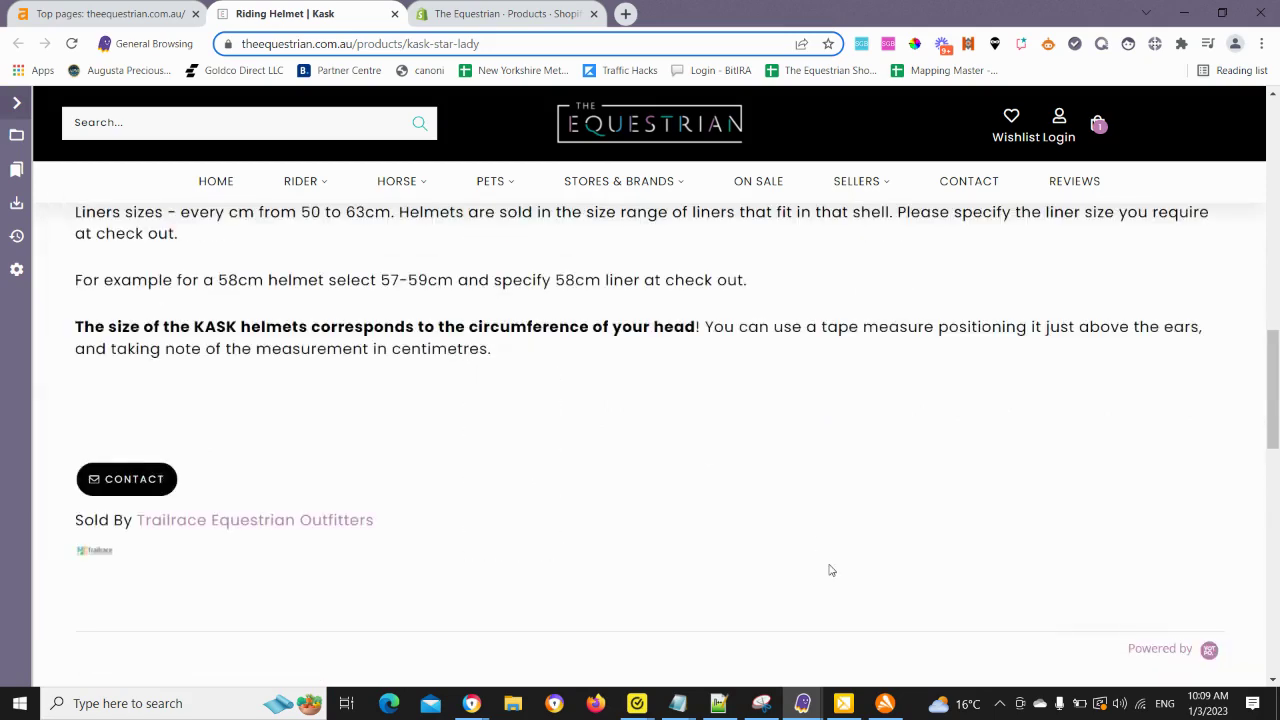
scroll(829, 570, up, 10)
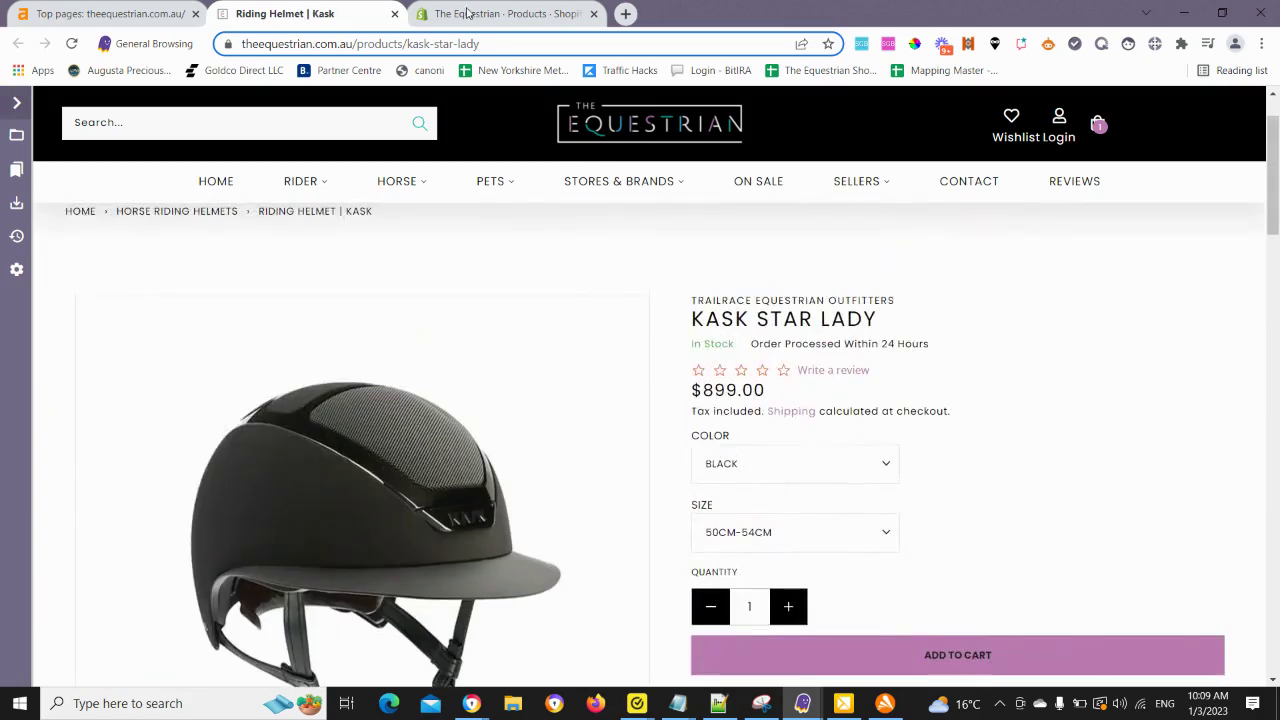
Copy the product title KASK STAR LADY from the storefront page.
click(466, 12)
click(340, 12)
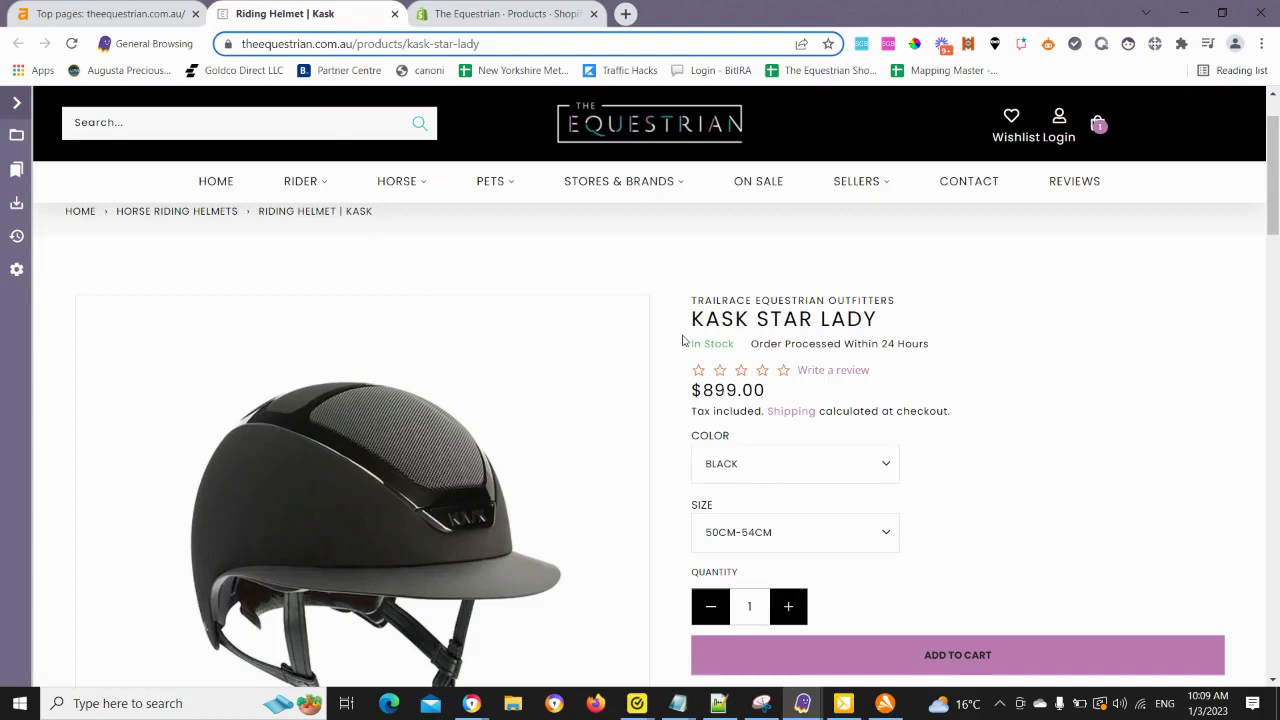
drag(683, 341, 927, 333)
right_click(908, 320)
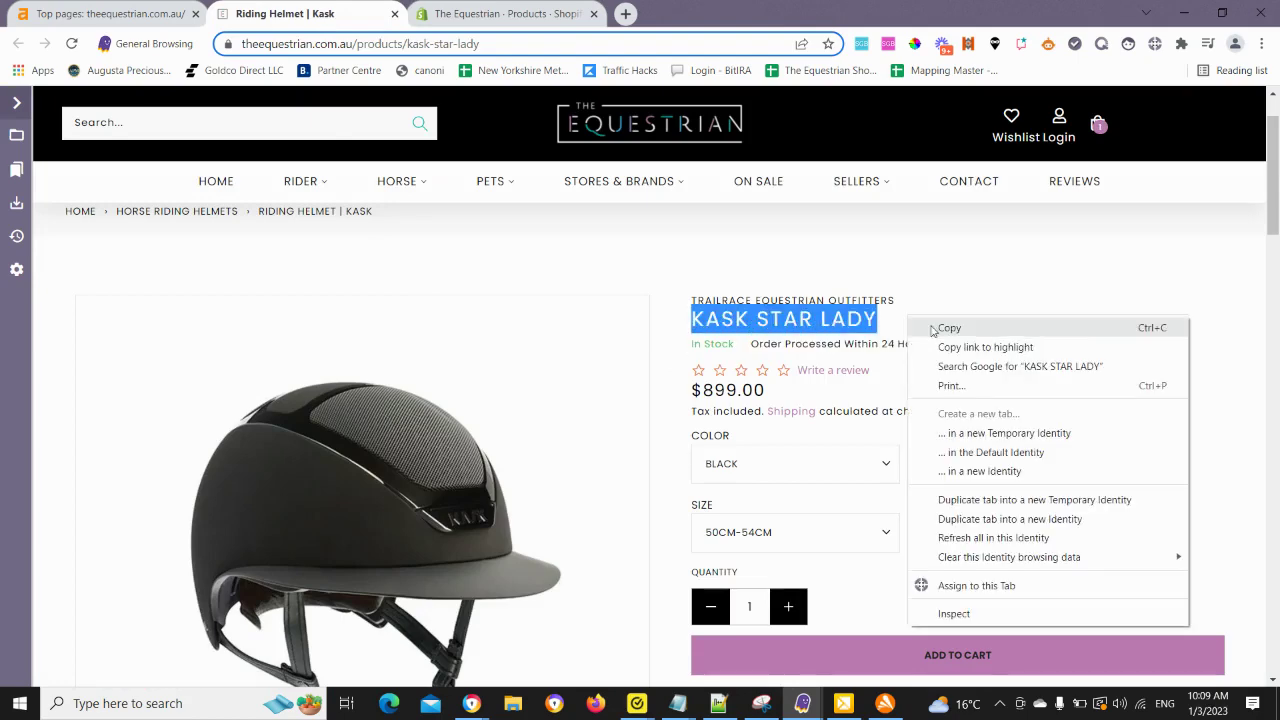
click(940, 328)
Filter the Products list by KASK STAR LADY and open that product's editor to its description.
click(466, 12)
click(452, 268)
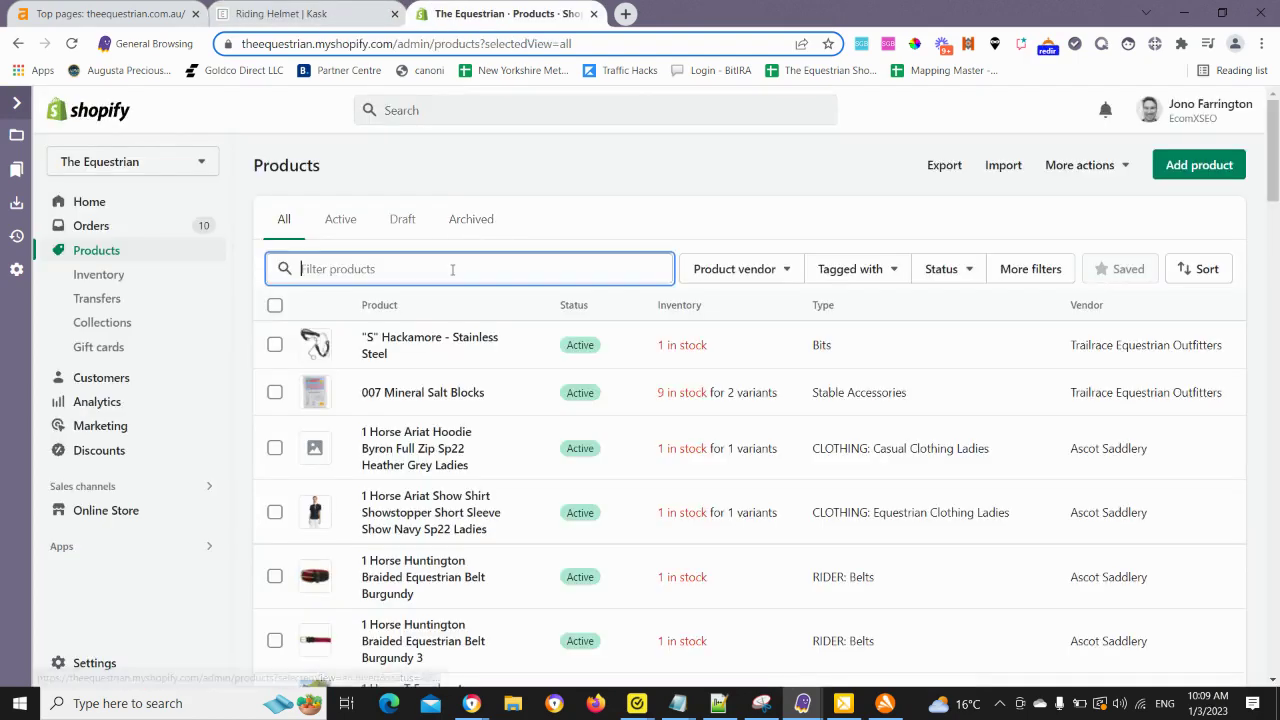
key(ctrl+v)
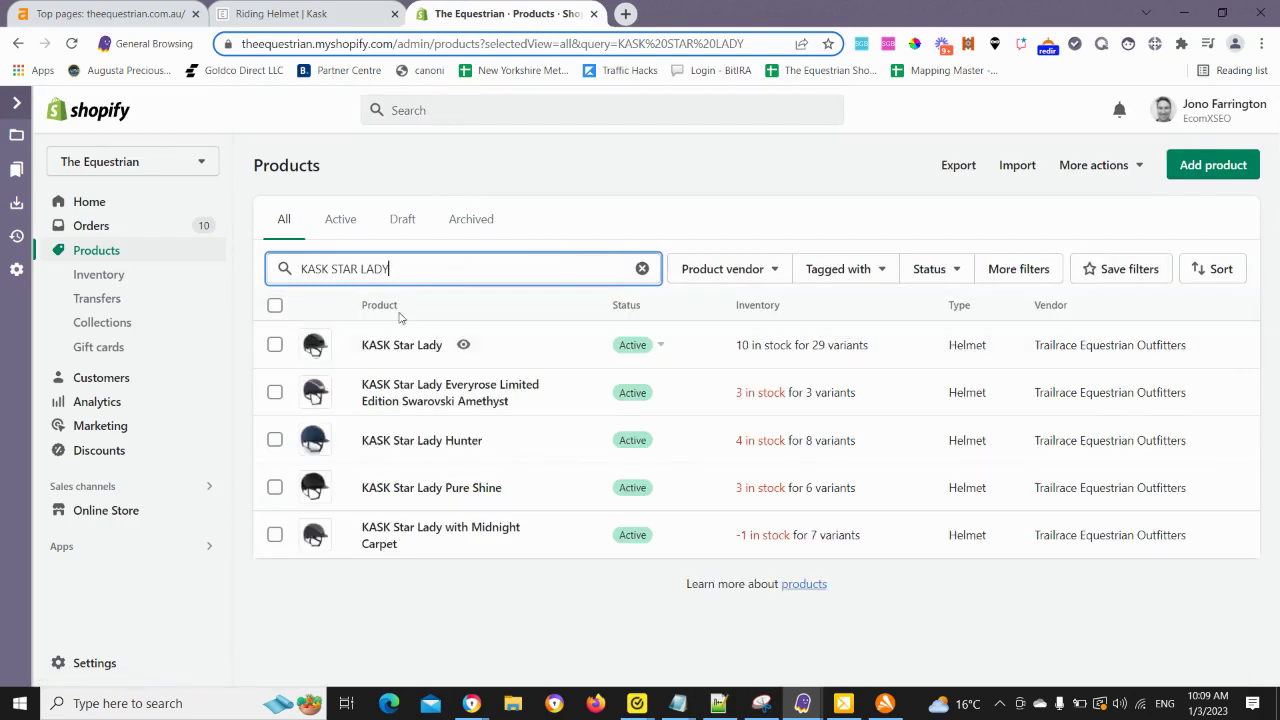
click(390, 347)
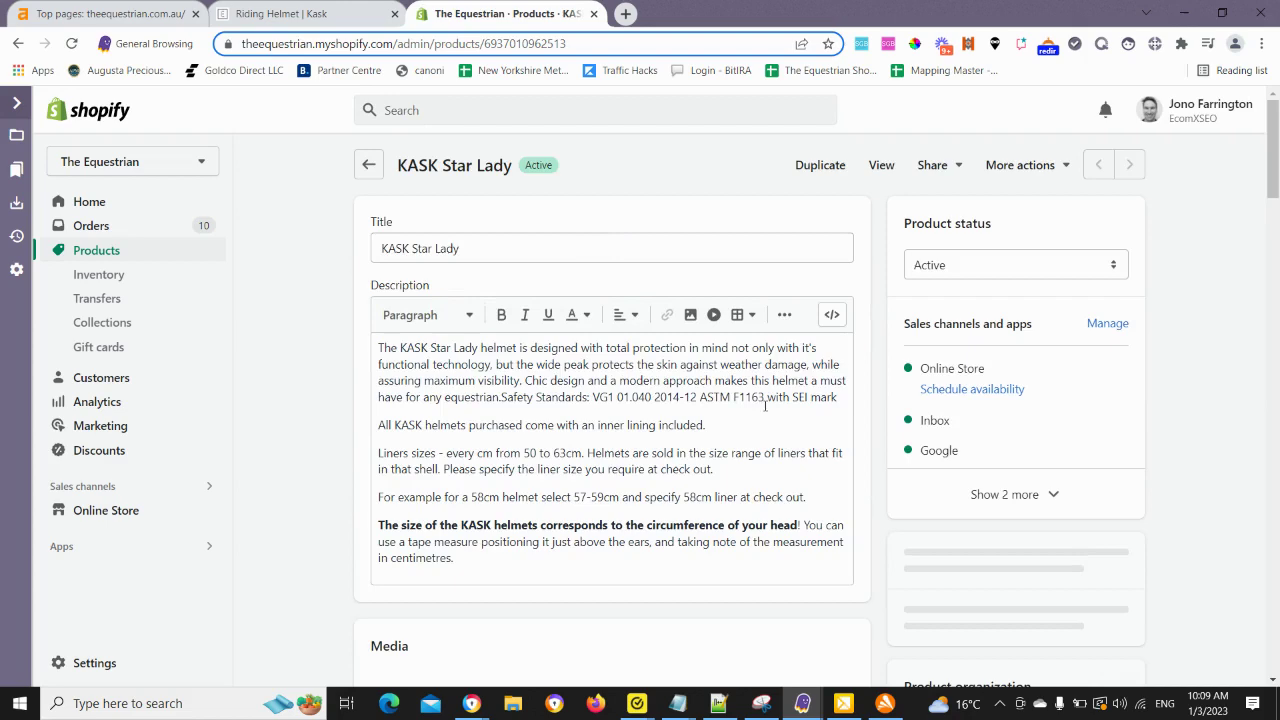
scroll(600, 460, down, 1)
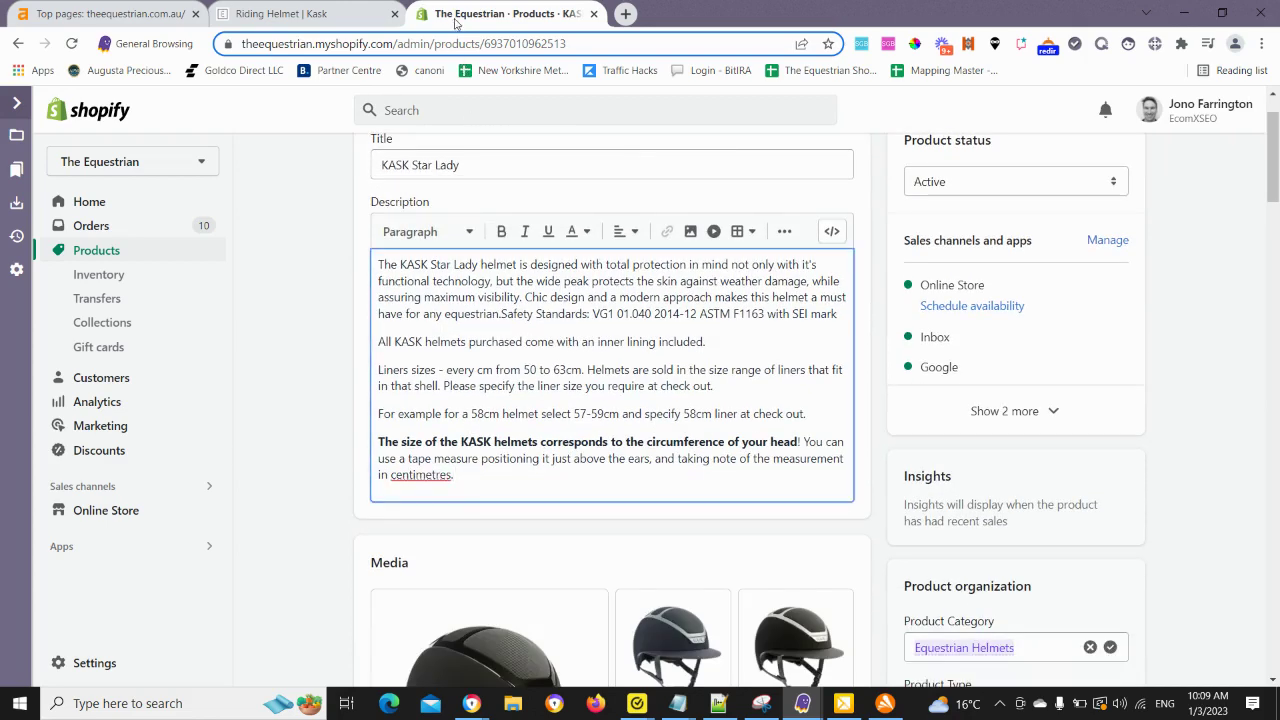
Compare the live KASK Star Lady page against the admin description.
click(322, 16)
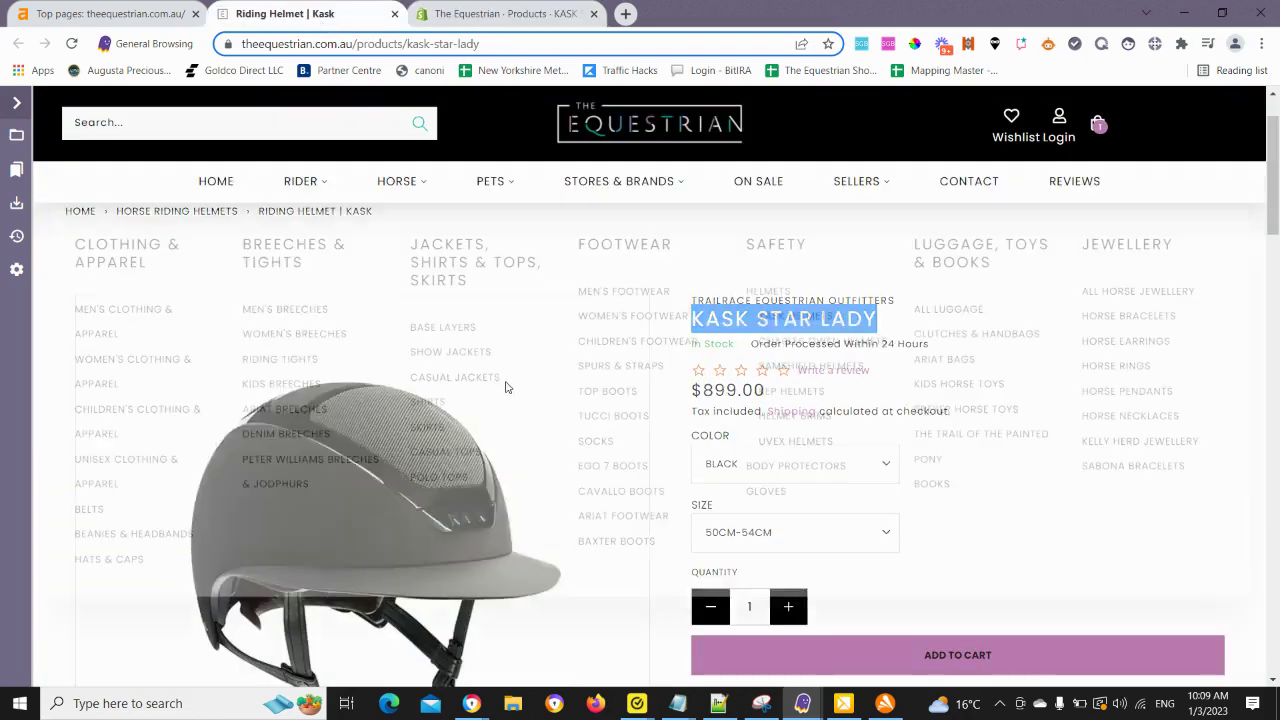
scroll(591, 630, down, 5)
scroll(575, 467, up, 5)
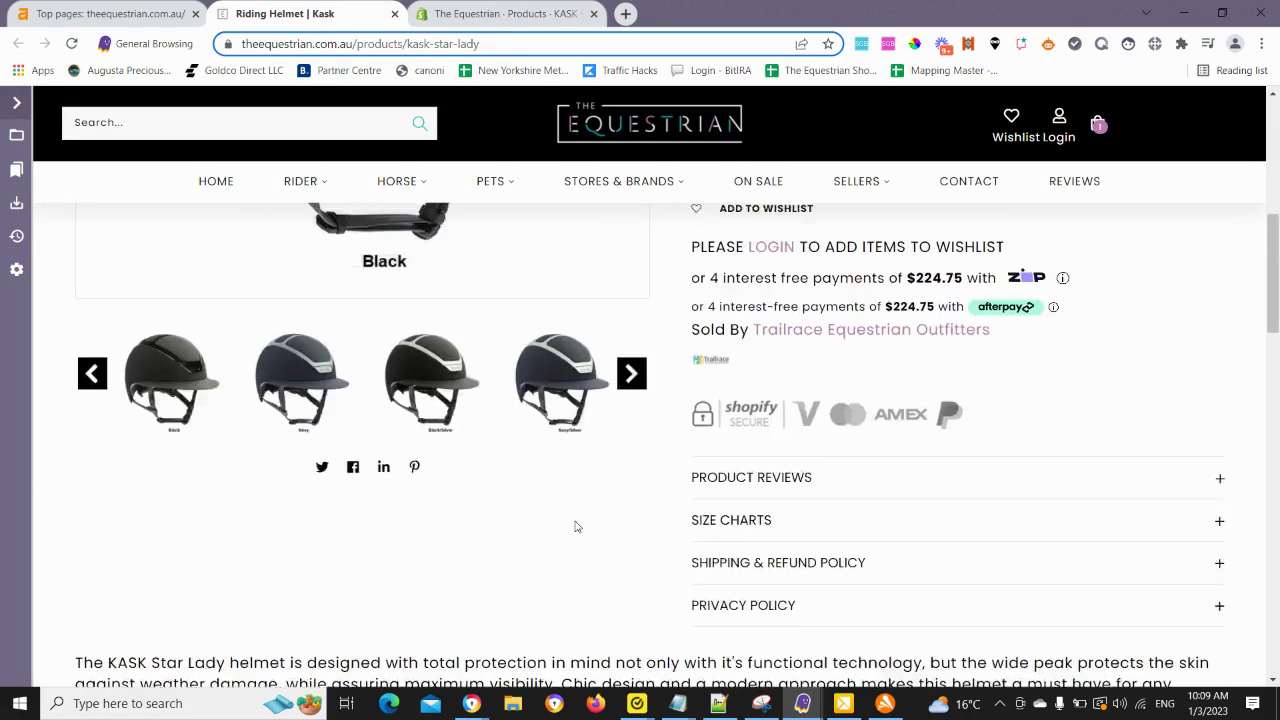
click(535, 12)
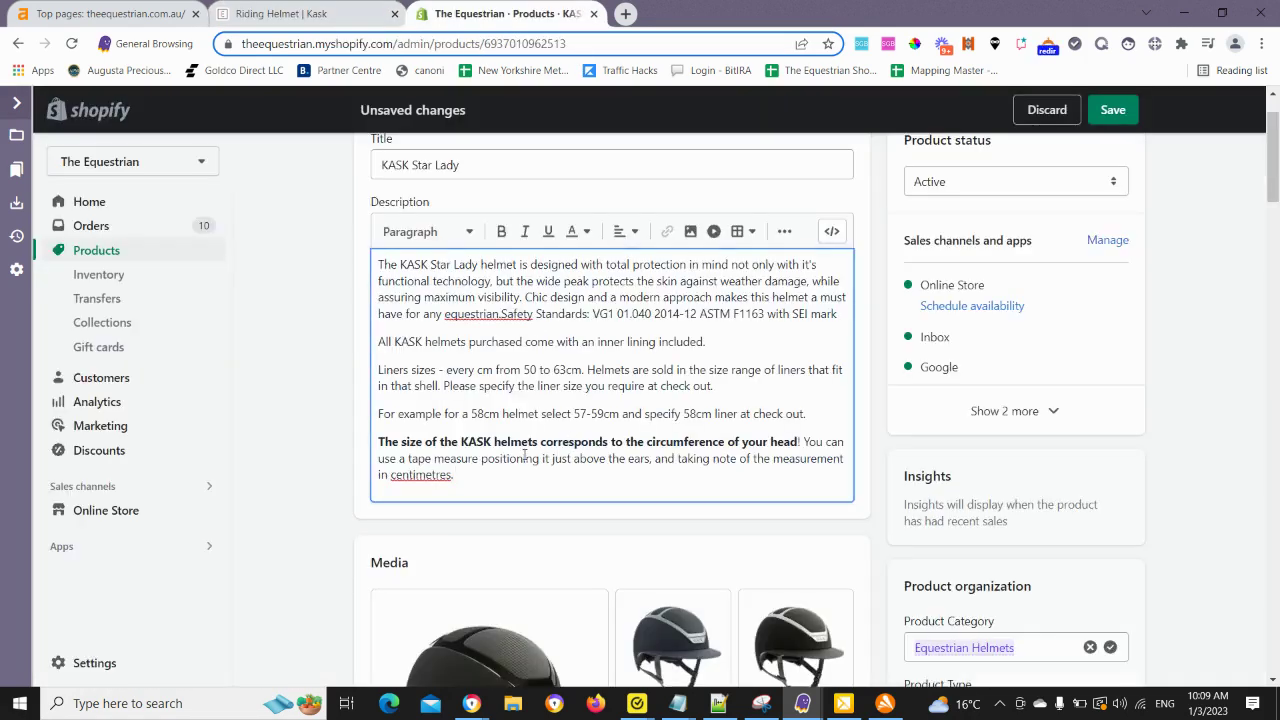
scroll(527, 440, up, 1)
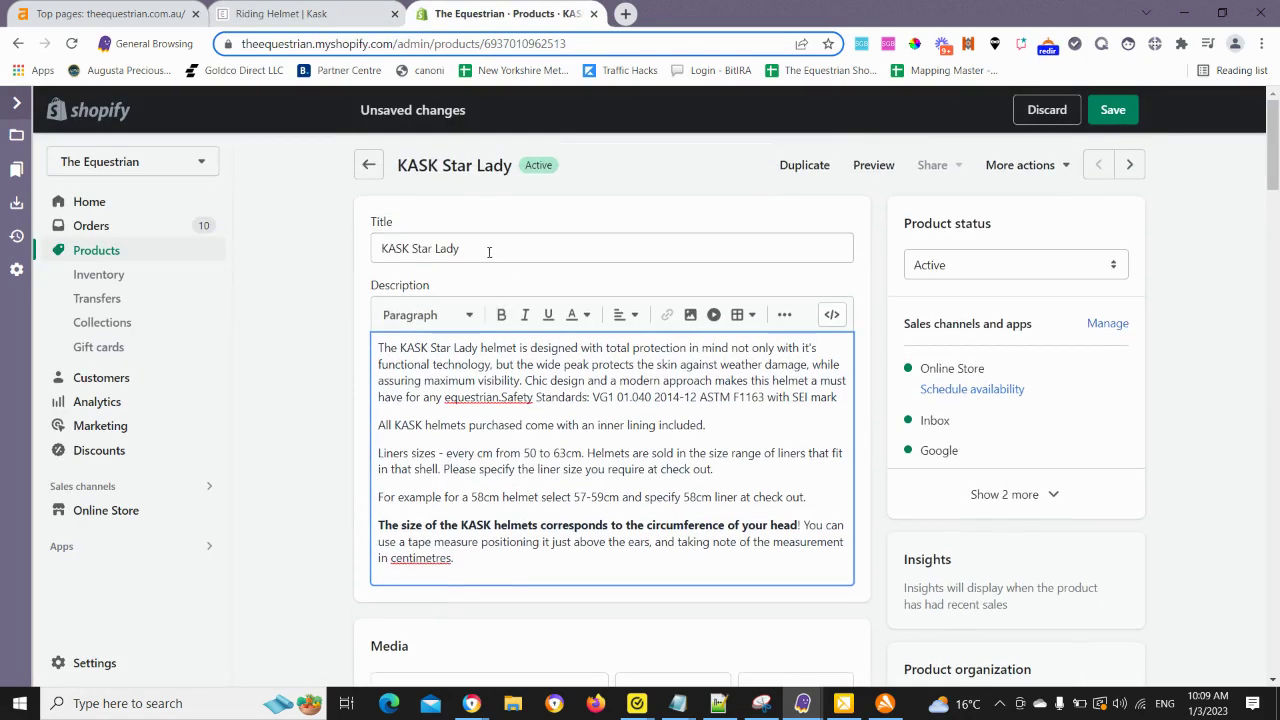
Review the live page's title, price and full description, then return to the admin editor.
click(314, 13)
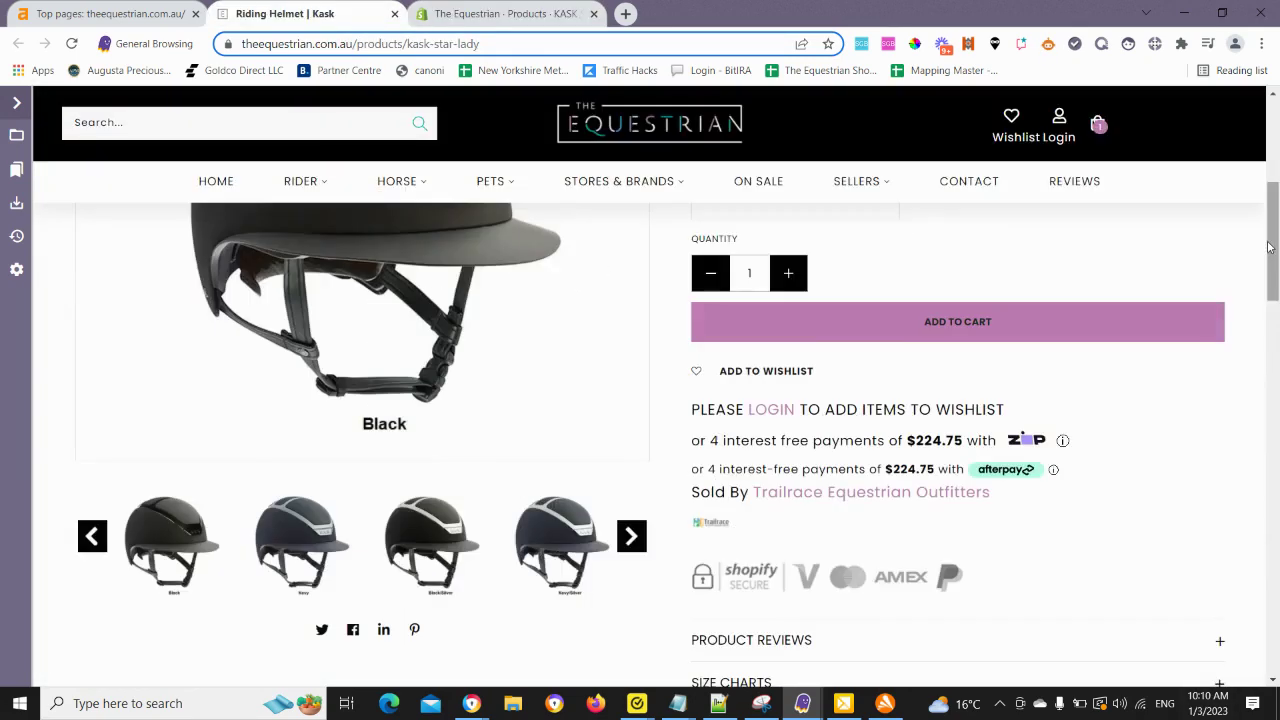
drag(1269, 247, 1276, 176)
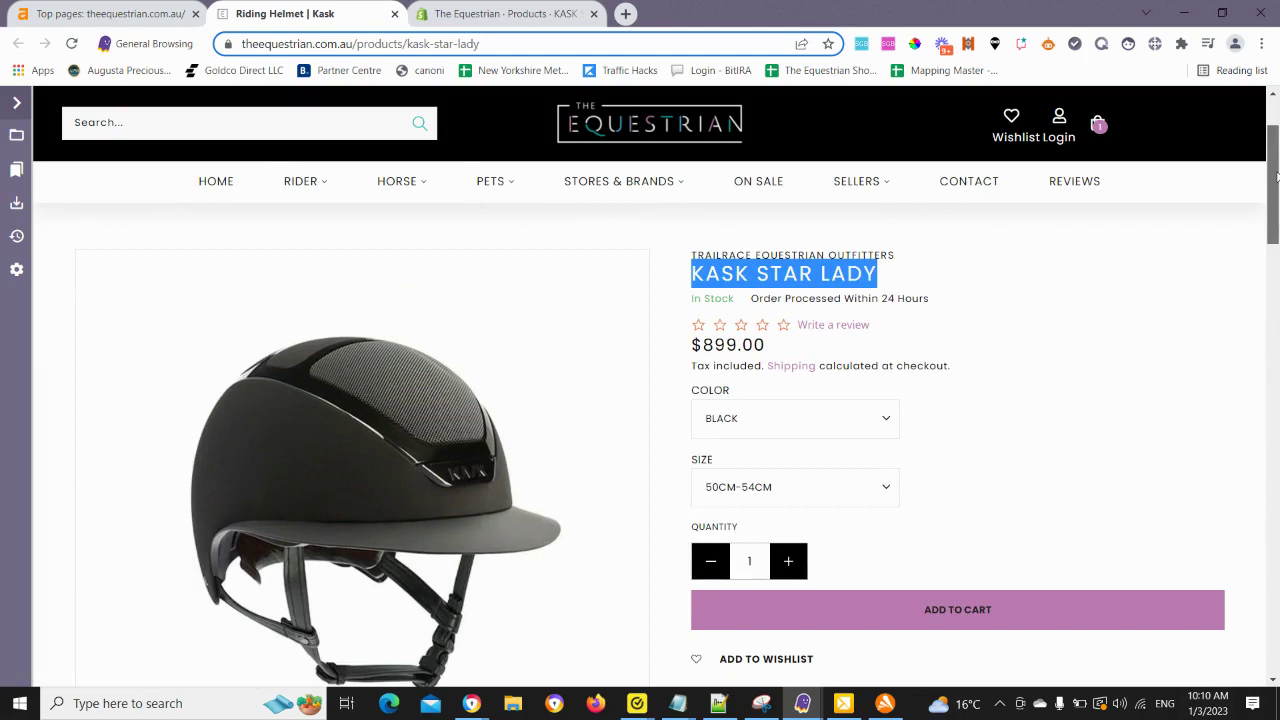
mouse_move(1276, 176)
mouse_down()
mouse_move(1276, 203)
mouse_move(1276, 173)
mouse_up()
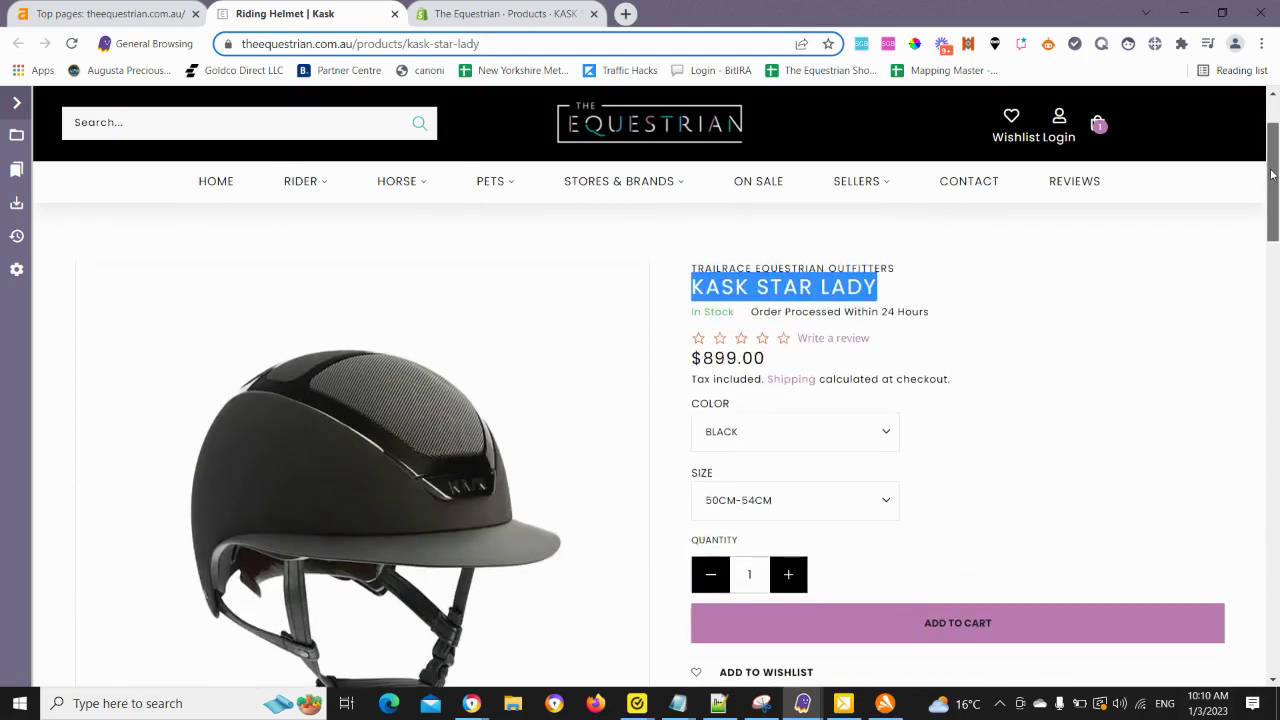
click(960, 283)
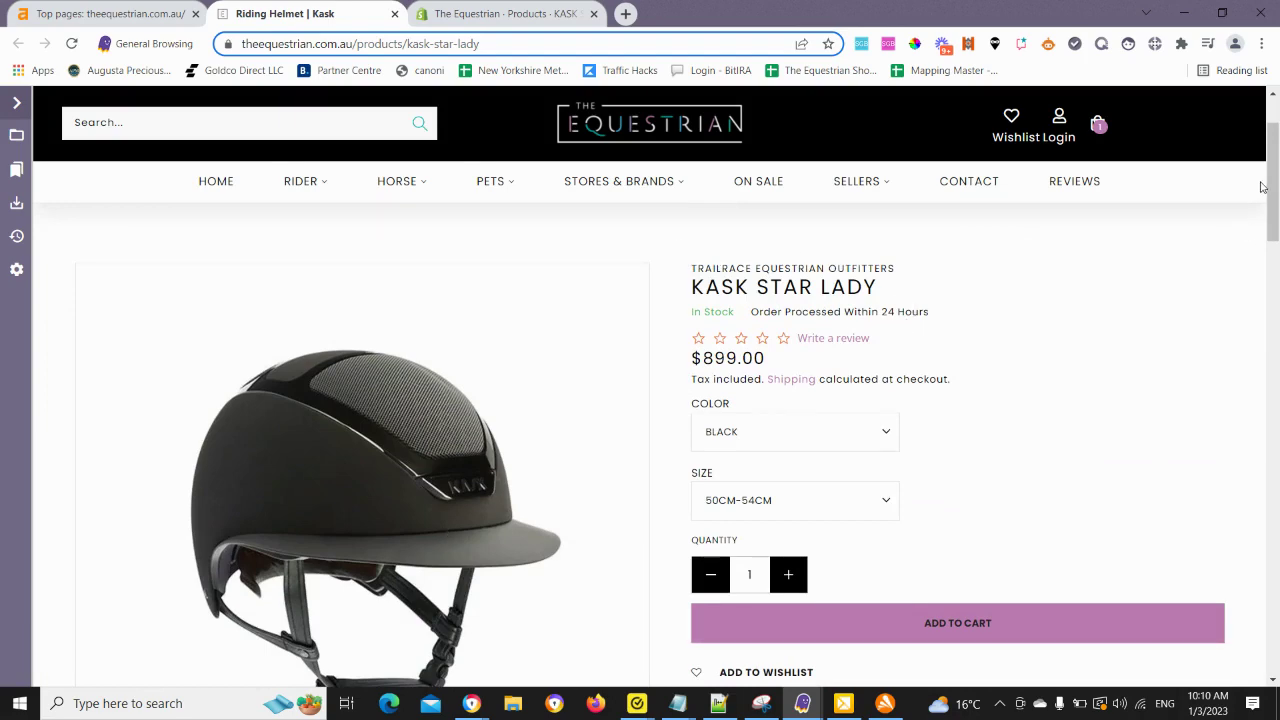
scroll(1031, 485, down, 15)
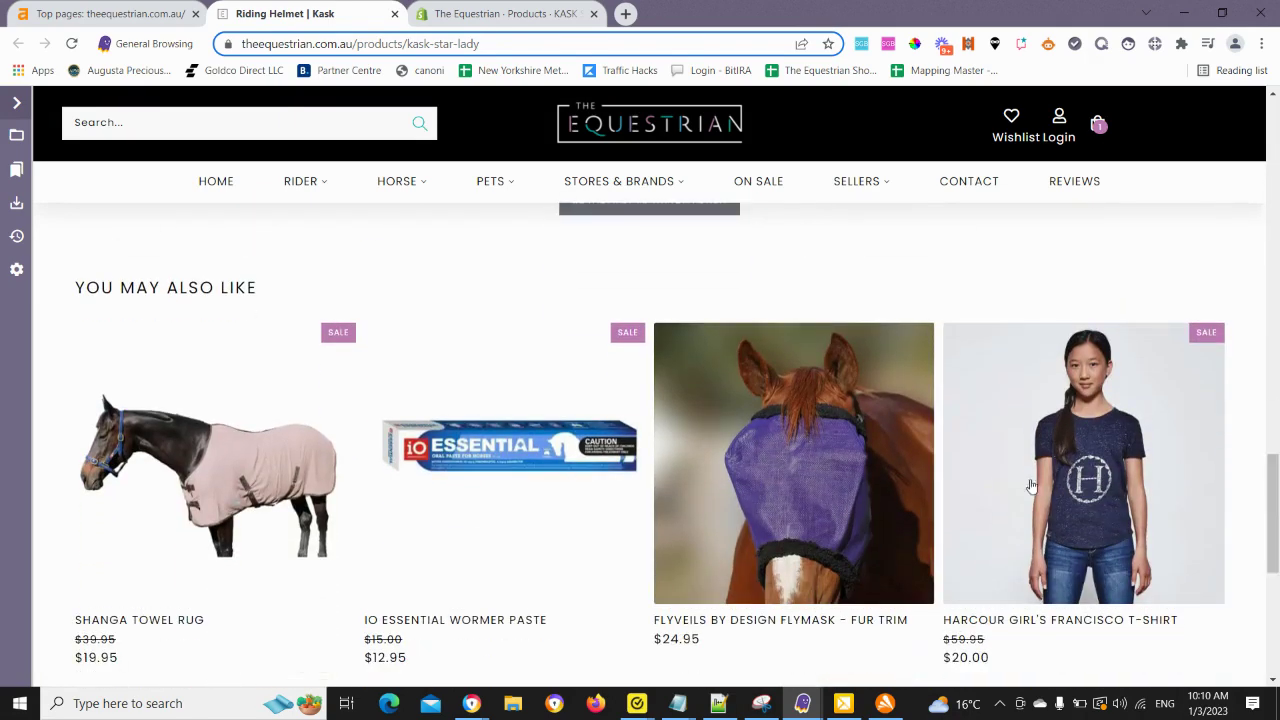
scroll(423, 371, up, 1)
scroll(403, 383, down, 3)
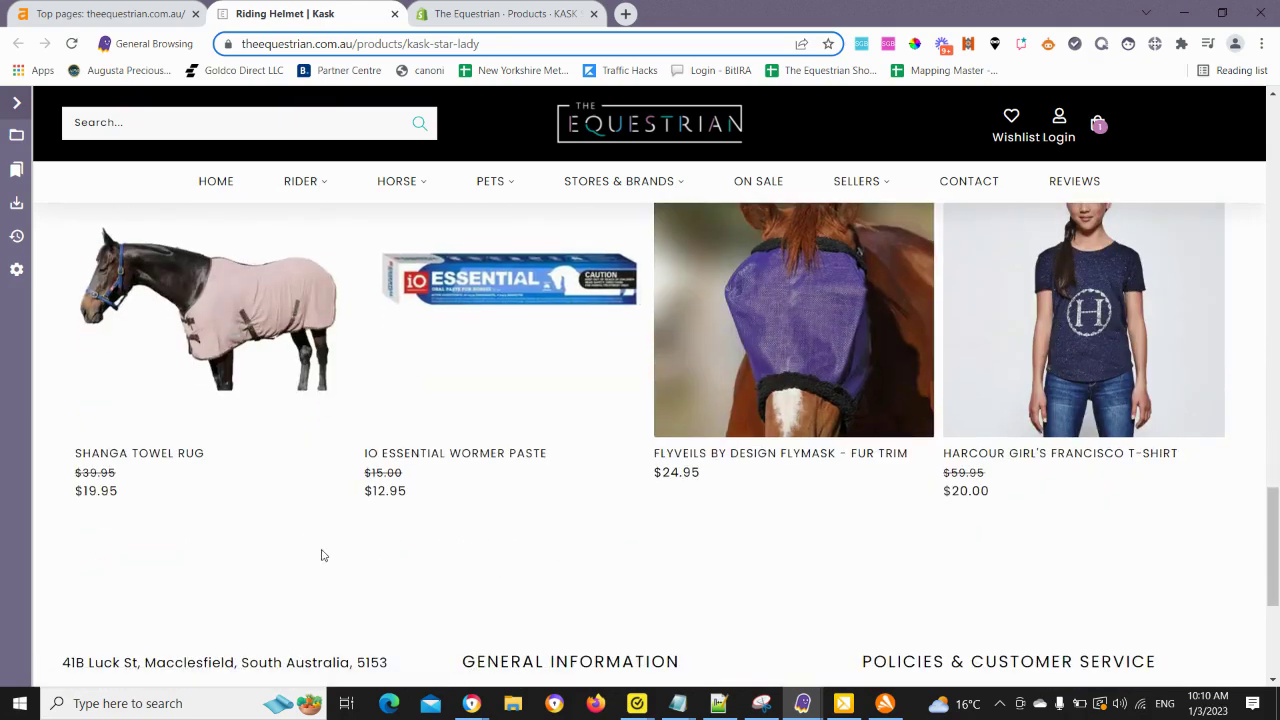
scroll(703, 597, up, 2)
scroll(214, 434, down, 1)
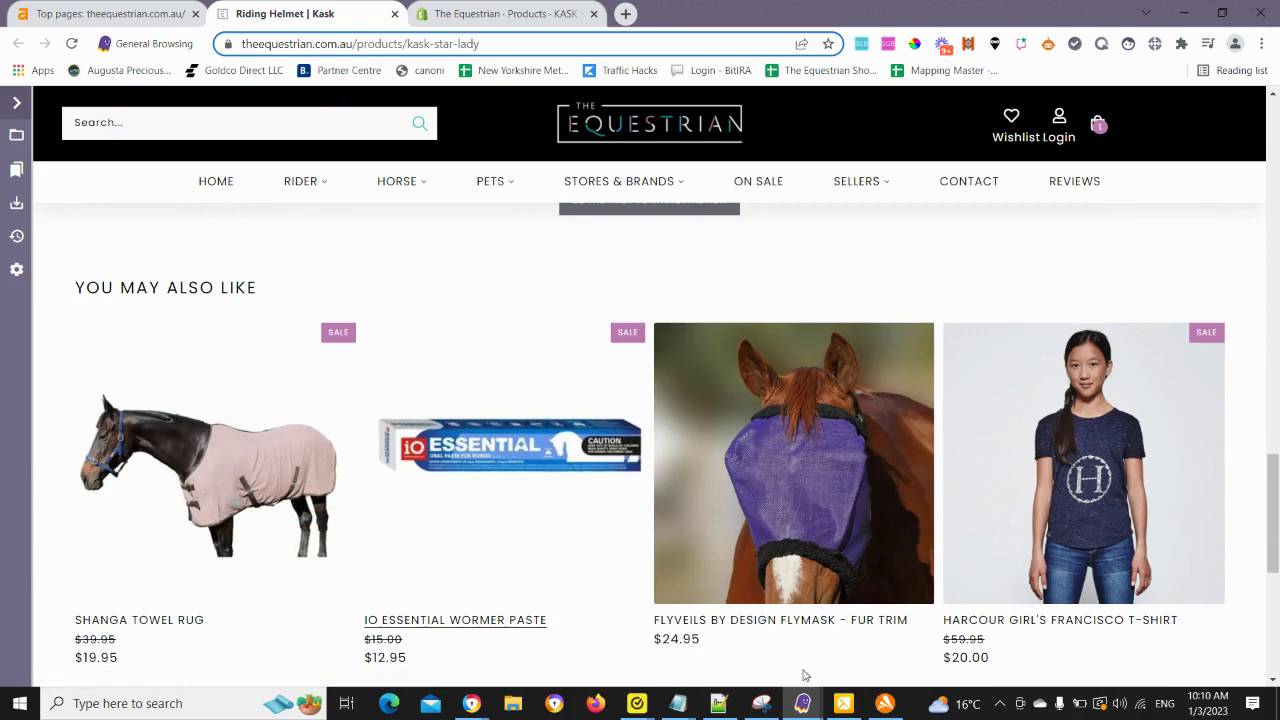
scroll(1070, 600, down, 2)
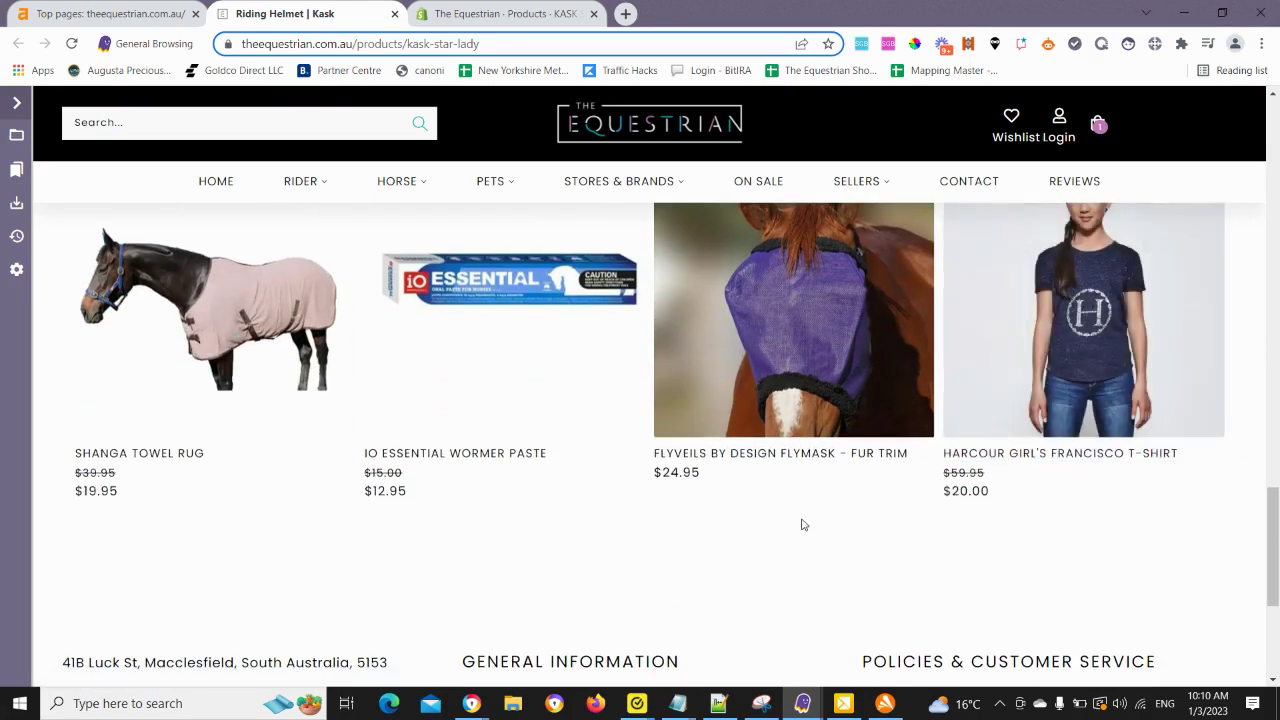
scroll(377, 576, up, 2)
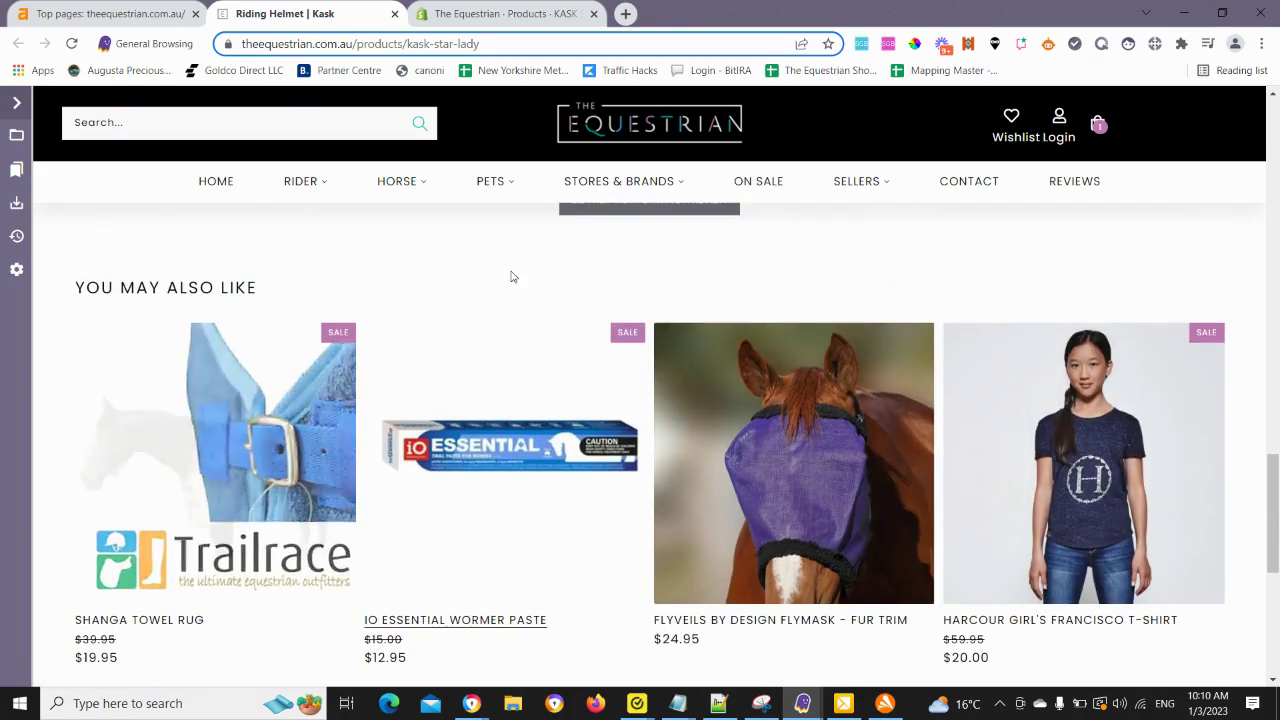
mouse_move(300, 181)
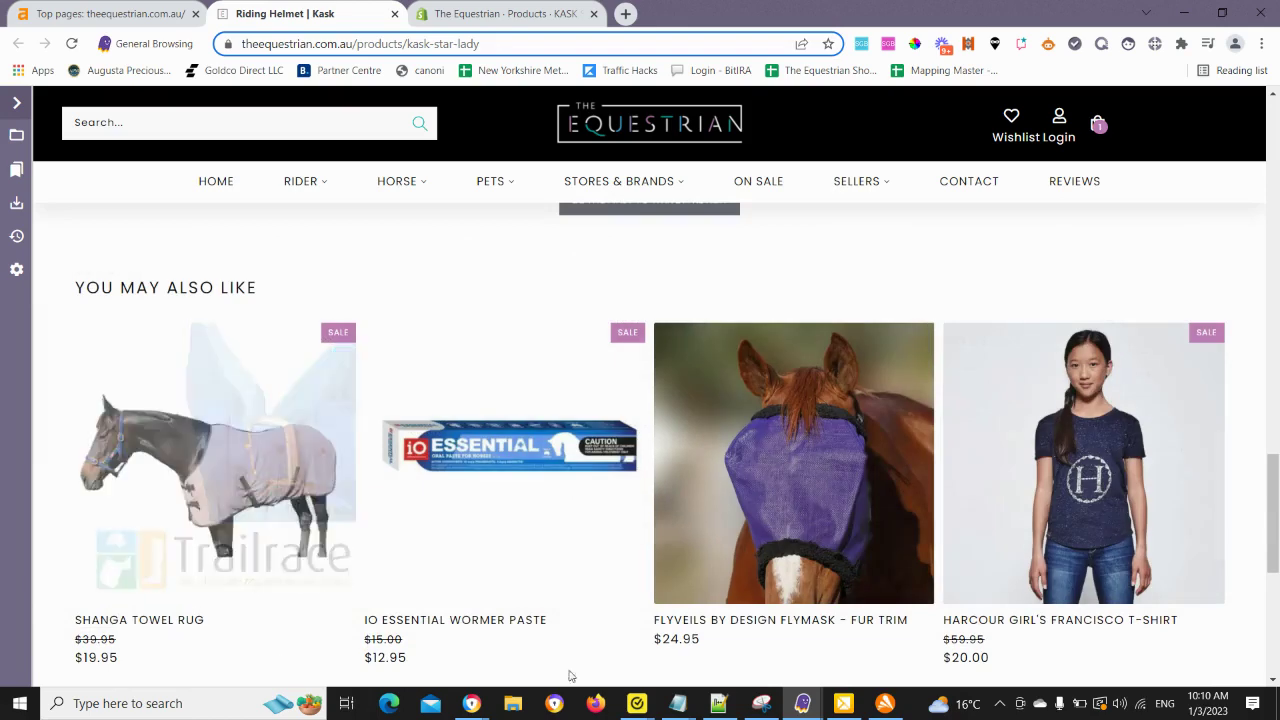
scroll(843, 580, down, 2)
scroll(980, 620, up, 2)
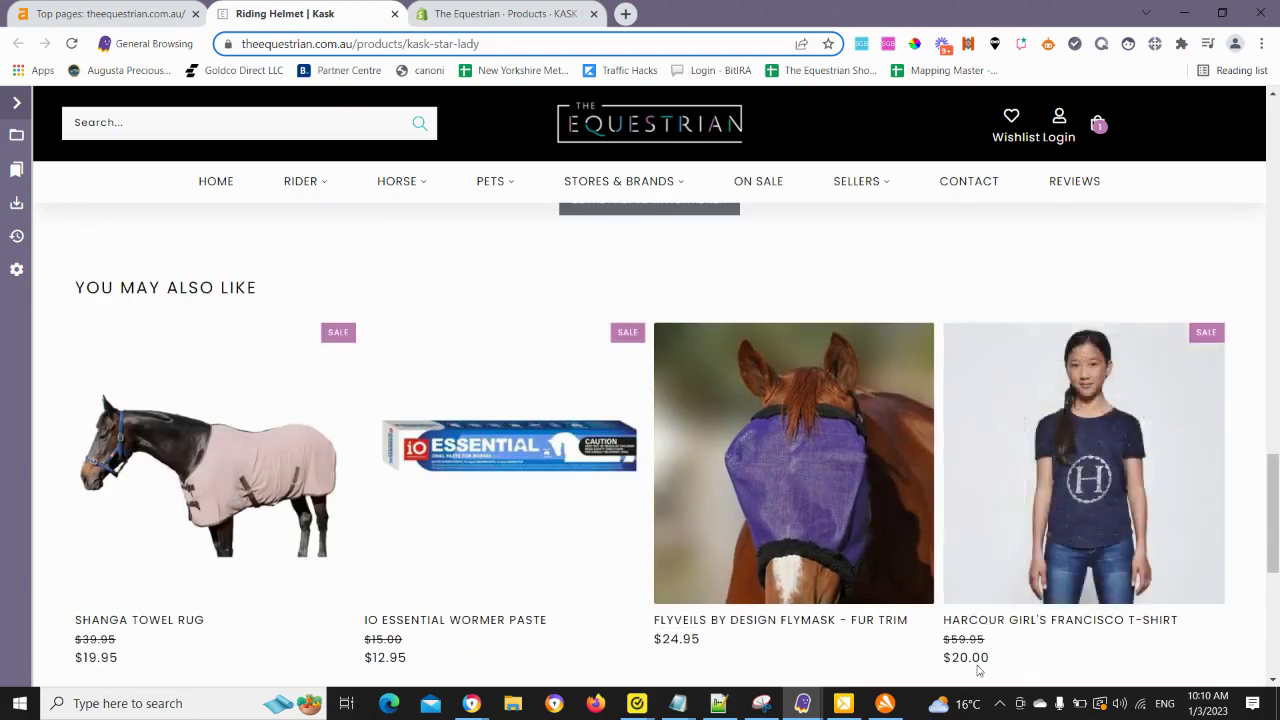
scroll(840, 640, down, 2)
scroll(560, 550, up, 10)
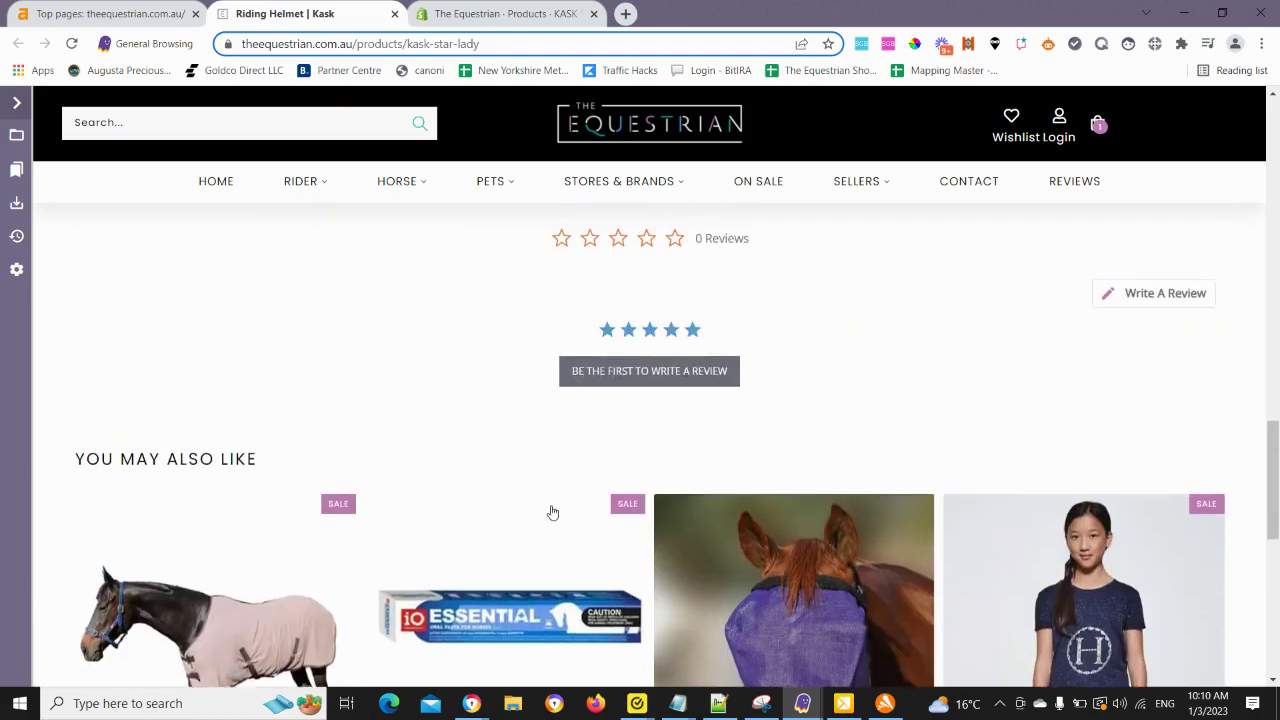
scroll(510, 528, up, 5)
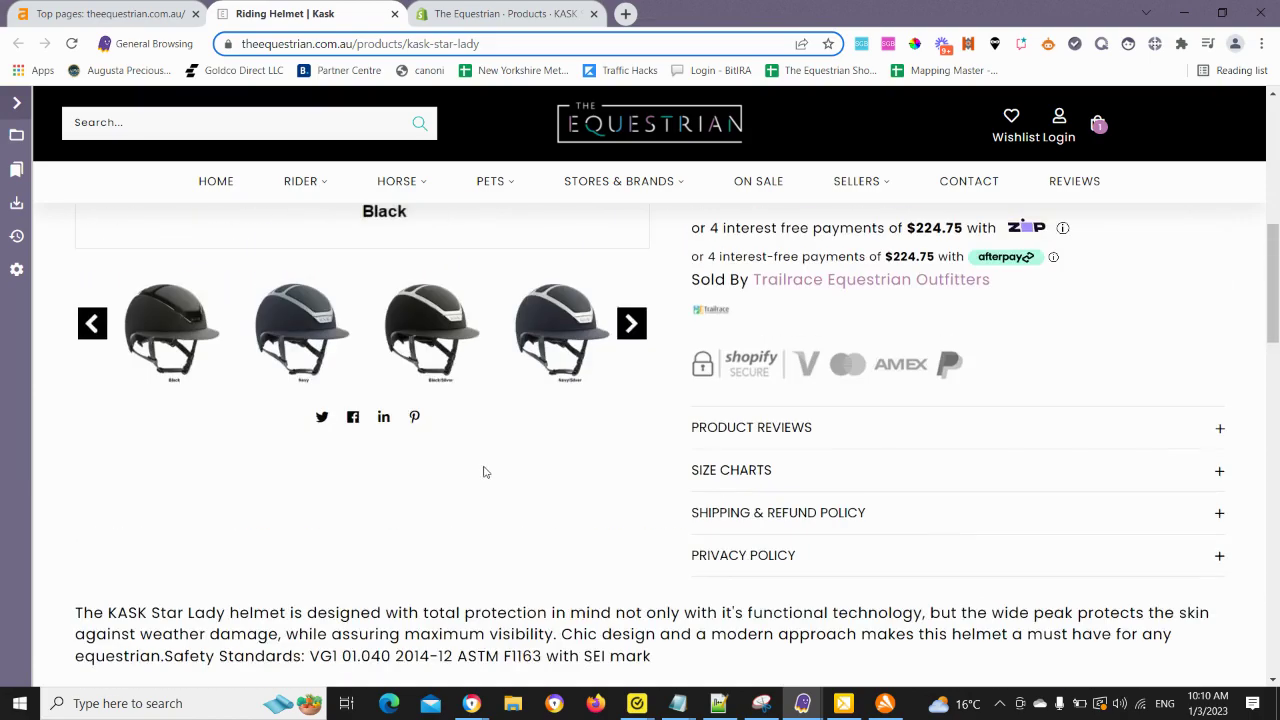
scroll(490, 515, down, 2)
scroll(470, 490, up, 1)
scroll(600, 565, down, 1)
scroll(685, 540, down, 1)
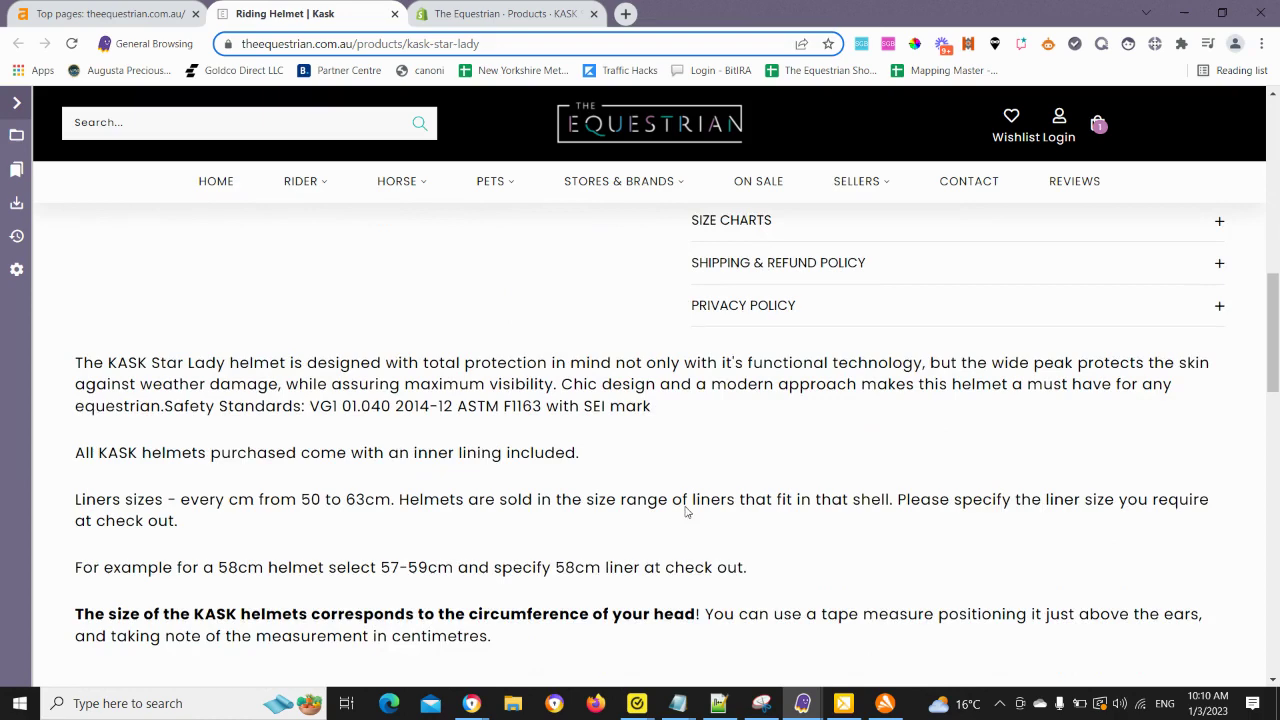
scroll(589, 534, up, 2)
scroll(569, 534, up, 2)
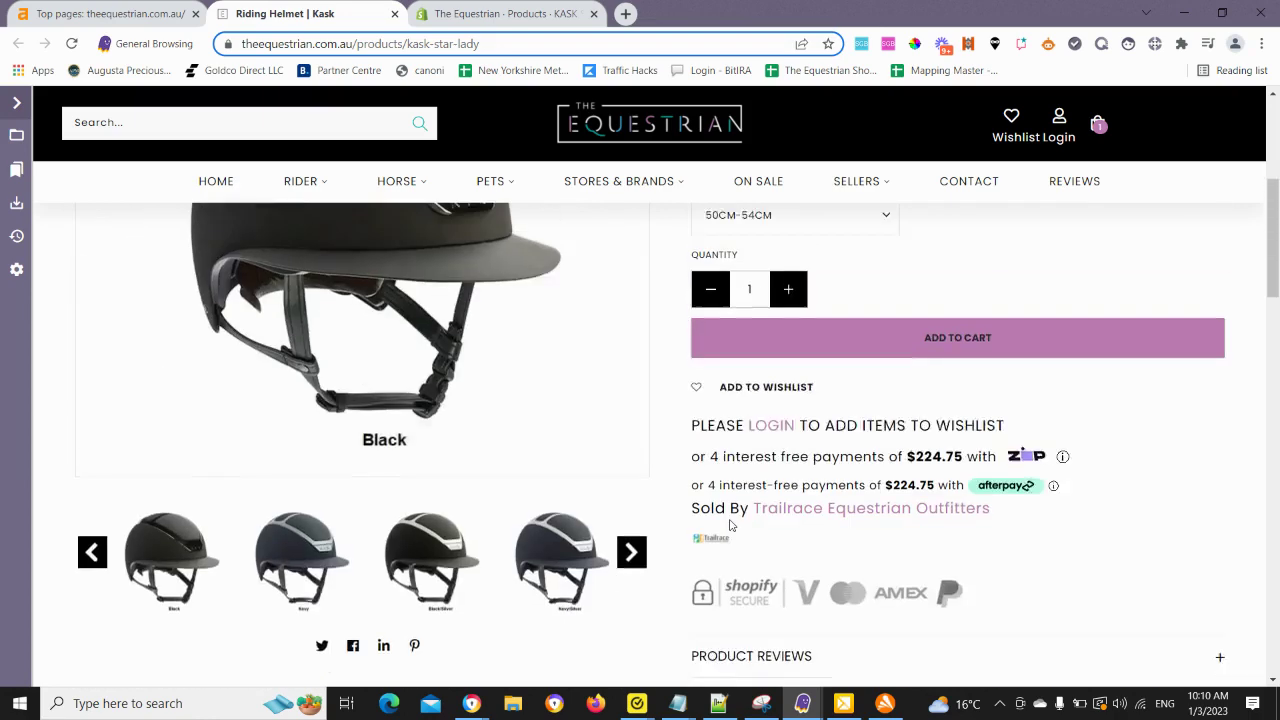
scroll(703, 447, up, 3)
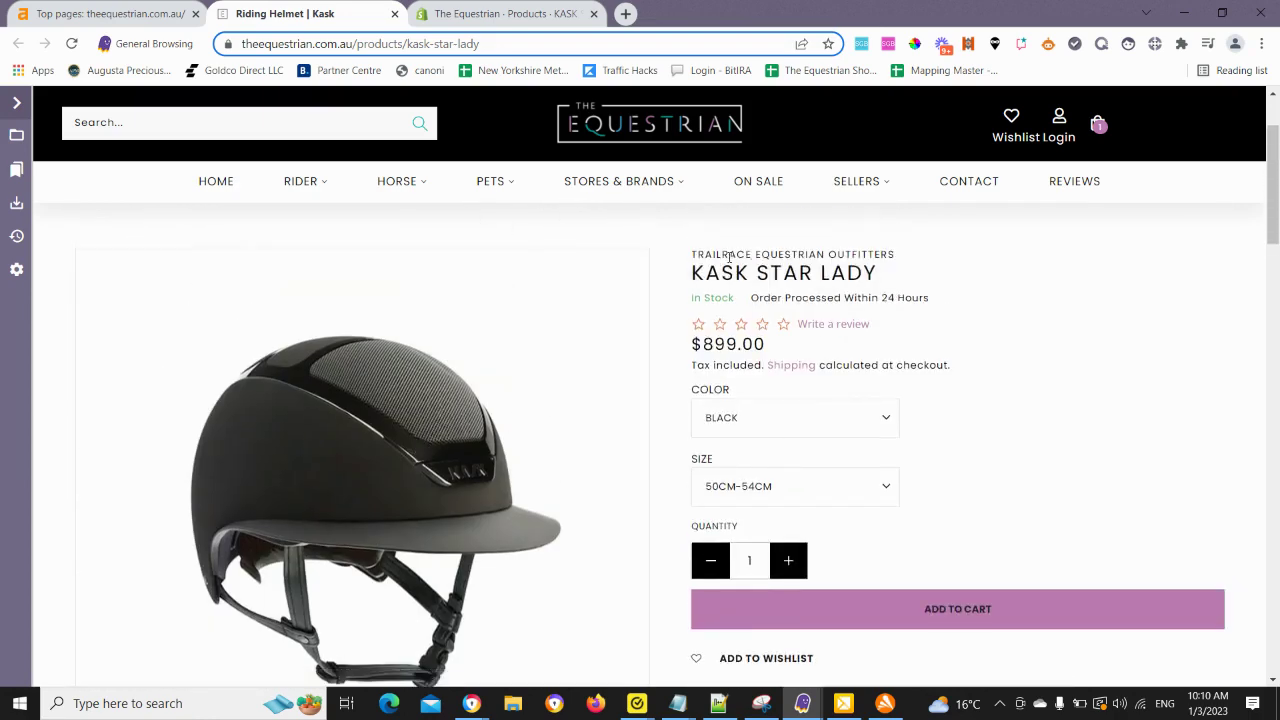
scroll(662, 431, down, 10)
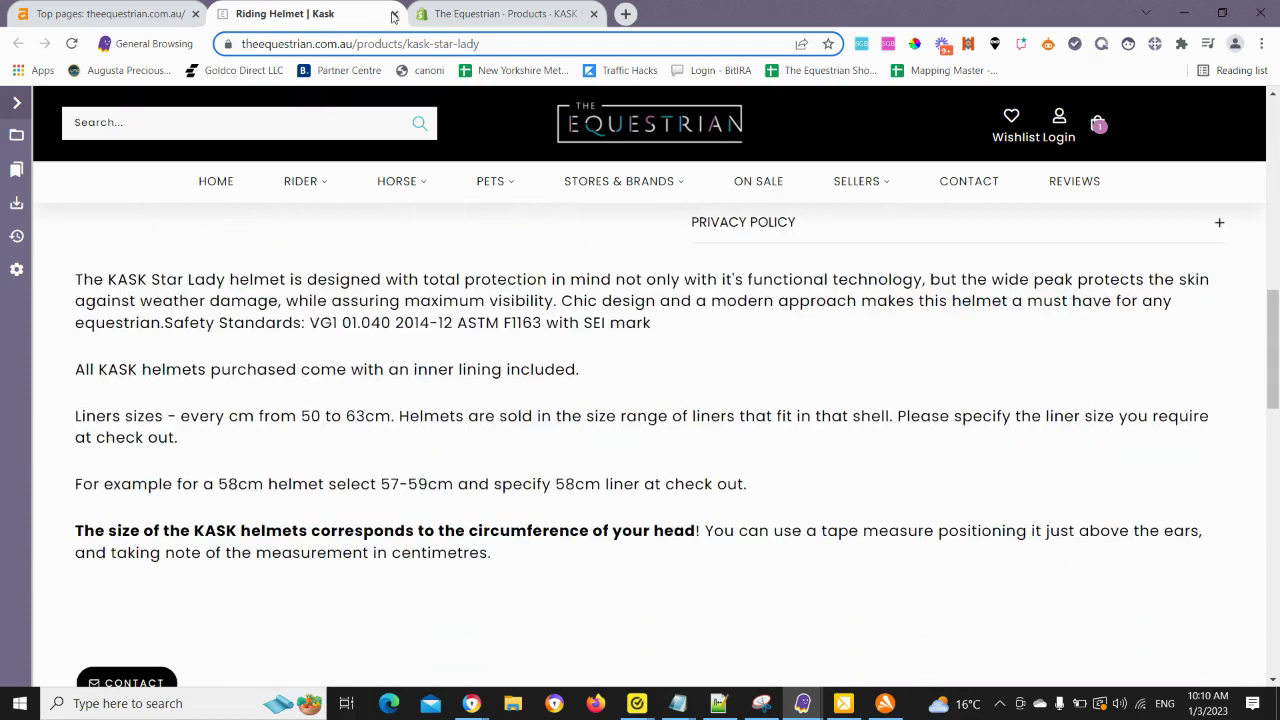
click(449, 14)
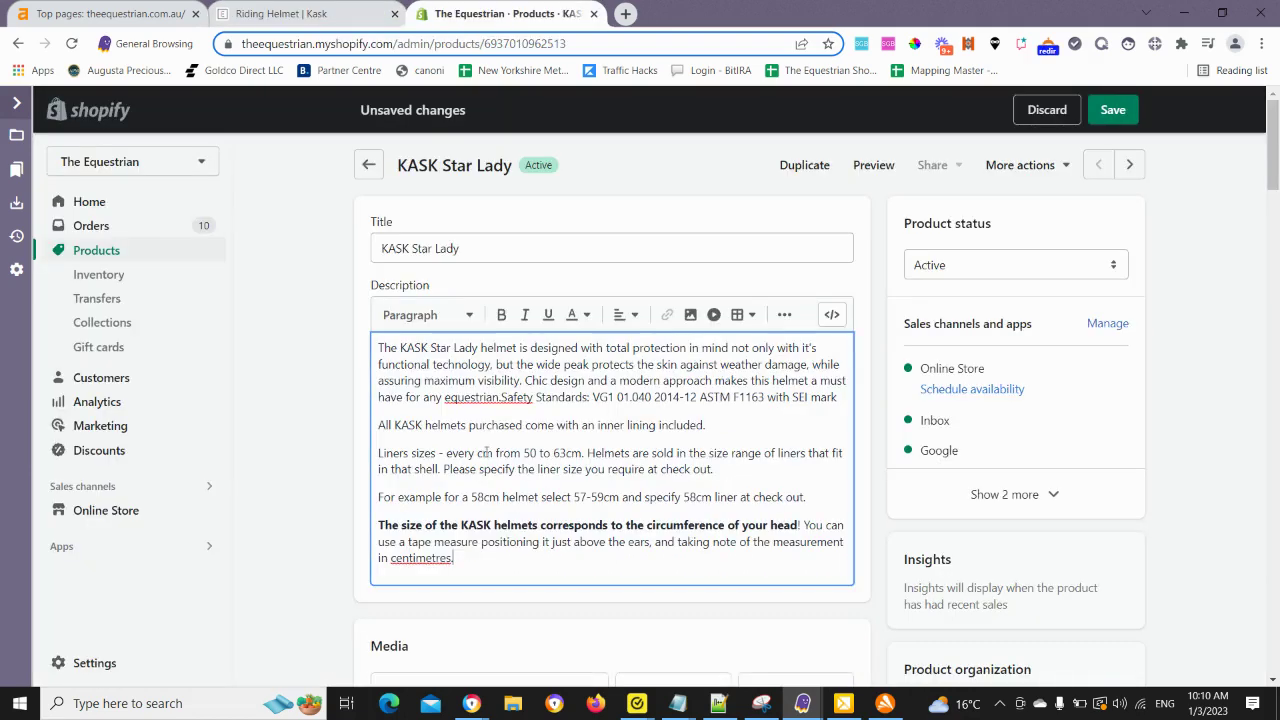
Leave the Star Lady editor without saving and open KASK Star Lady in a new tab.
click(368, 165)
click(824, 443)
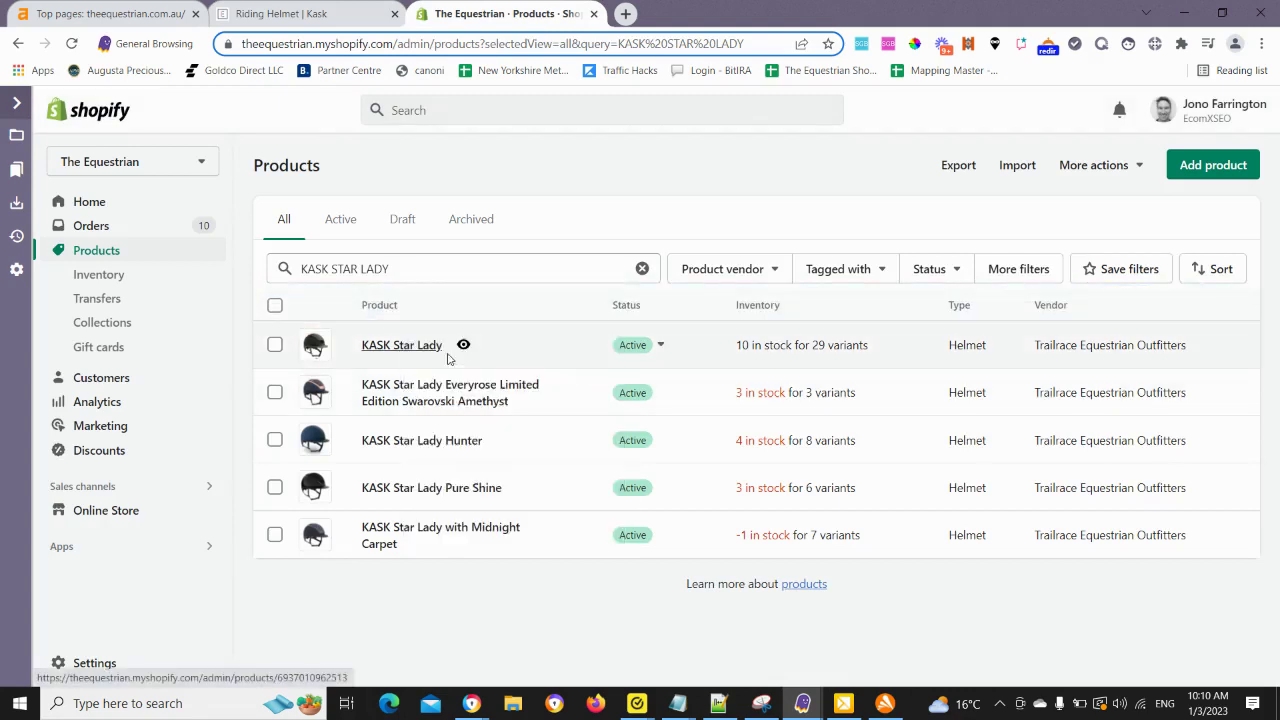
ctrl+click(403, 346)
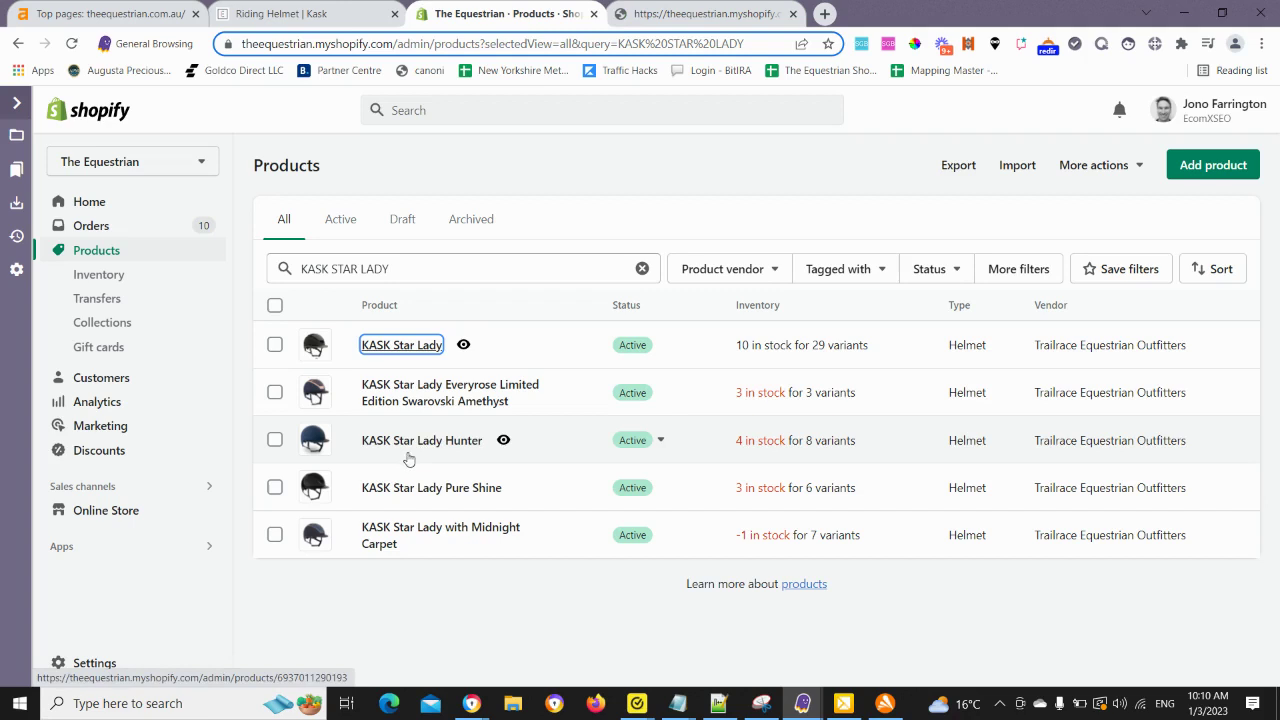
Open the Pure Shine, Hunter and Everyrose products in new tabs.
right_click(405, 490)
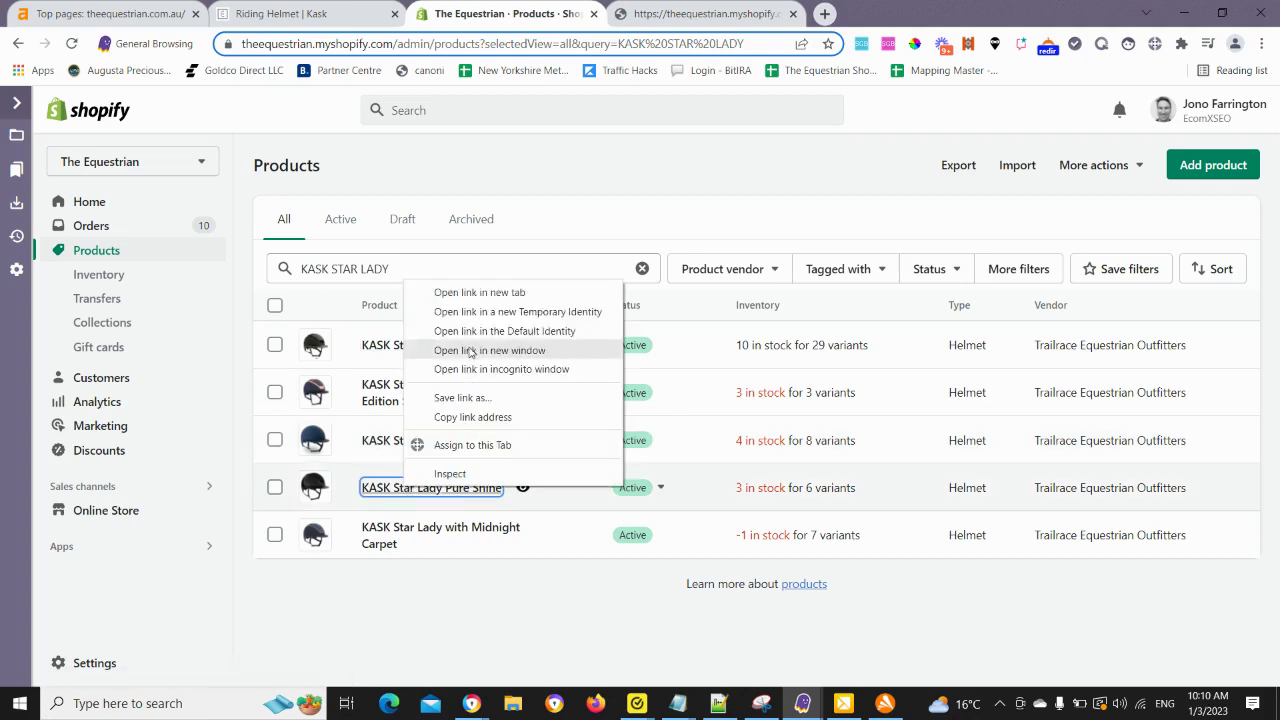
click(465, 289)
right_click(419, 437)
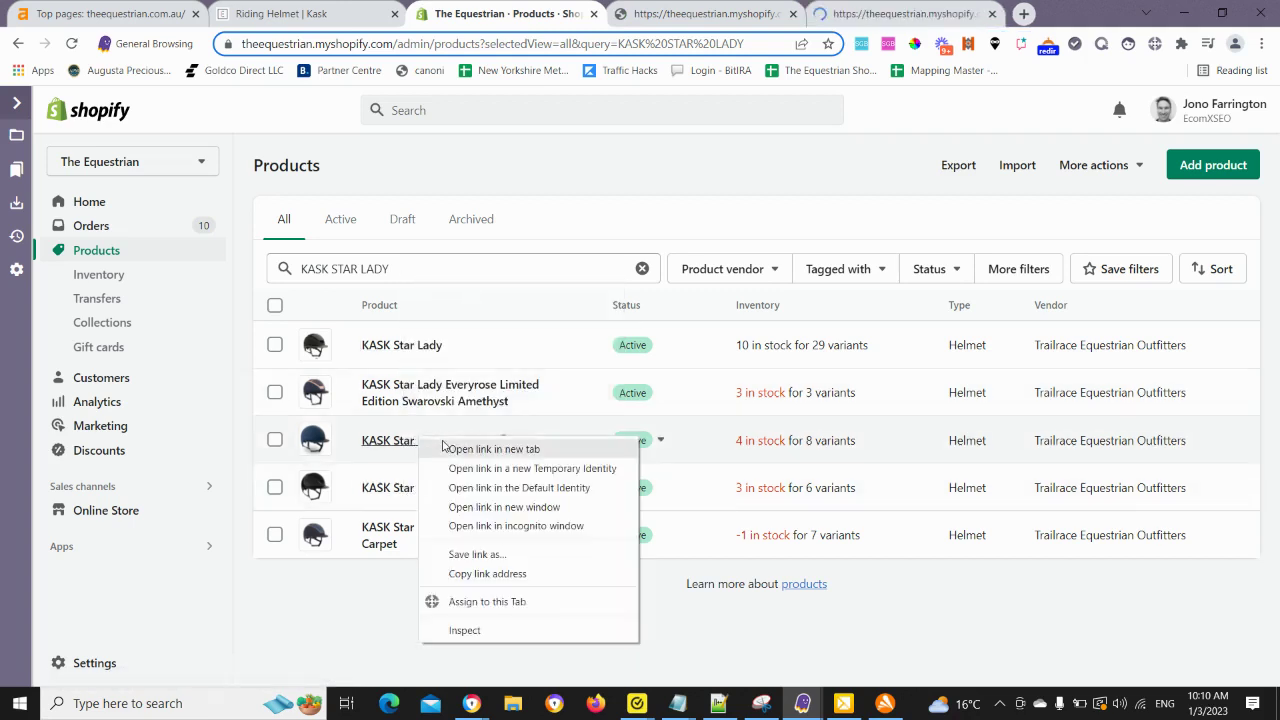
click(440, 450)
right_click(393, 530)
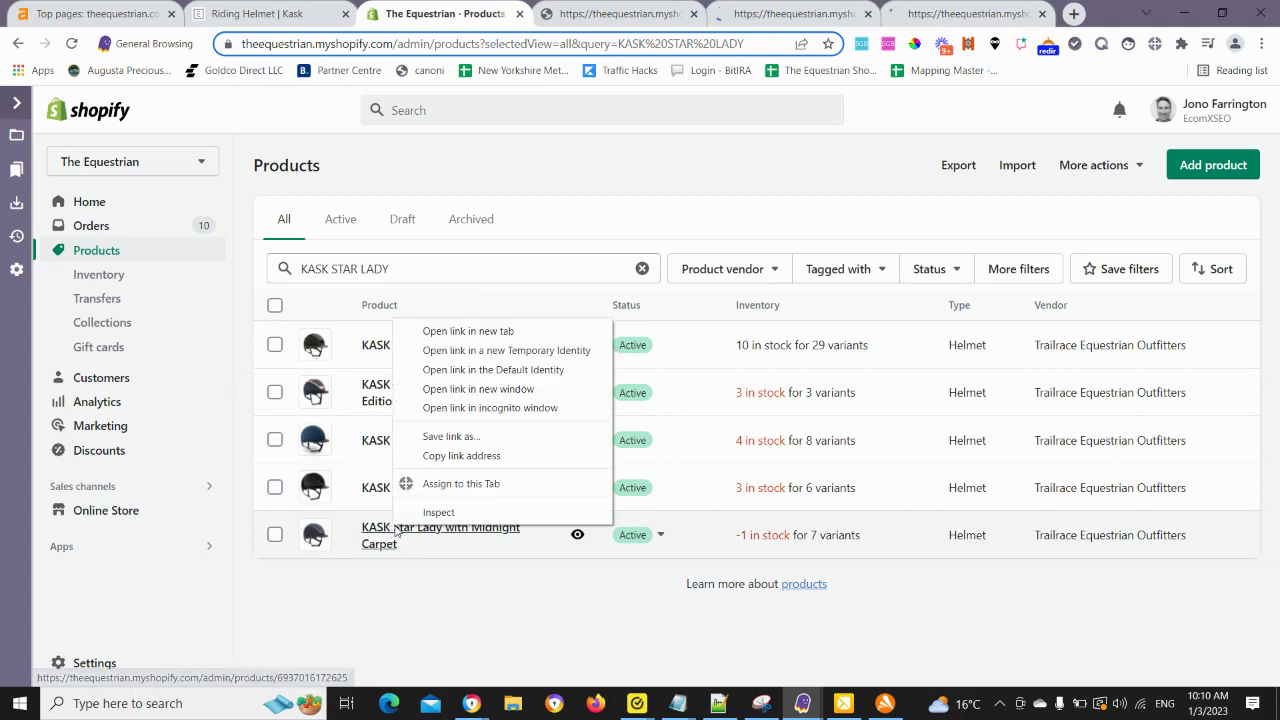
right_click(380, 392)
key(Escape)
middle_click(413, 401)
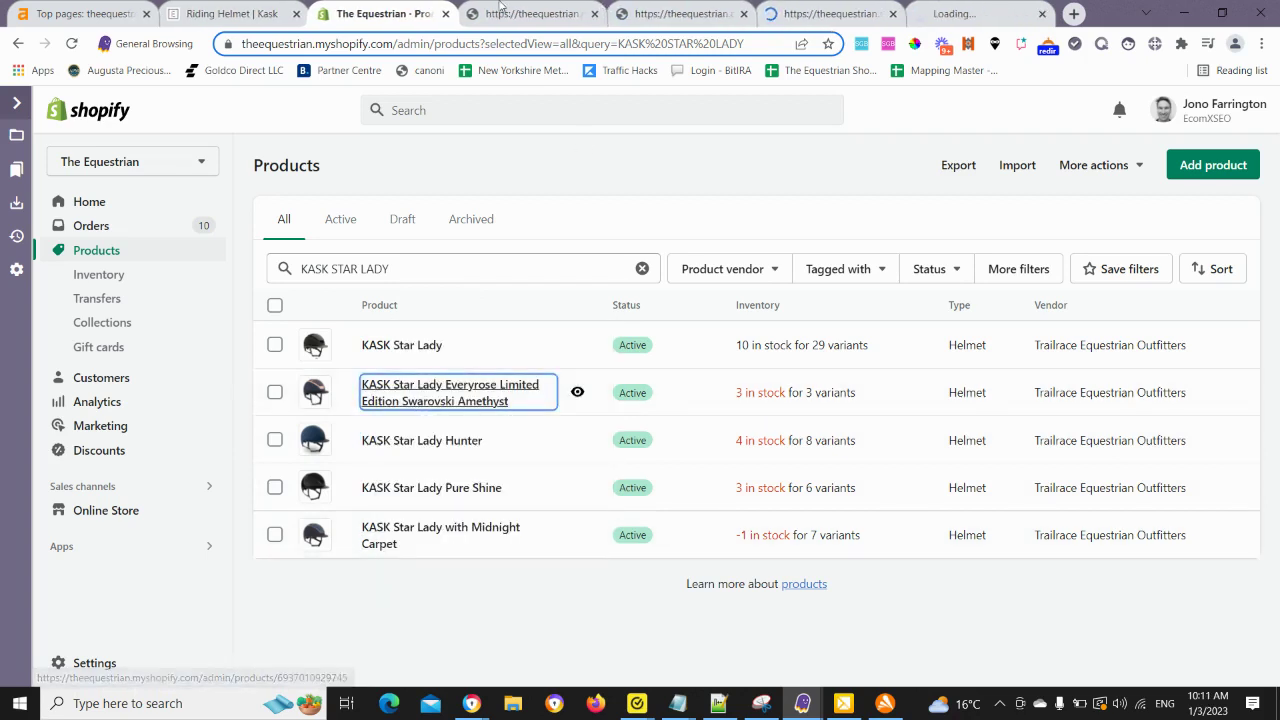
Get the Star Lady, Pure Shine and Hunter editors loaded past the unsupported-browser warning.
click(500, 14)
key(ctrl+Tab)
key(ctrl+Tab)
click(500, 16)
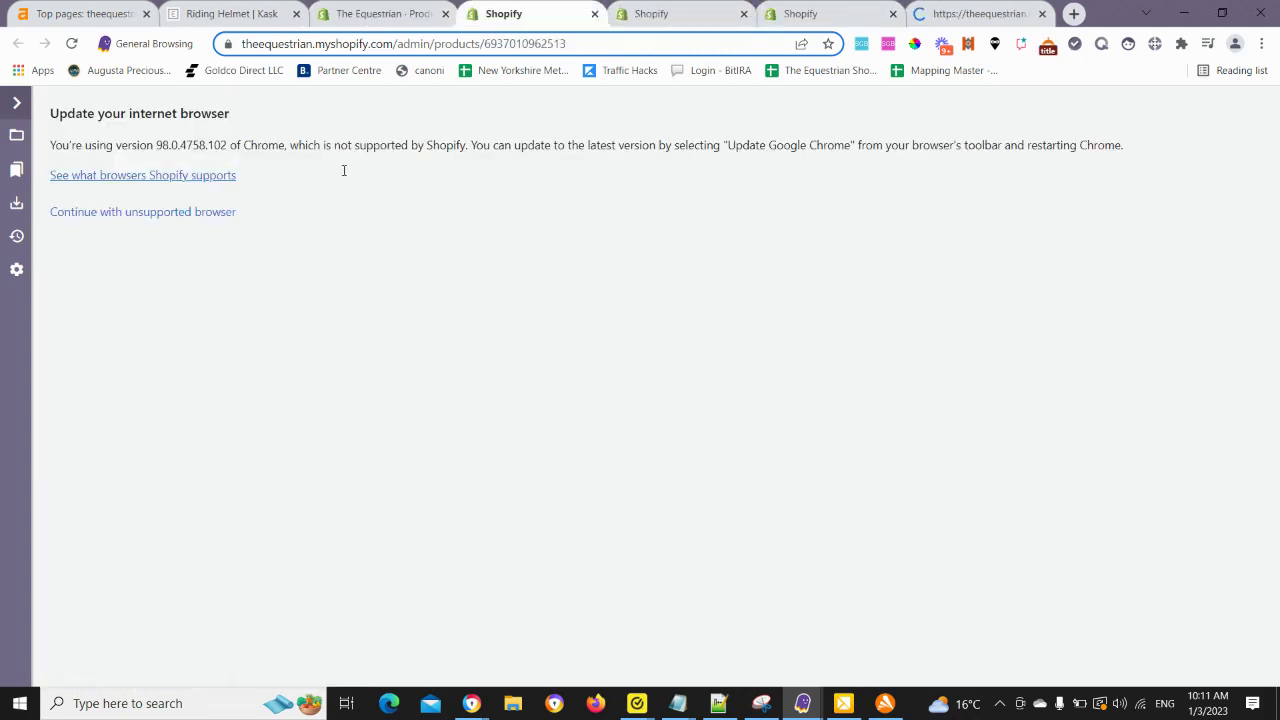
click(705, 14)
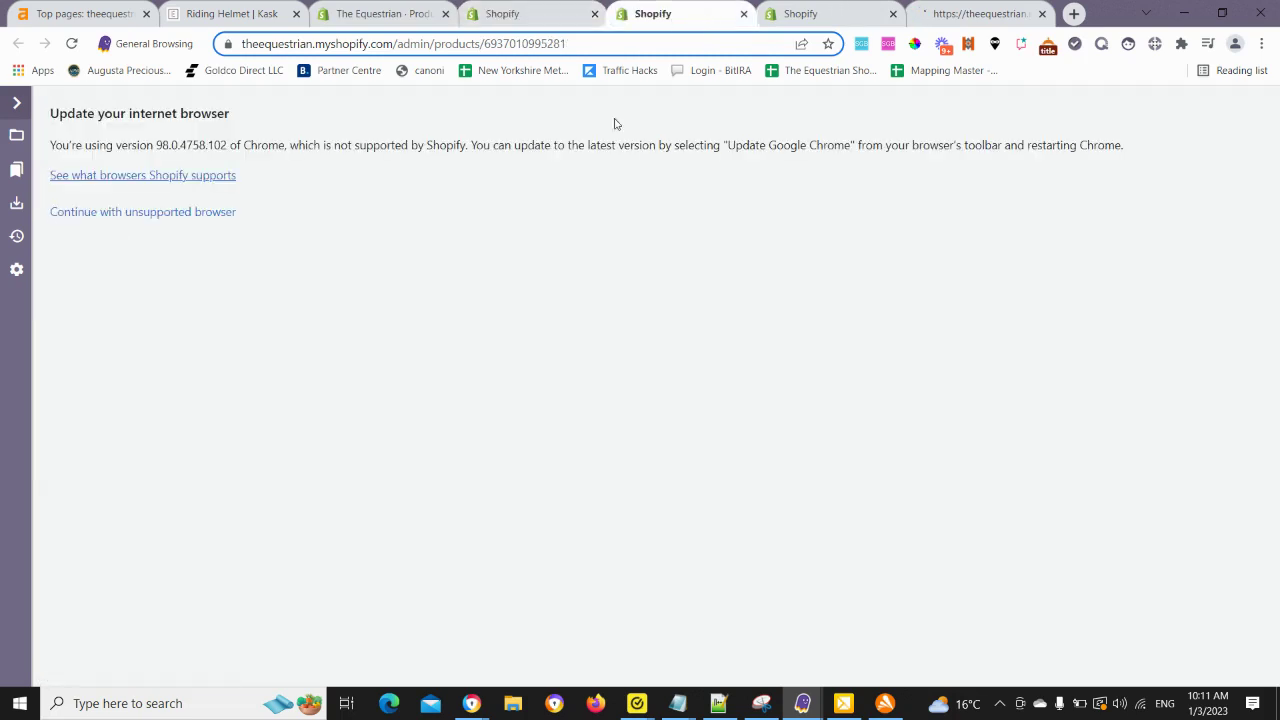
click(837, 14)
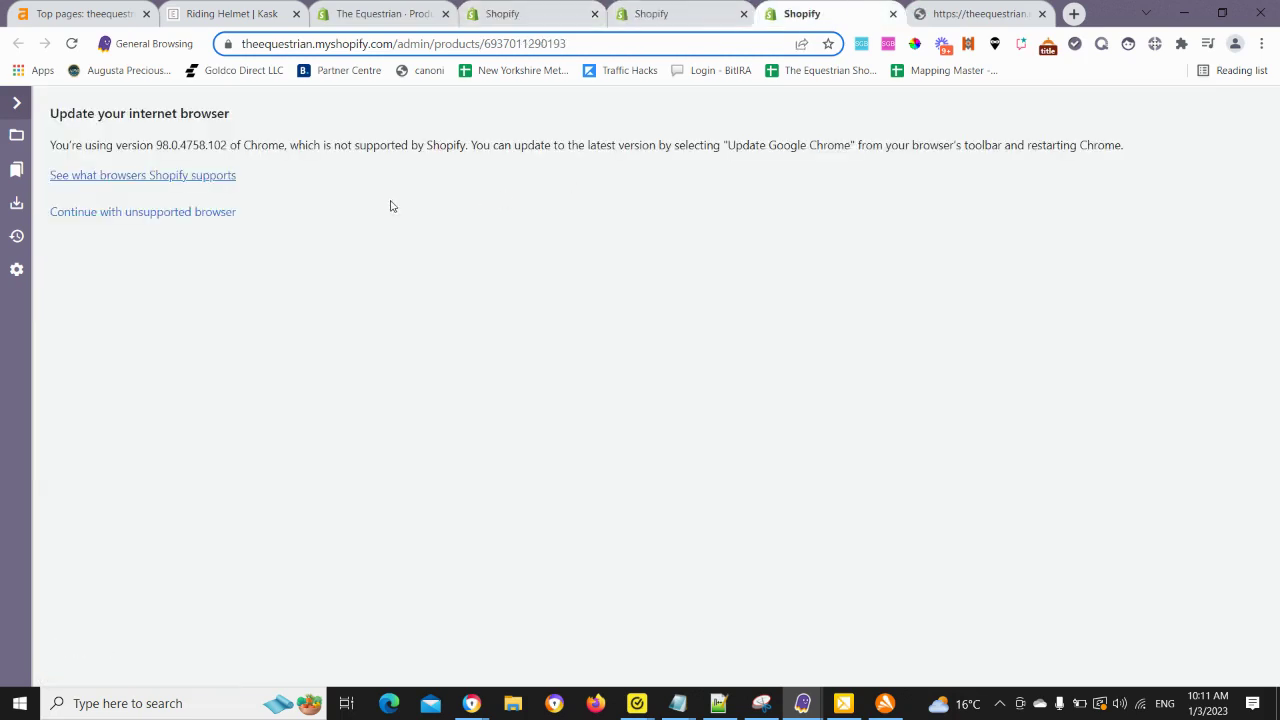
click(189, 212)
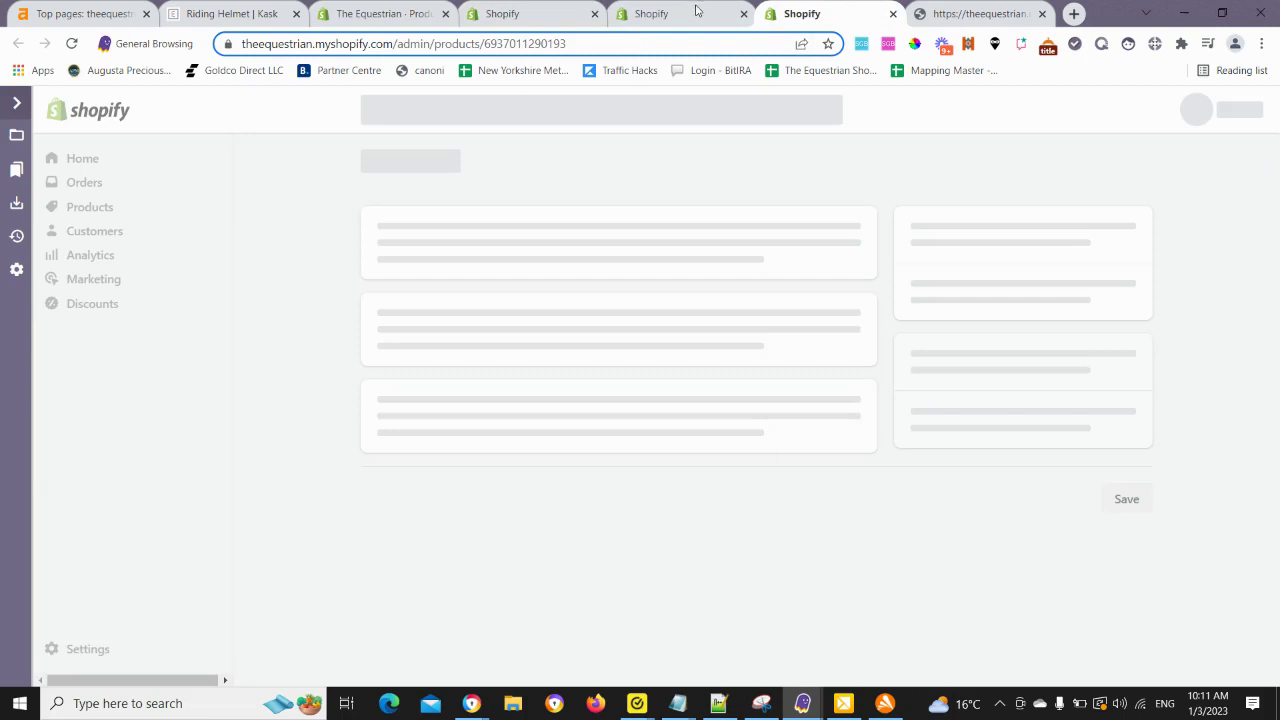
click(530, 16)
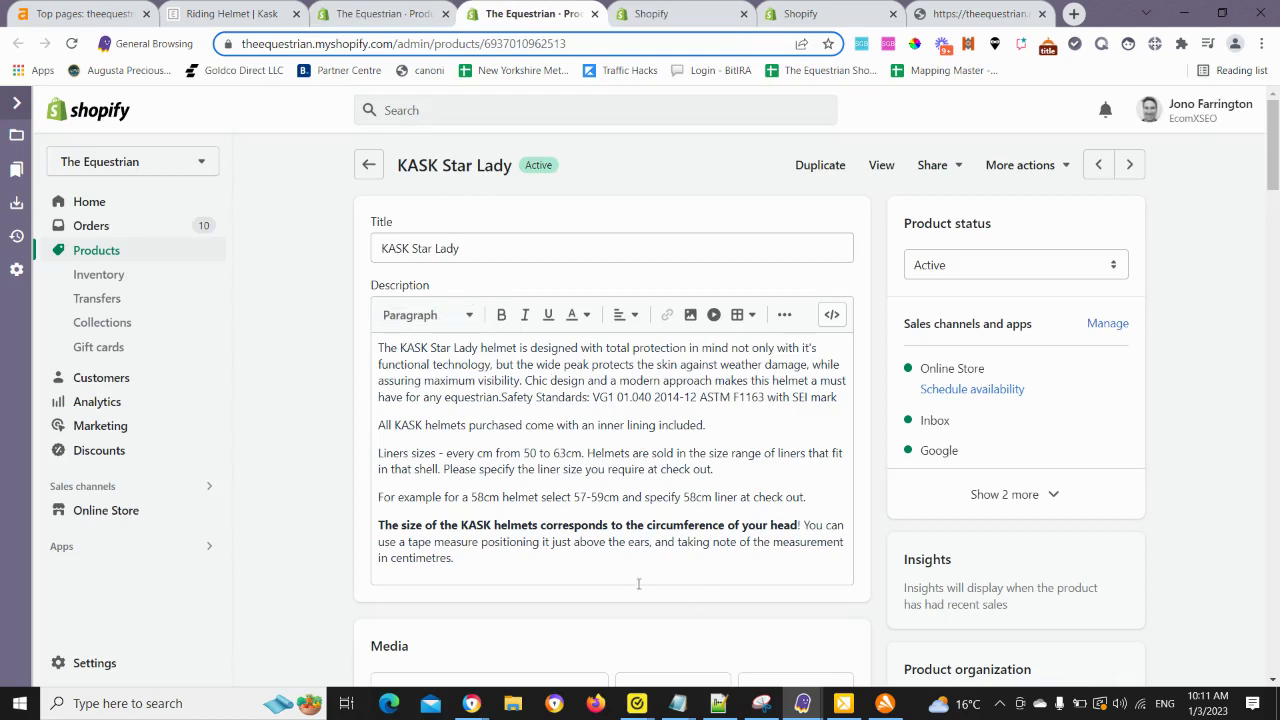
click(685, 14)
click(835, 14)
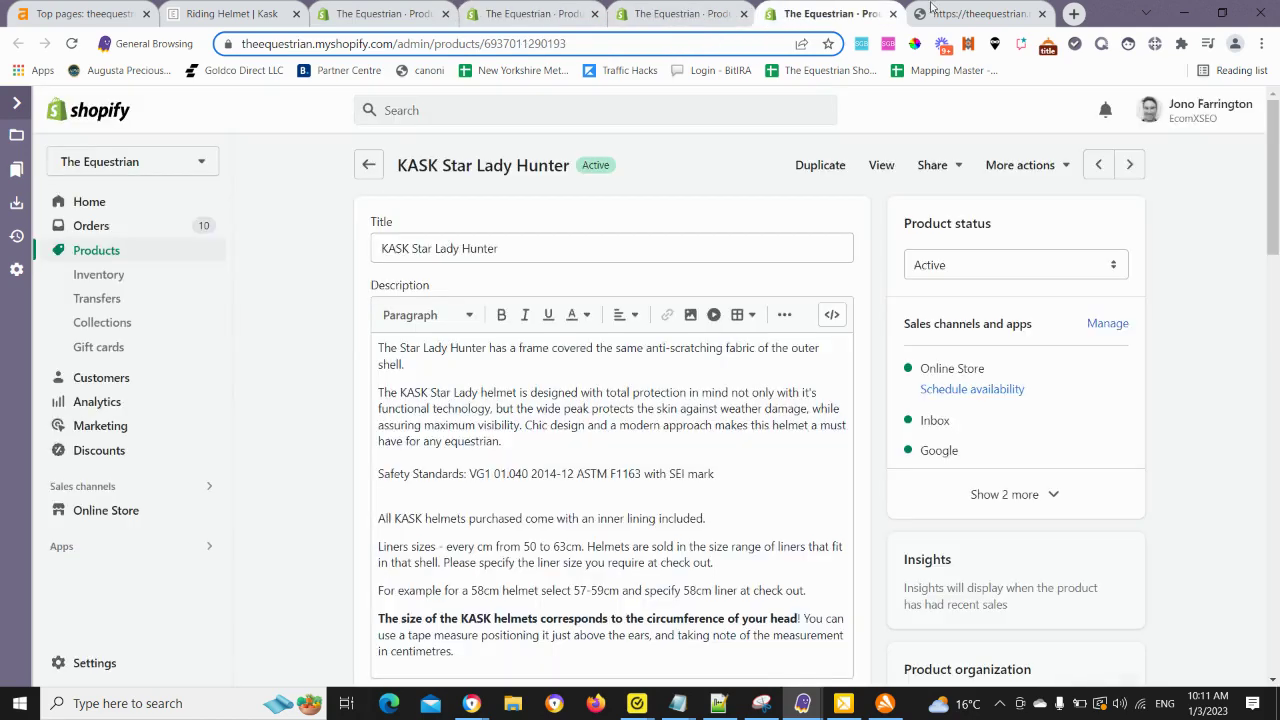
click(683, 16)
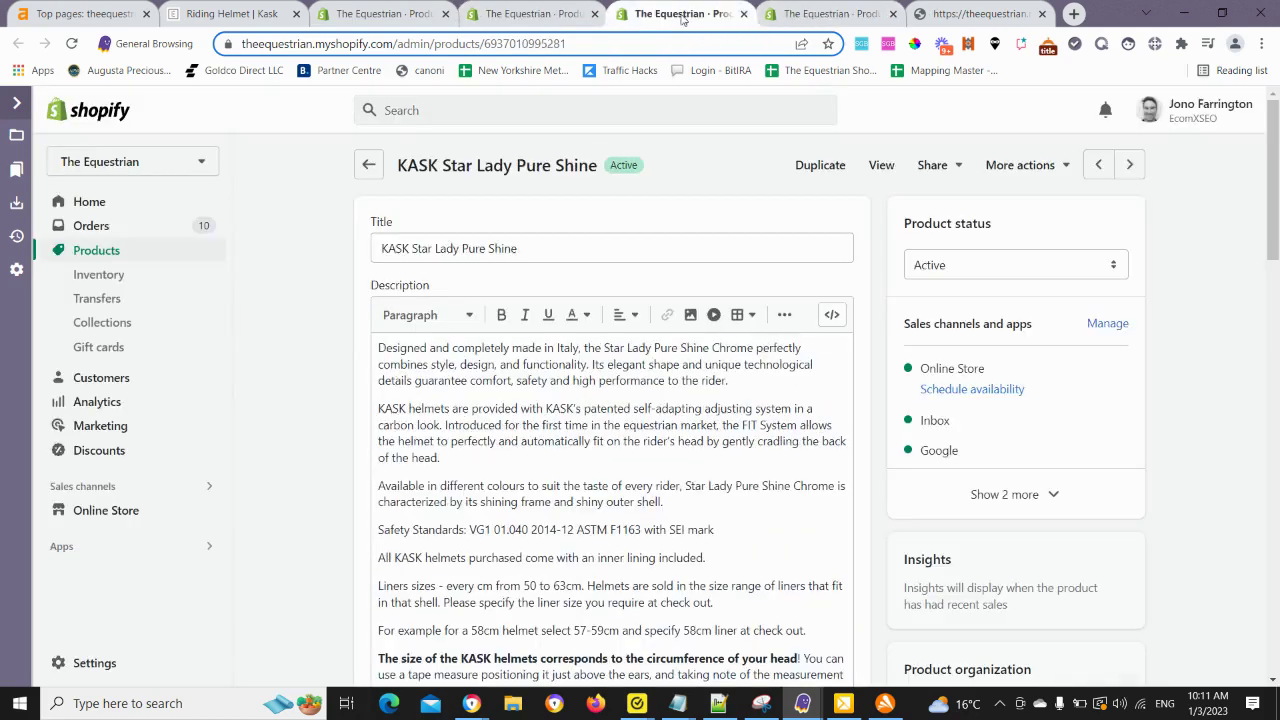
click(792, 8)
click(948, 15)
click(685, 16)
click(808, 16)
click(678, 14)
click(508, 10)
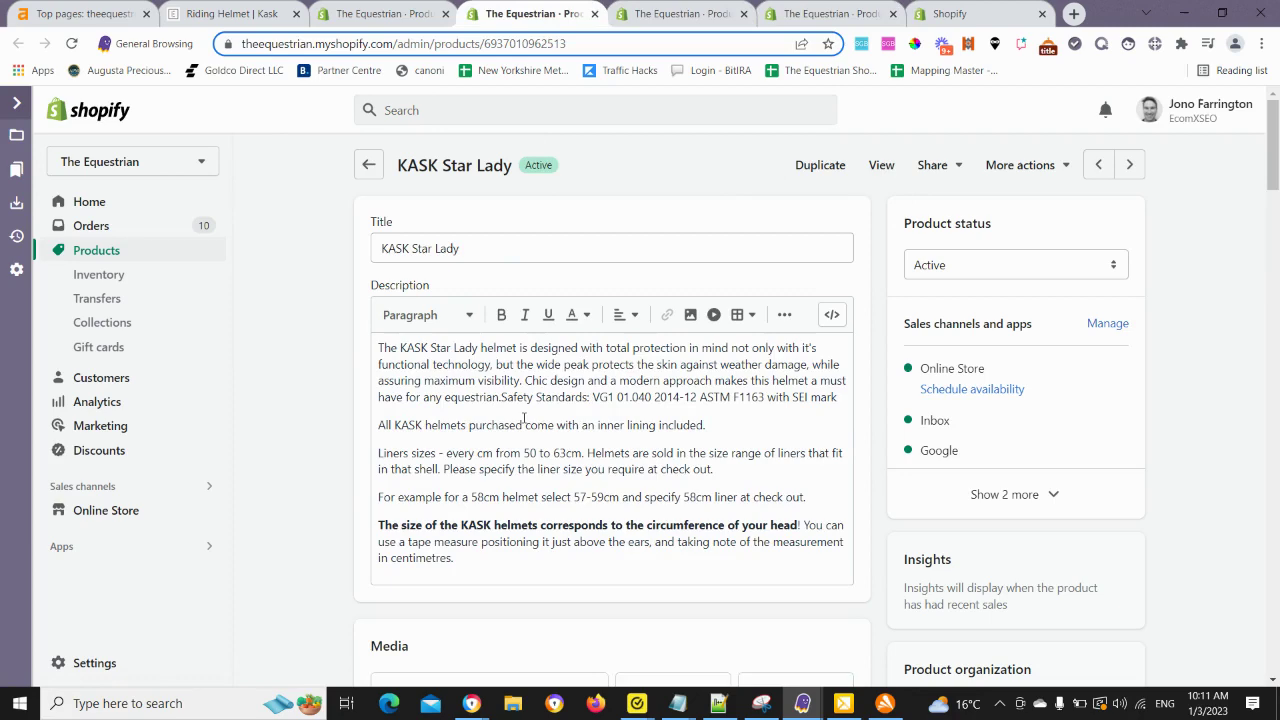
Add an empty paragraph after 'centimetres' and place the cursor between 'equestrian' and 'Safety'.
scroll(460, 300, down, 1)
click(494, 468)
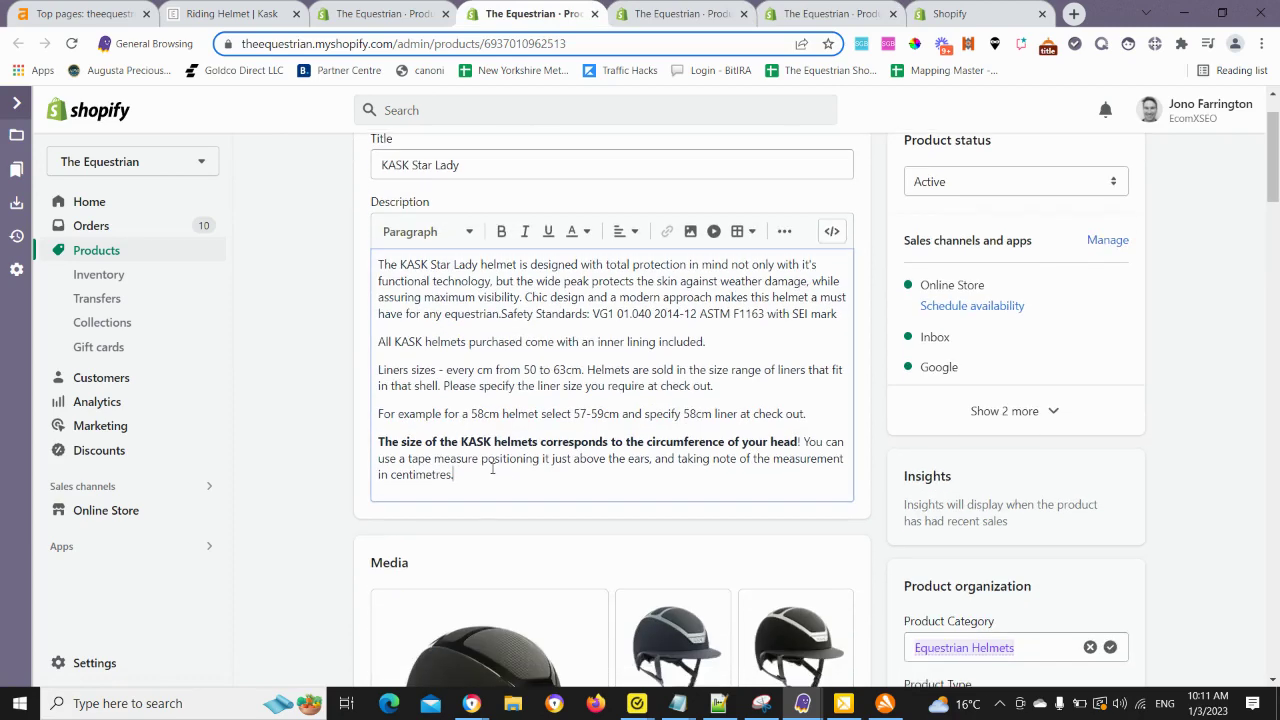
key(Return)
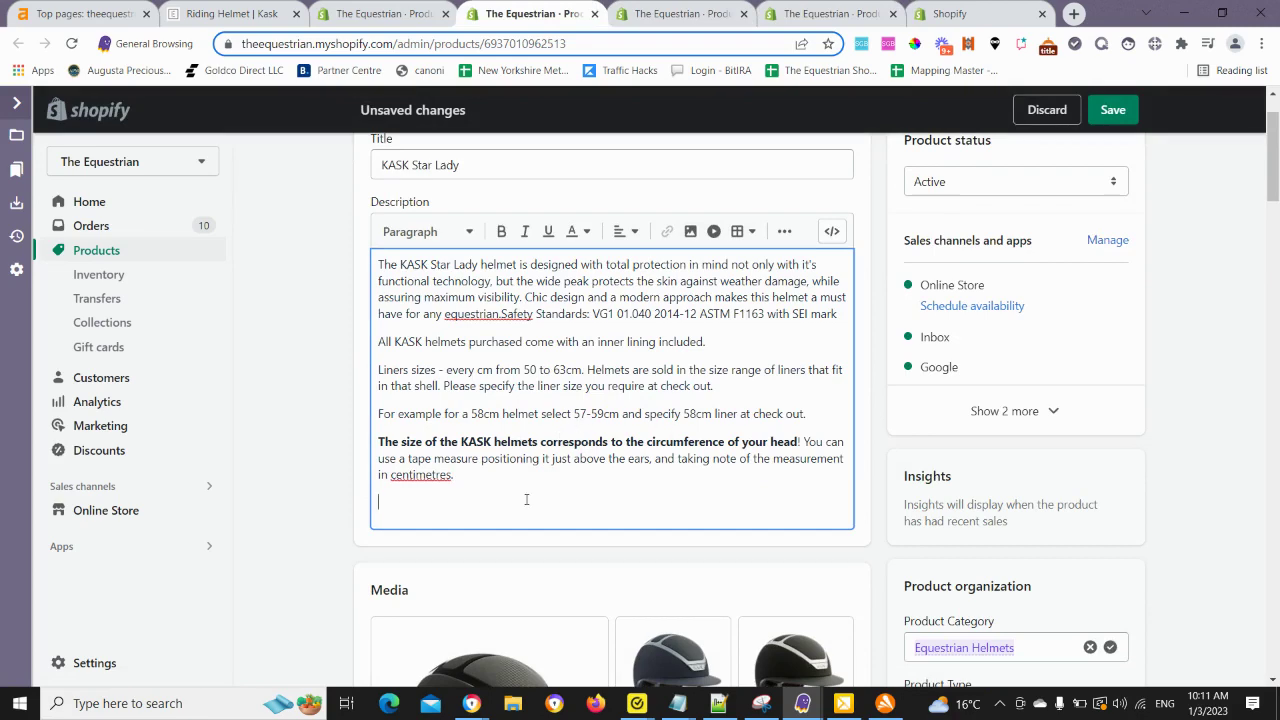
scroll(502, 486, up, 1)
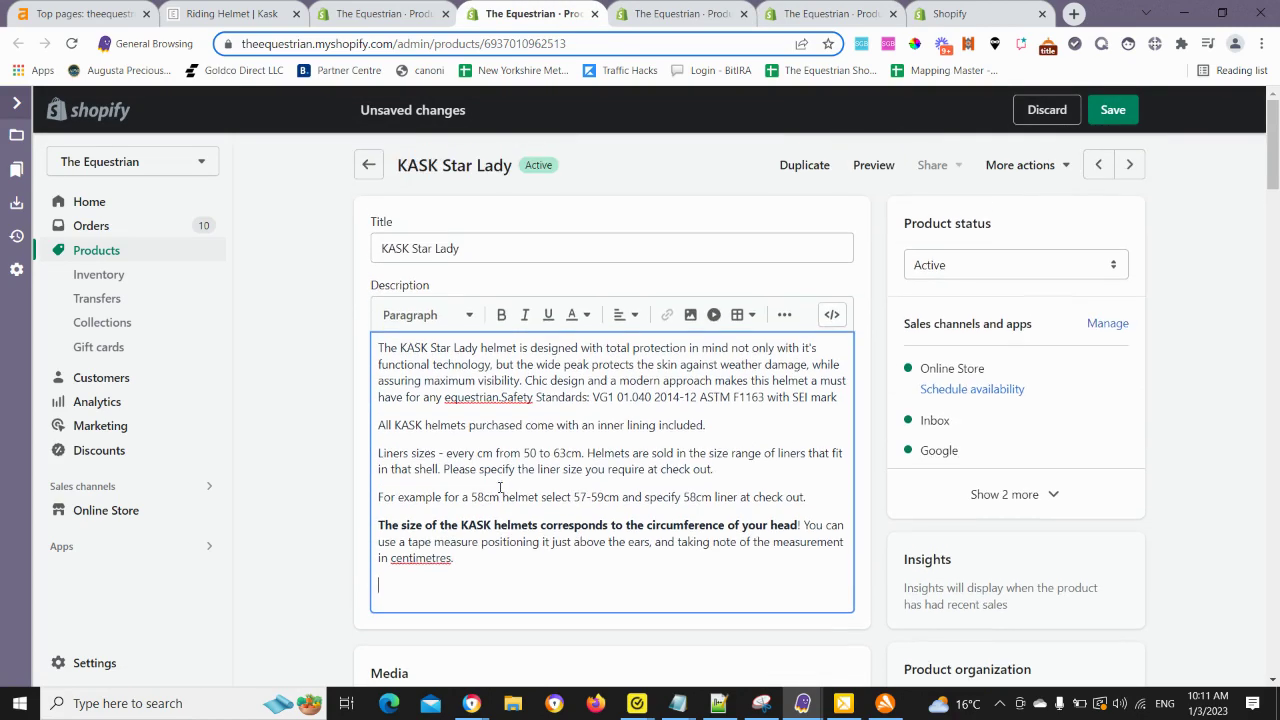
click(502, 397)
Insert the period so the description reads 'equestrian. Safety', then view the live Star Lady page.
text(.)
click(254, 13)
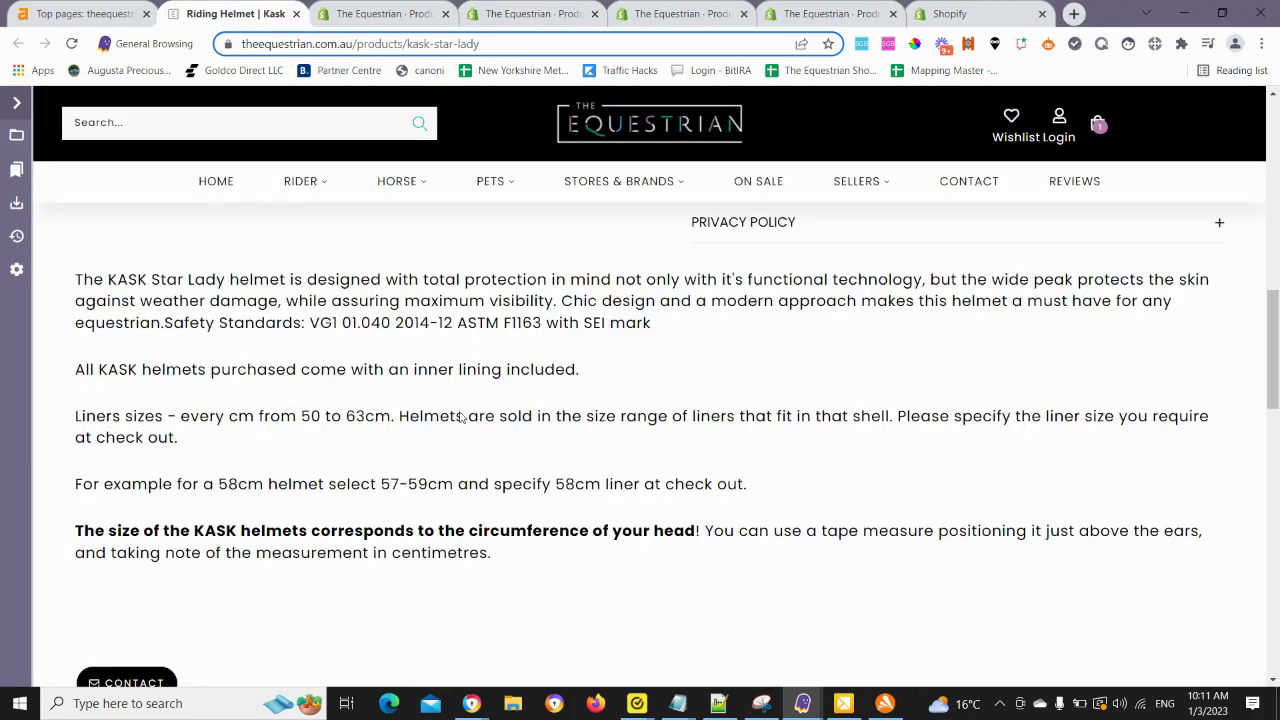
scroll(475, 494, up, 10)
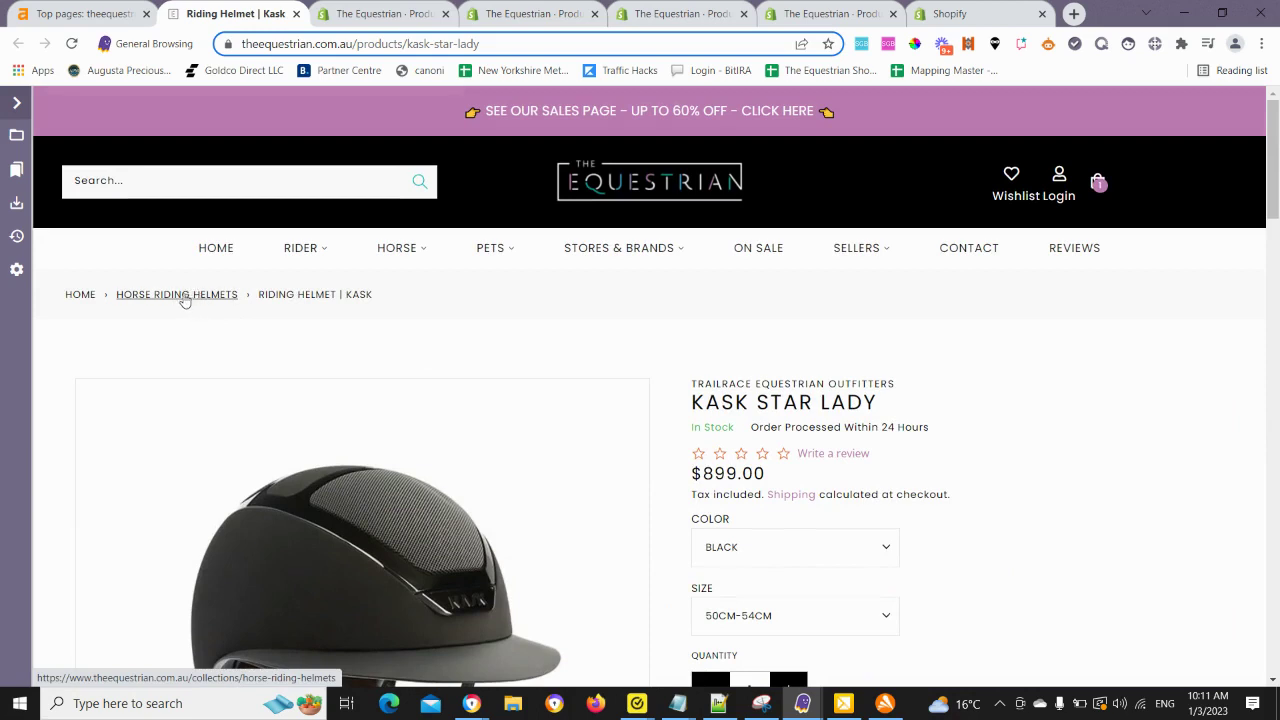
Browse the Horse Riding Helmets collection and scroll its Brand filter list to kask.
click(184, 296)
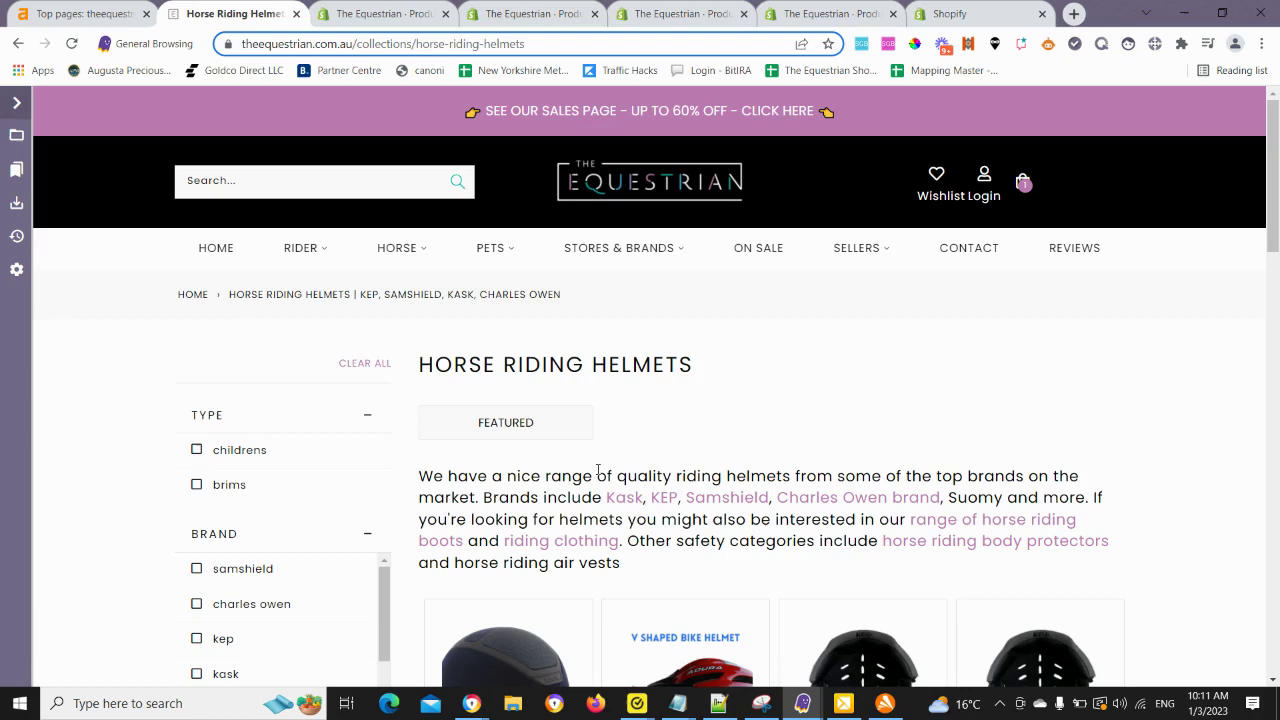
scroll(707, 426, down, 1)
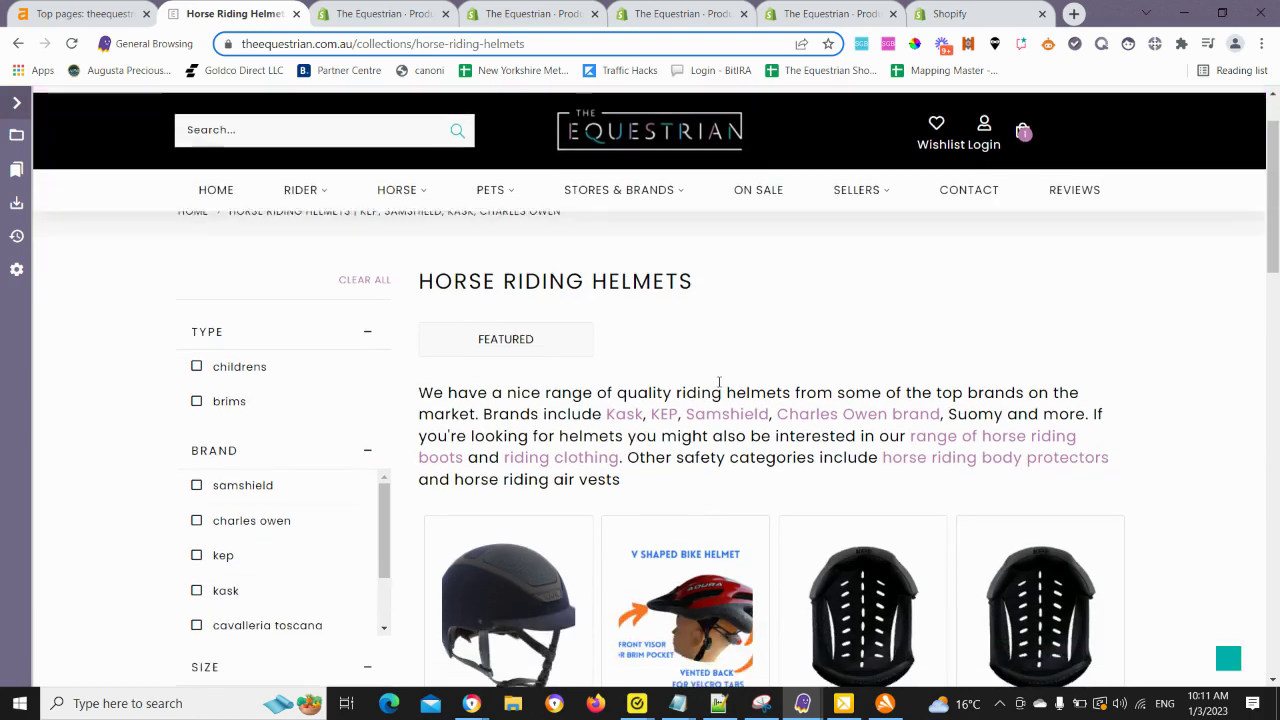
scroll(740, 428, up, 1)
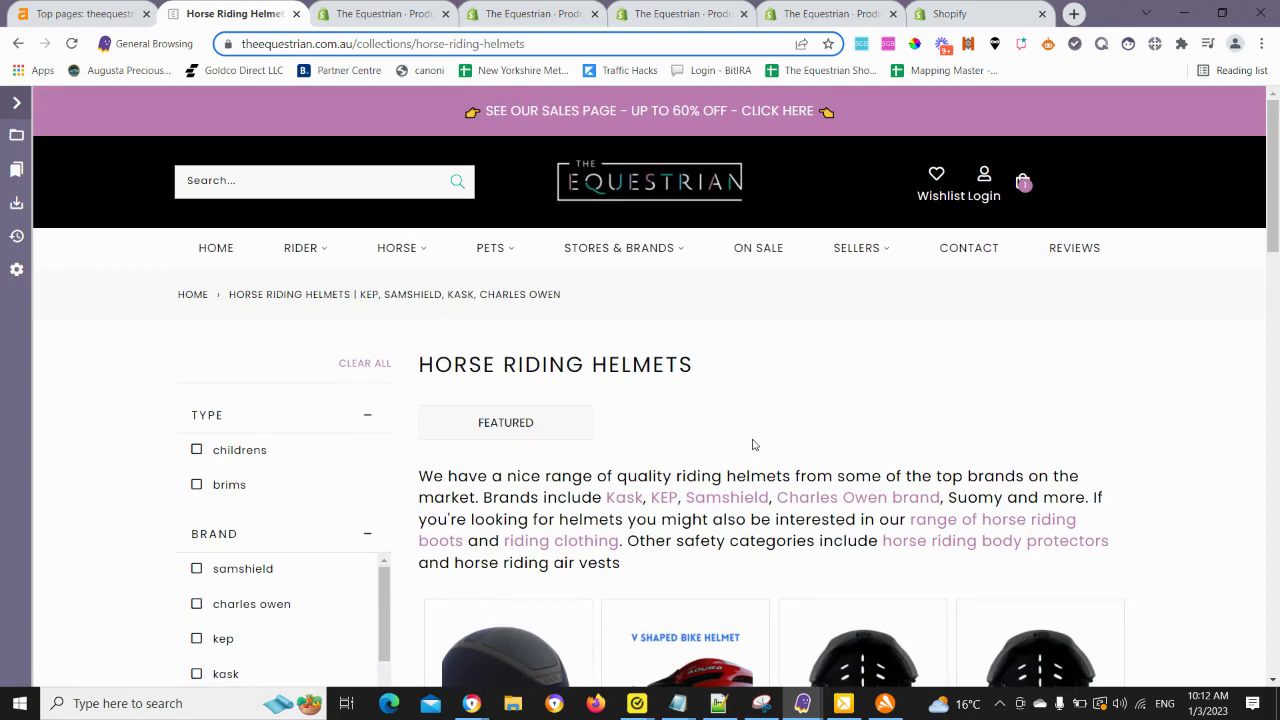
scroll(669, 400, down, 1)
scroll(640, 415, up, 1)
scroll(632, 439, down, 1)
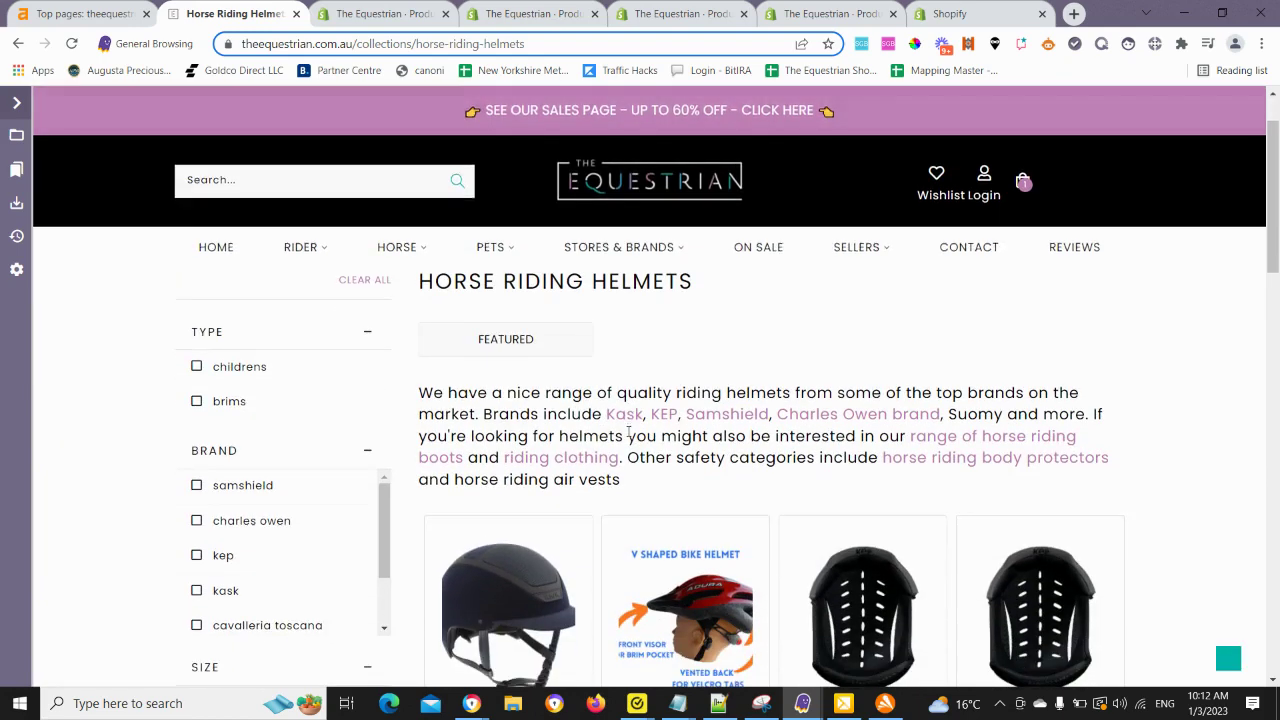
scroll(663, 380, up, 1)
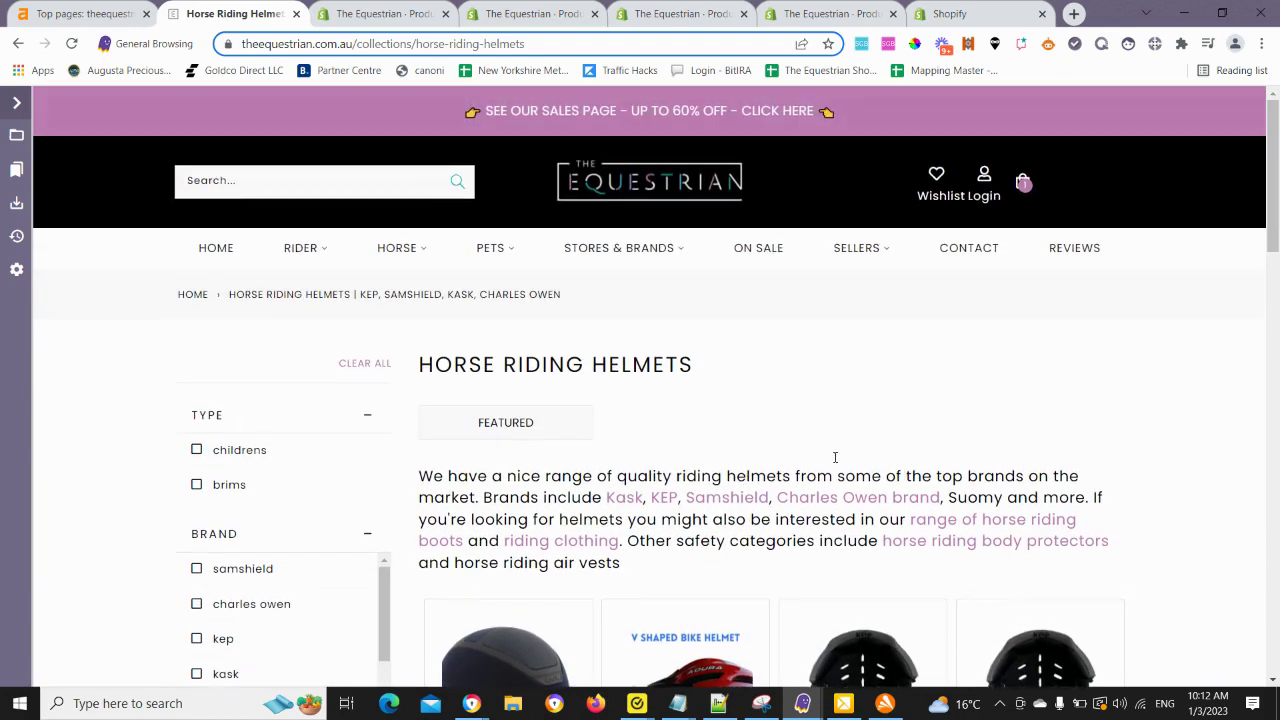
scroll(403, 500, down, 1)
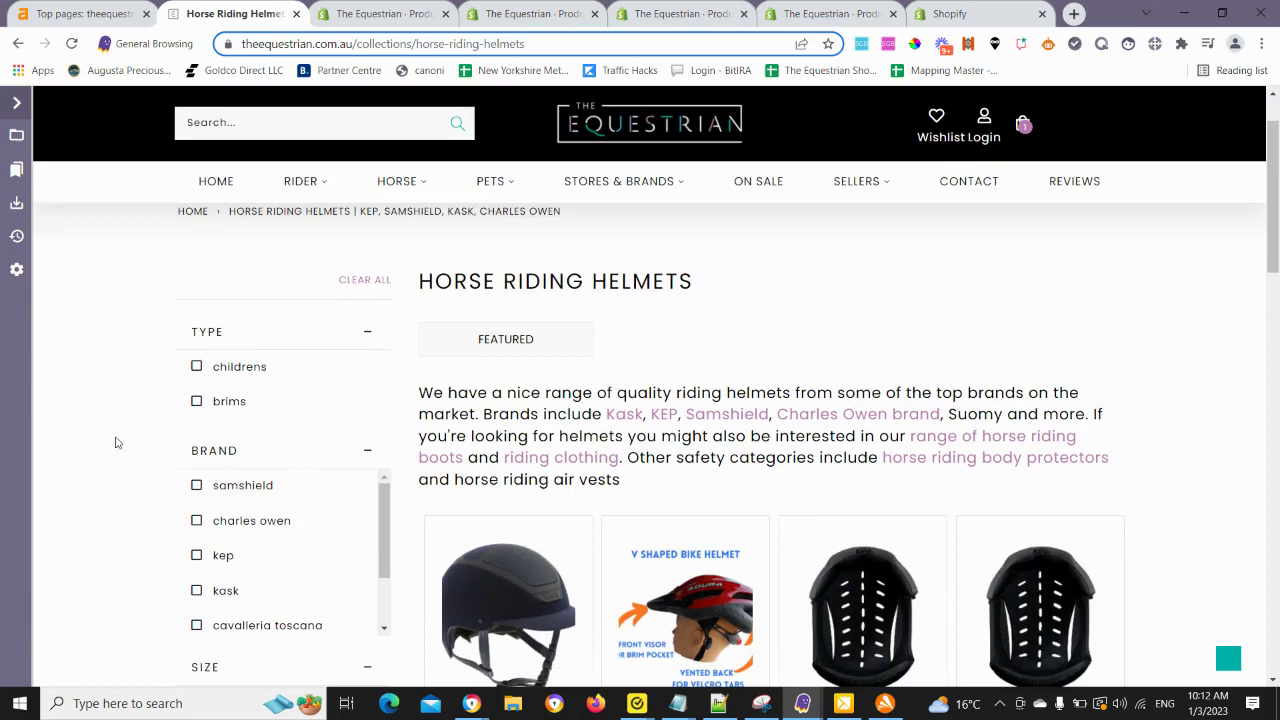
scroll(110, 446, down, 4)
scroll(445, 590, down, 2)
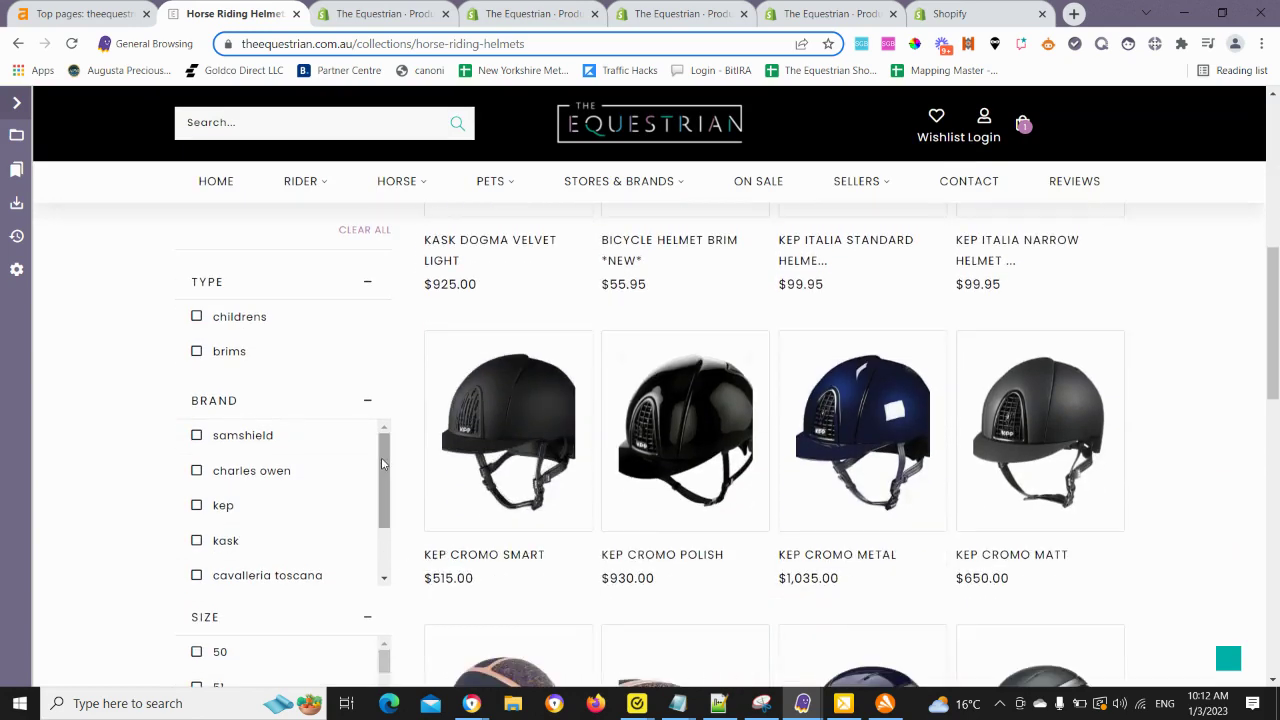
drag(381, 457, 365, 549)
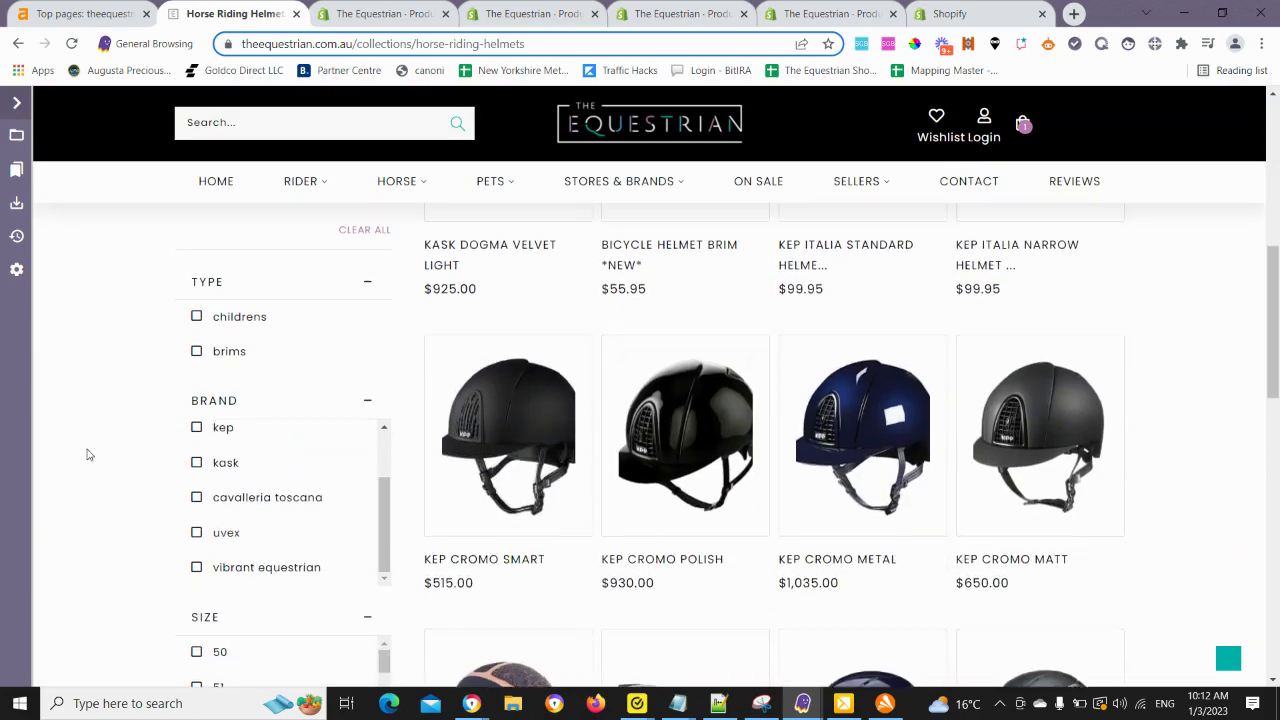
scroll(111, 466, up, 5)
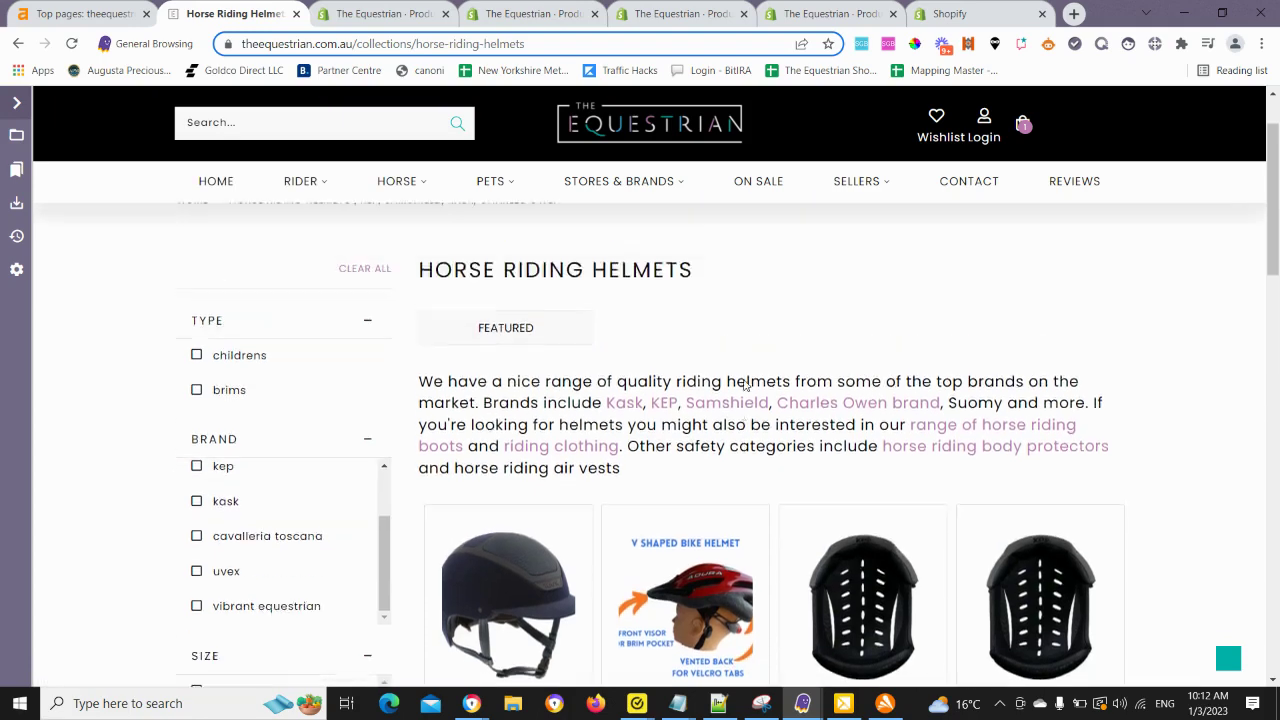
scroll(547, 448, up, 1)
scroll(420, 457, down, 1)
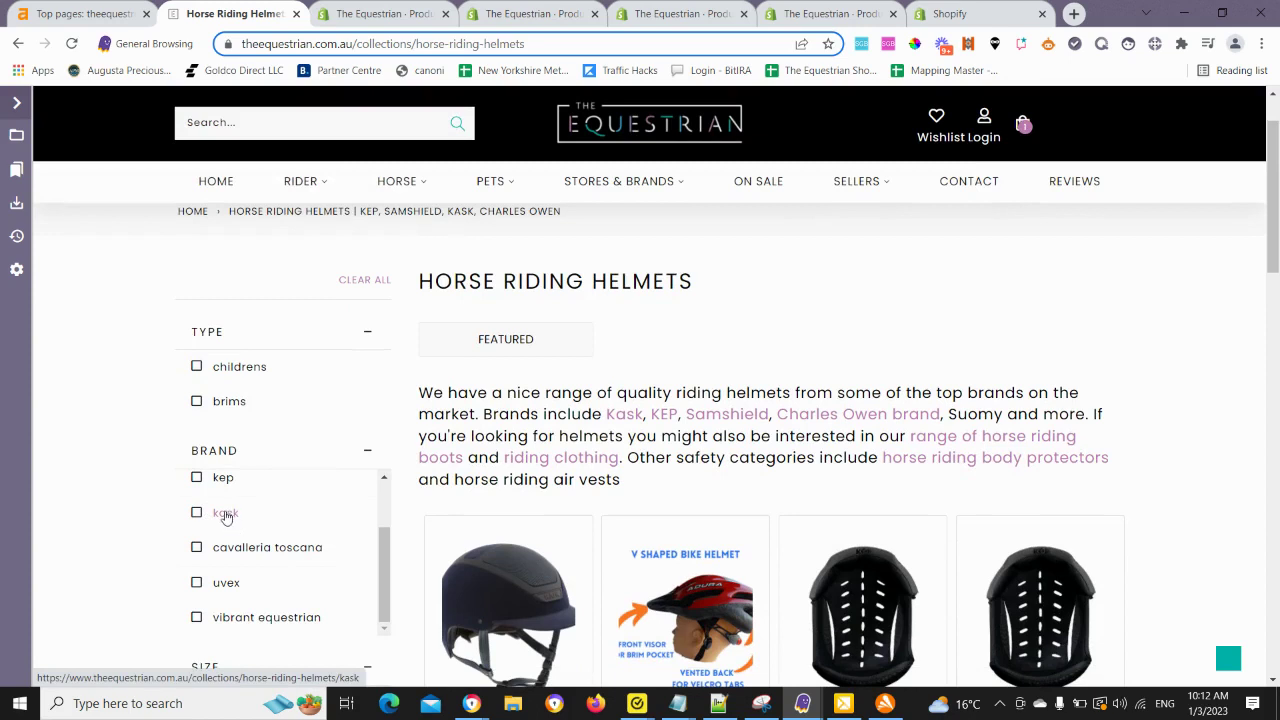
scroll(228, 535, up, 1)
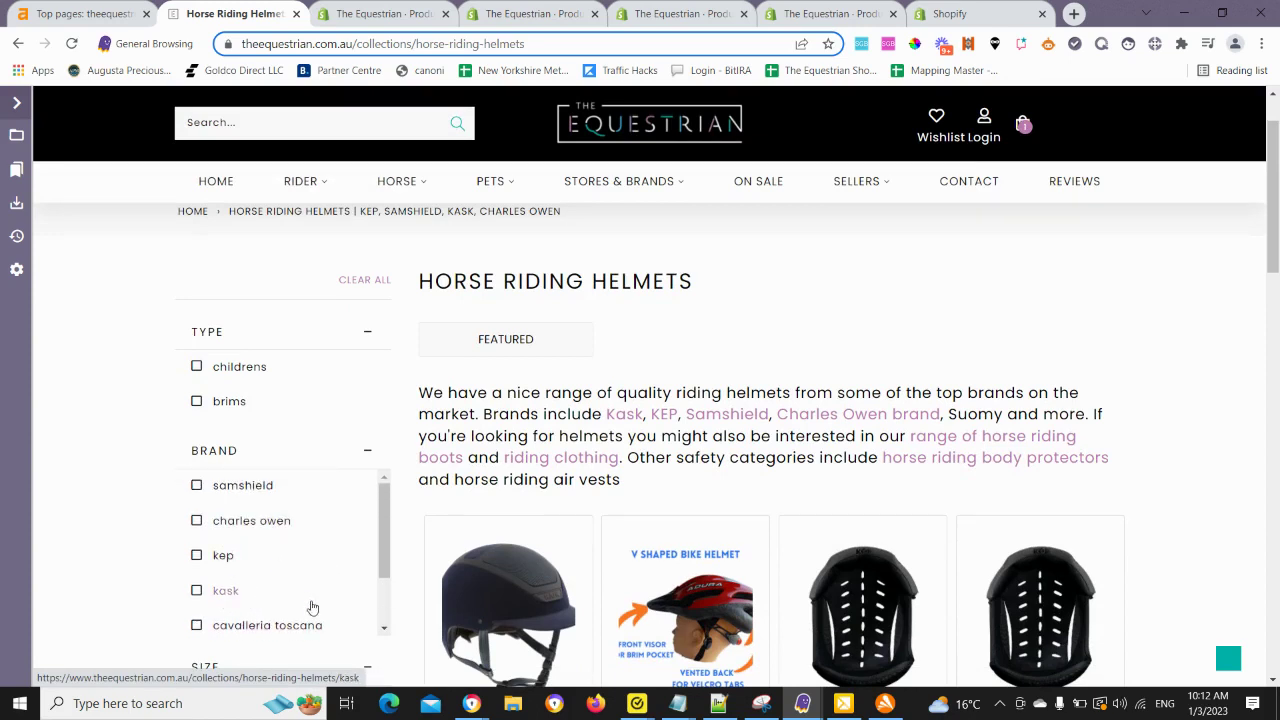
Open the kask brand filter as a KASK Riding Helmets tab and select its page address for copying.
right_click(226, 596)
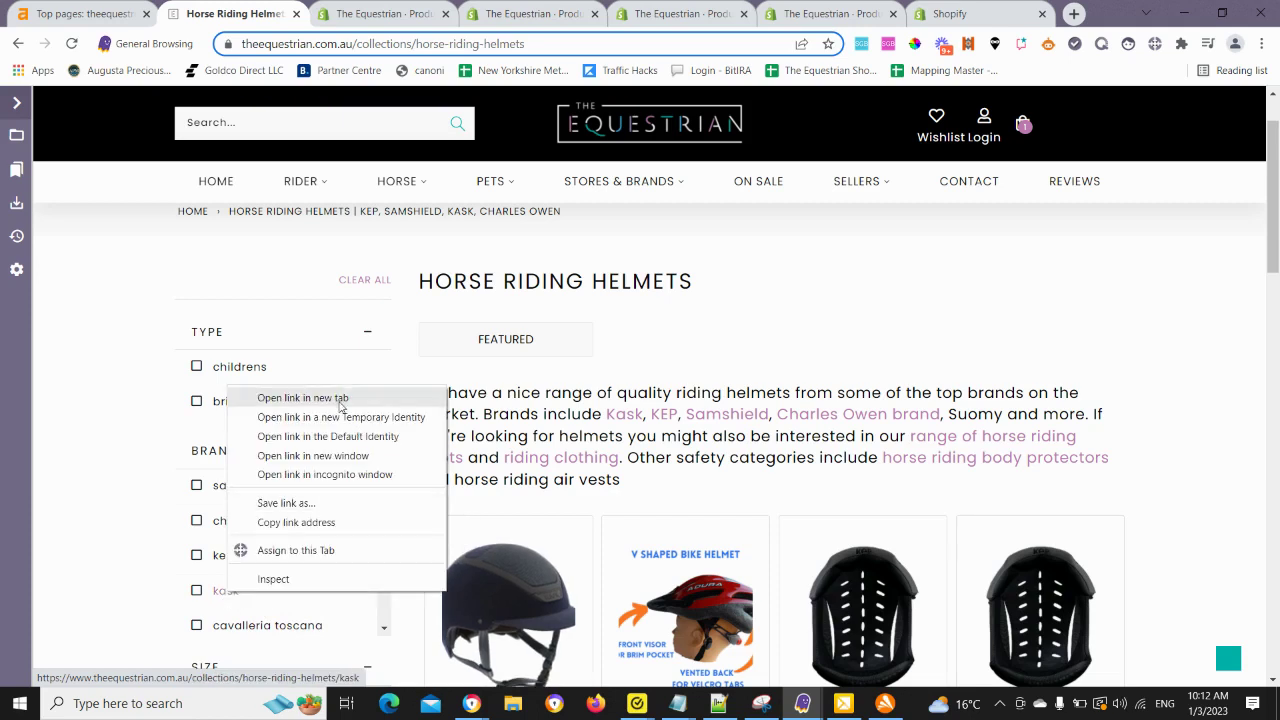
click(302, 398)
click(328, 13)
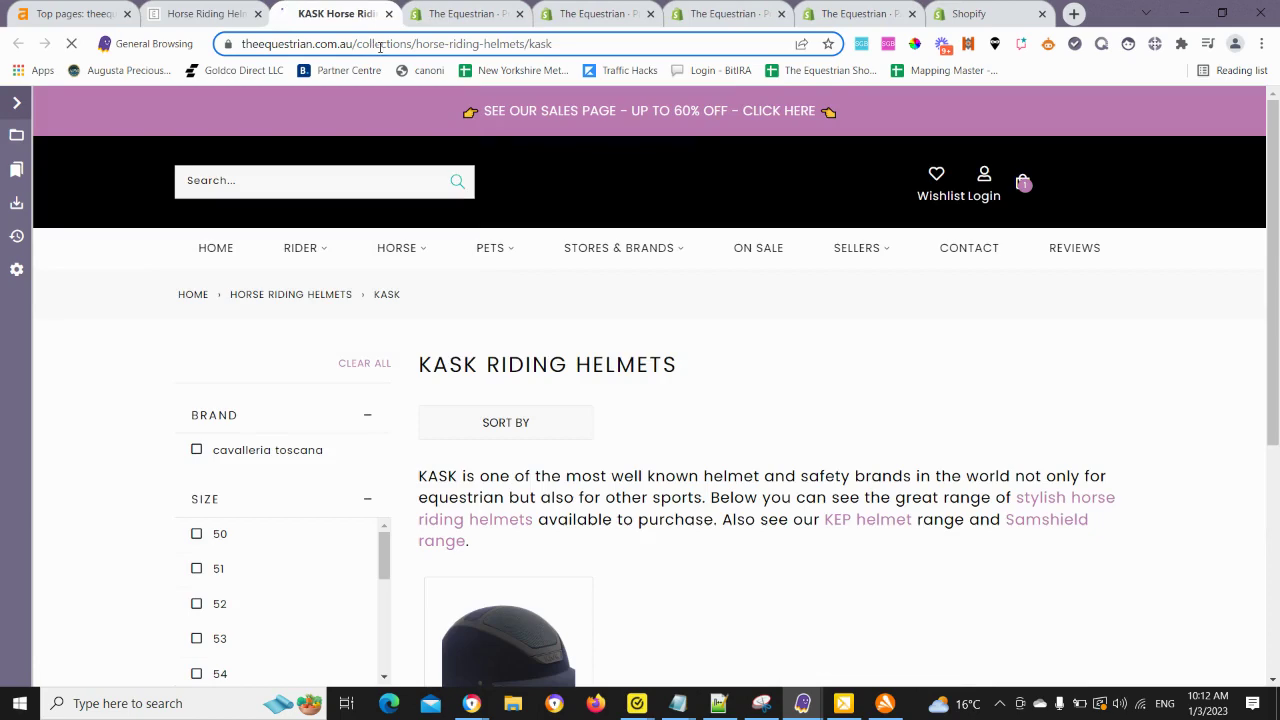
click(380, 44)
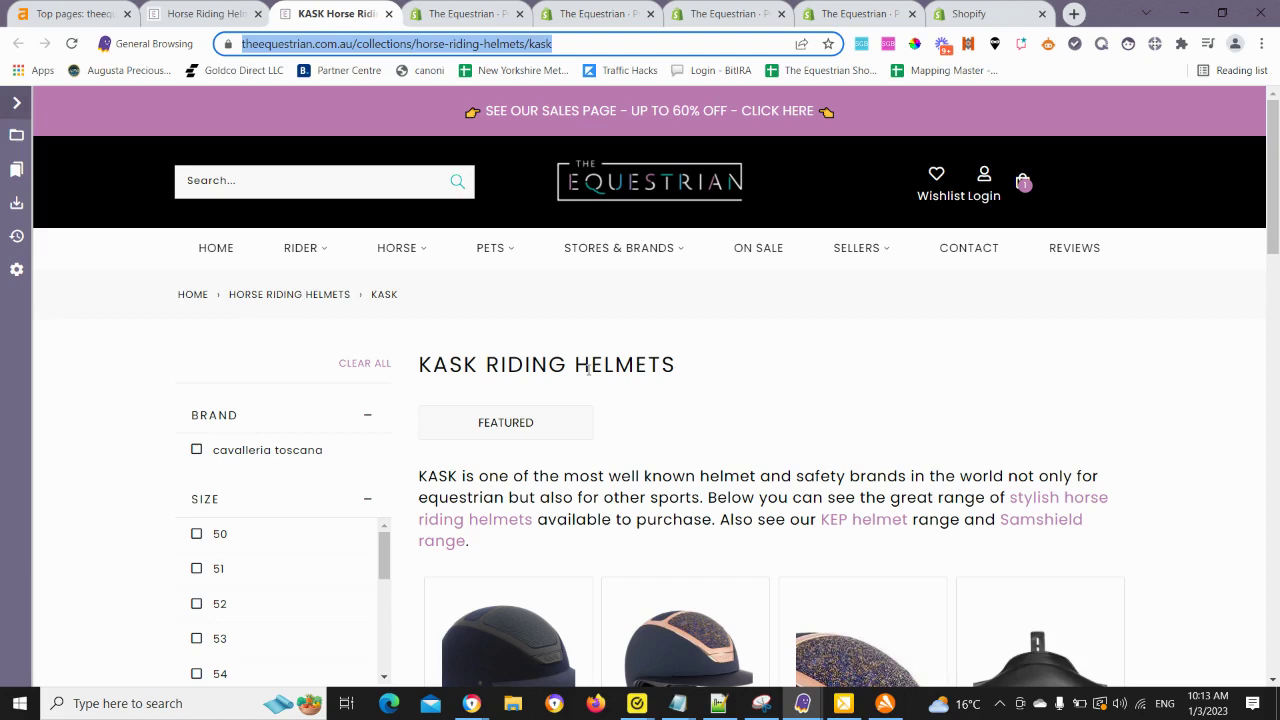
scroll(600, 364, down, 3)
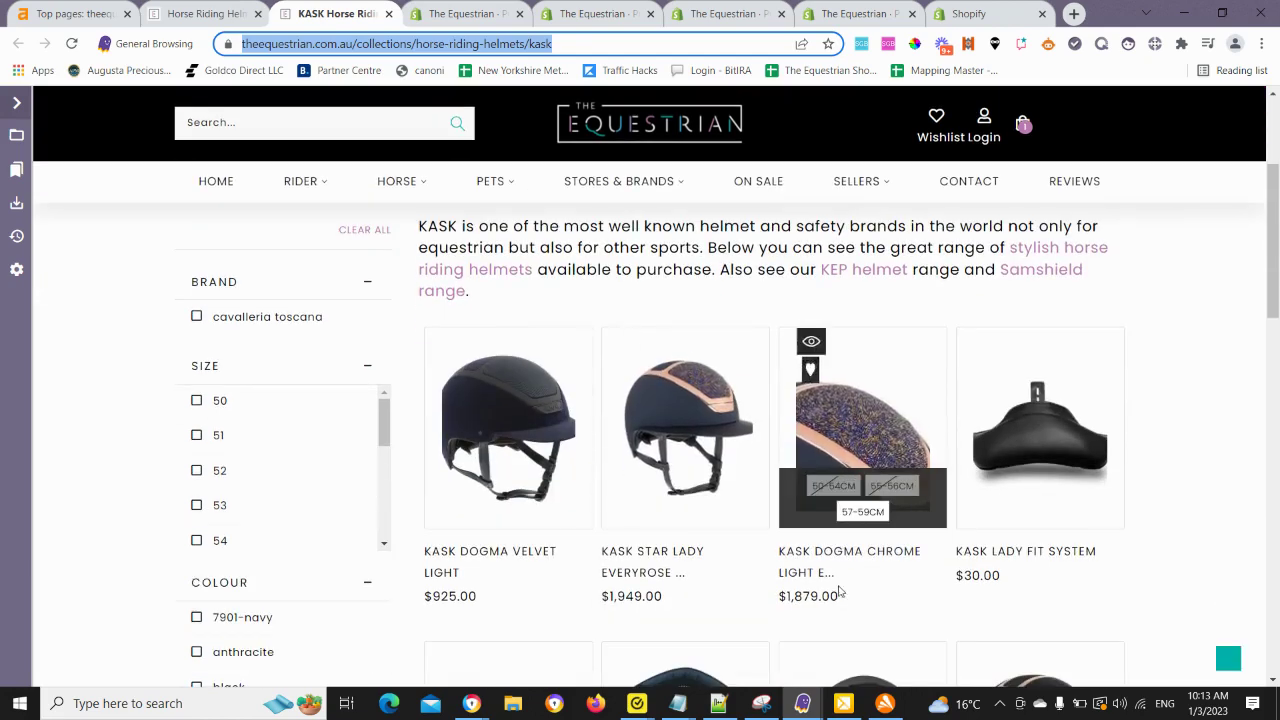
scroll(583, 339, up, 3)
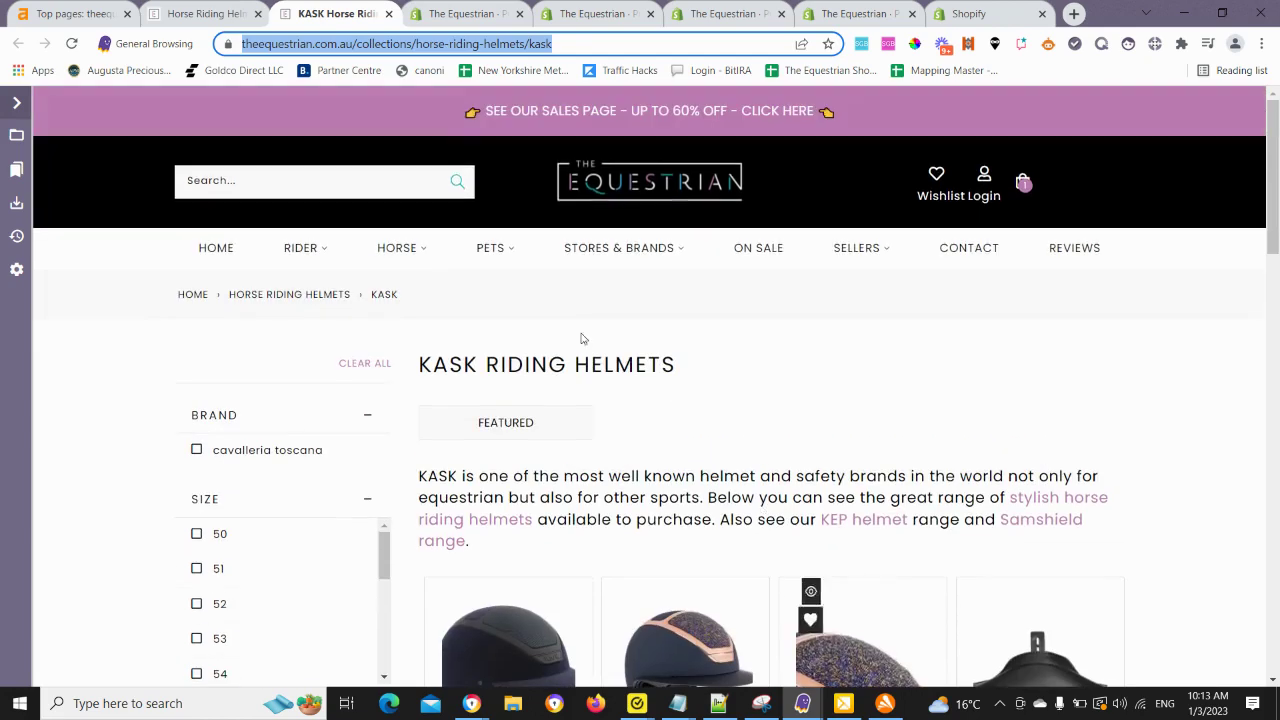
right_click(407, 48)
Copy the KASK collection URL and add the line 'Also don't forget to checkout all our KASK helmets'.
click(447, 134)
click(447, 10)
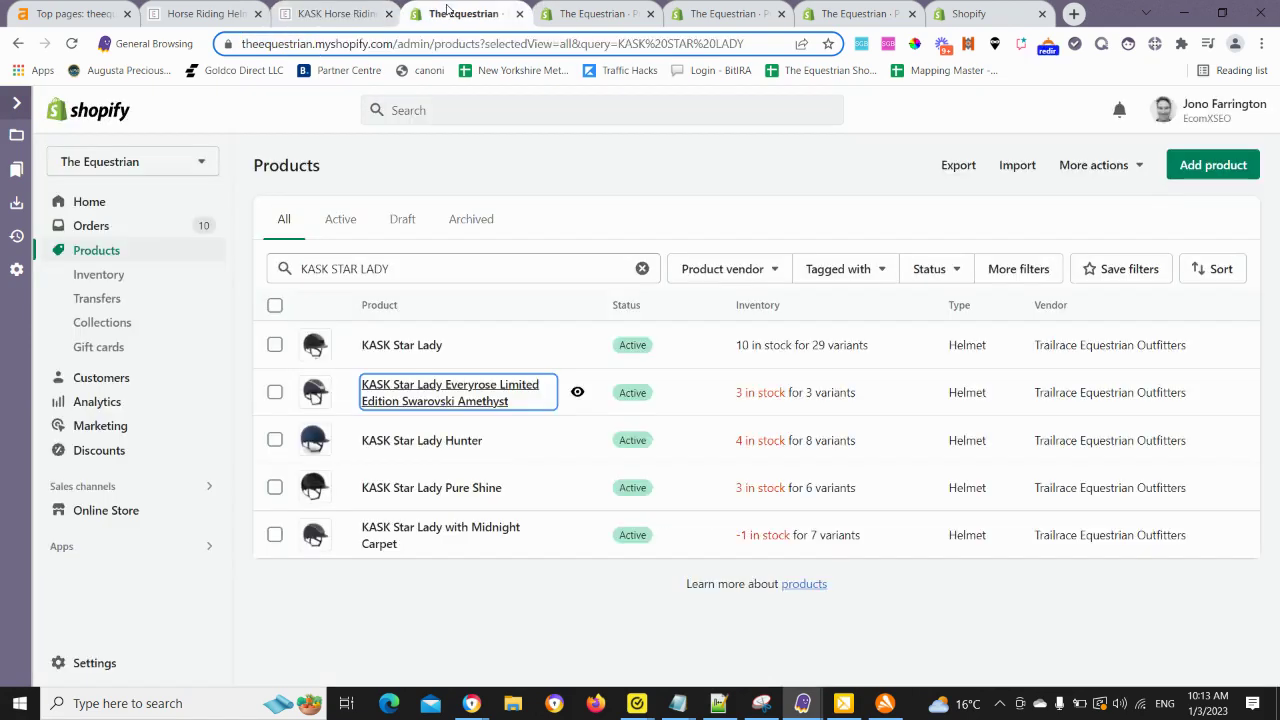
click(563, 12)
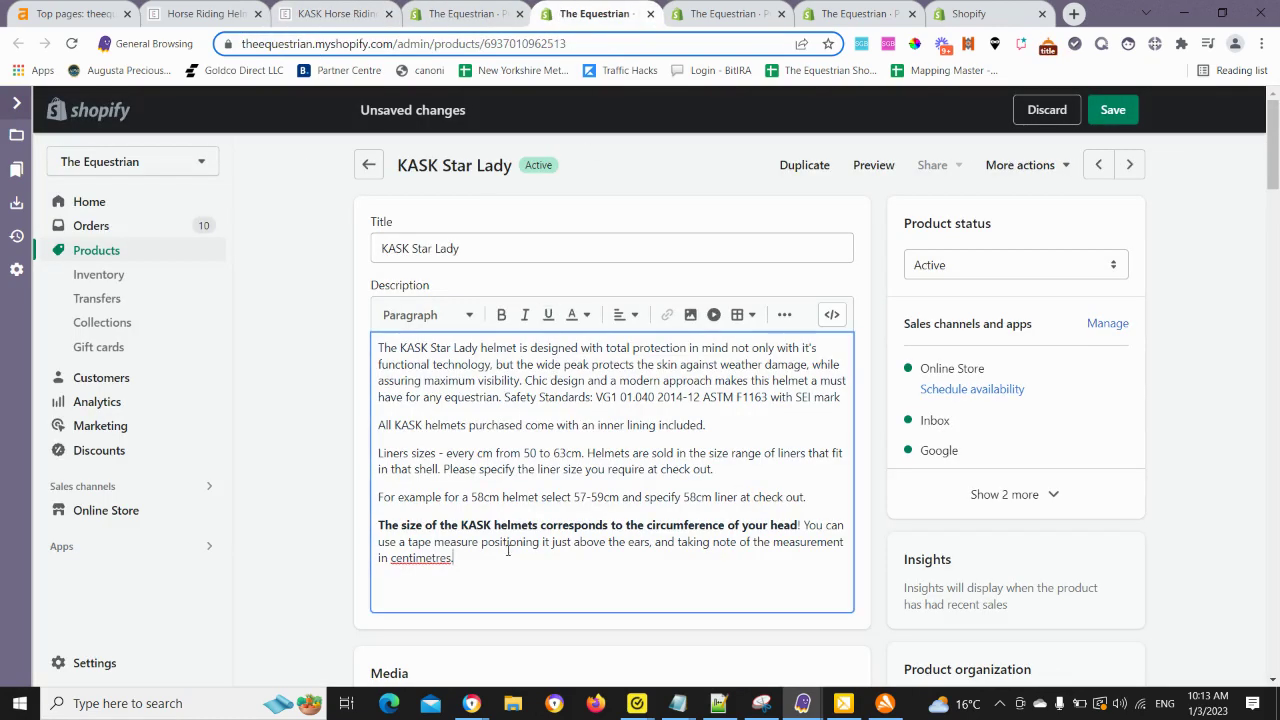
key(Return)
key(Return)
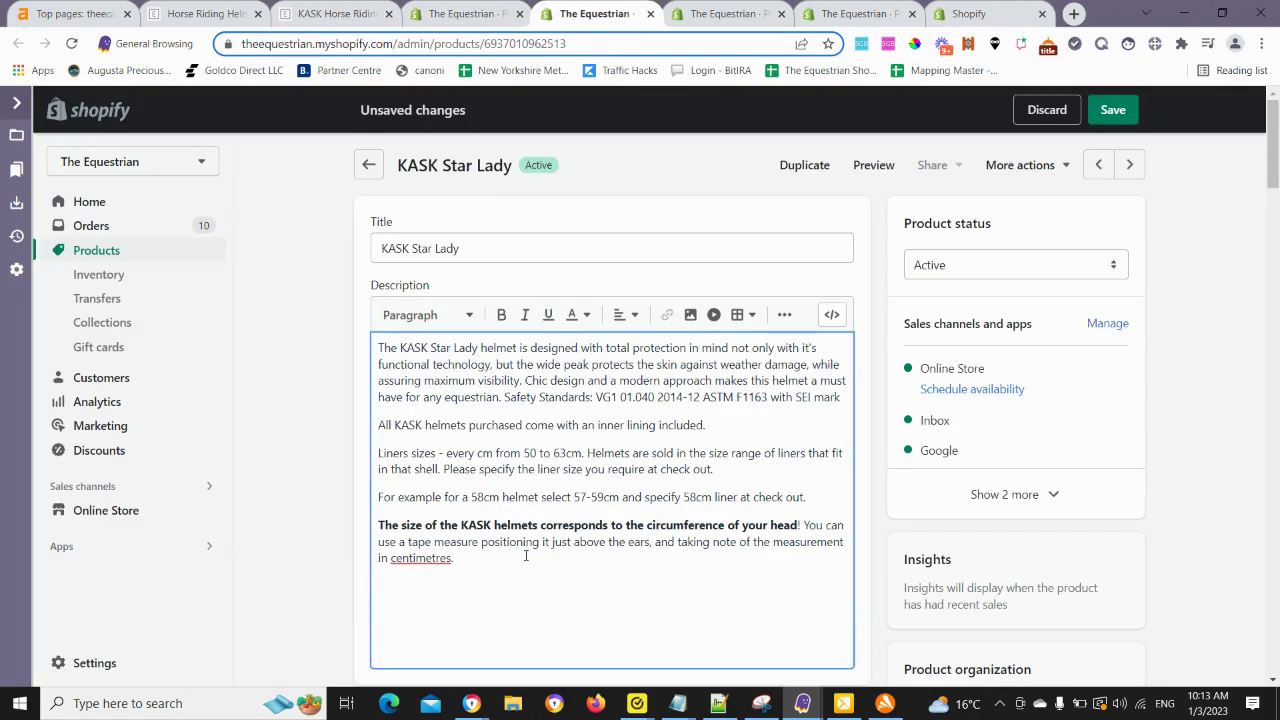
text(Also do)
text(n't forget t)
text(o cghec)
text(eckout ou)
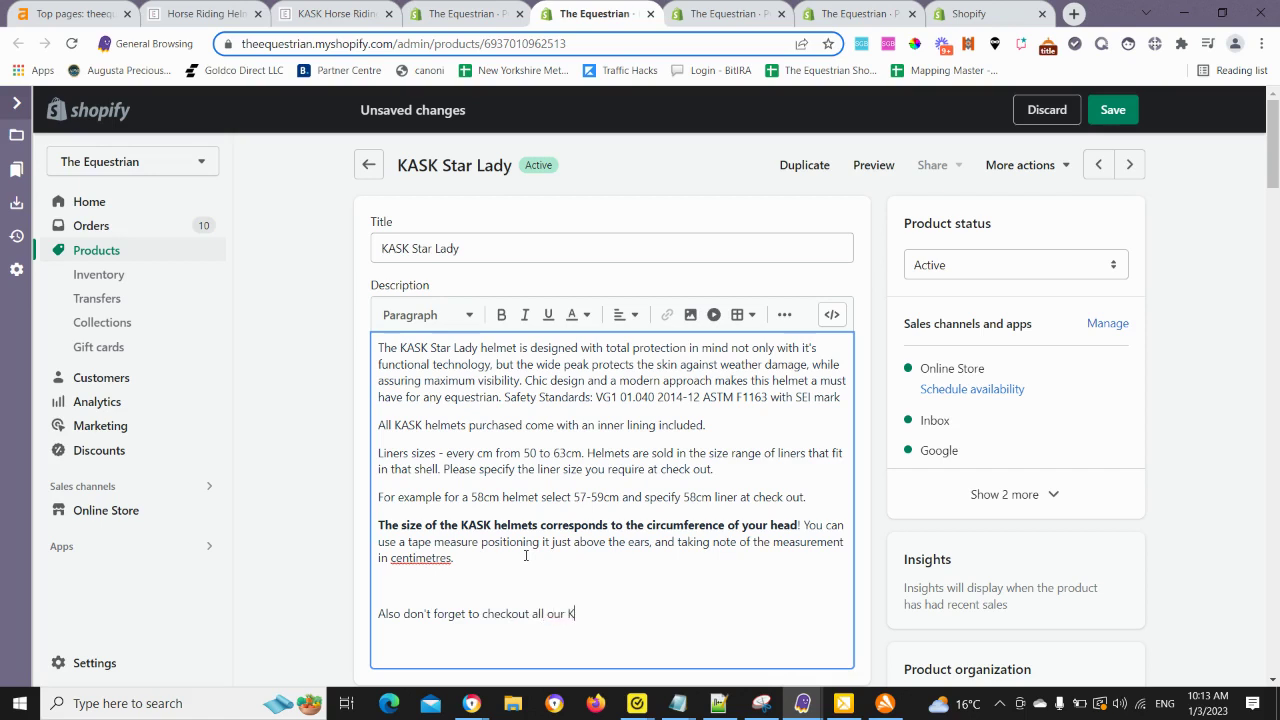
text(ASK helem)
Link 'our KASK helmets' to the KASK collection URL and end the sentence with a period.
drag(573, 613, 640, 612)
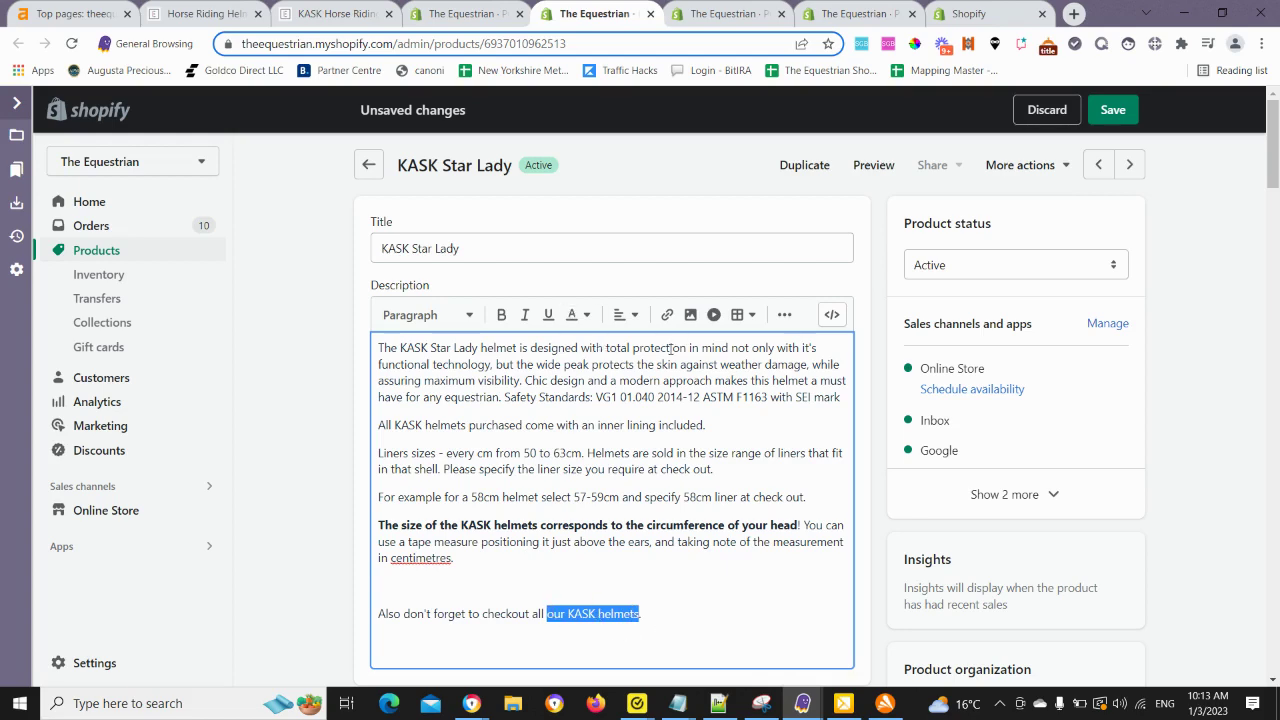
click(667, 314)
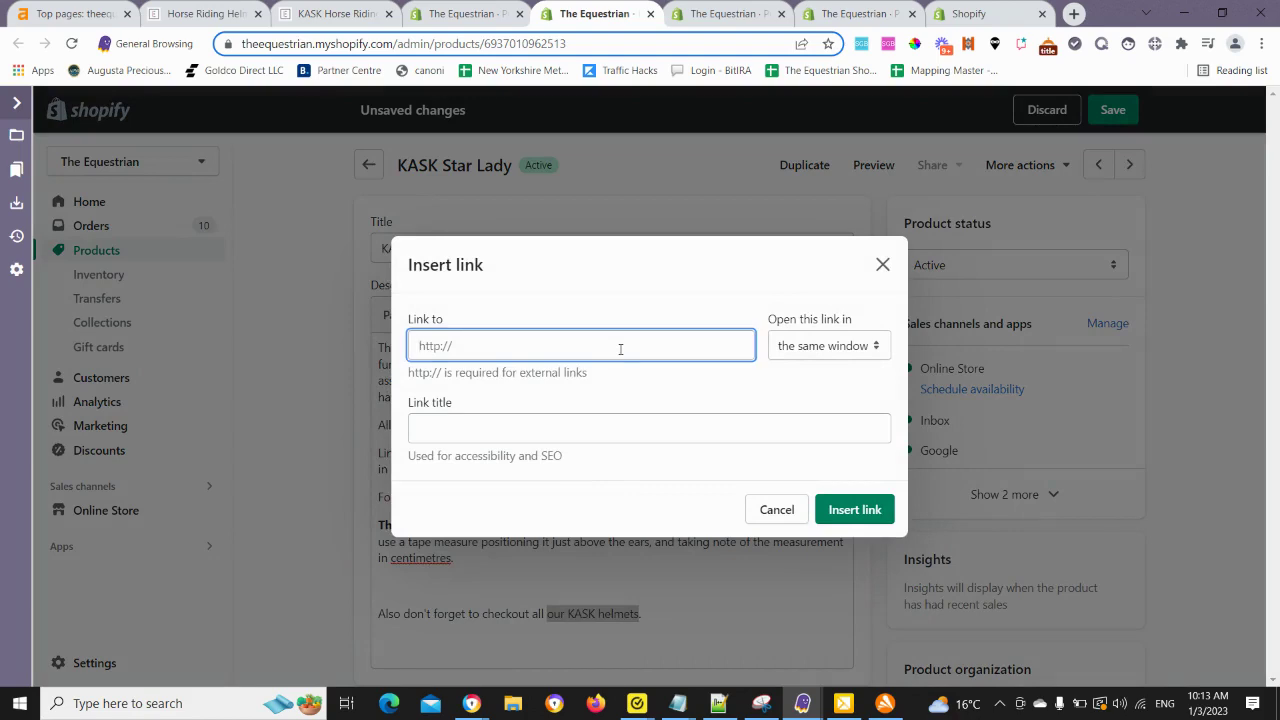
key(ctrl+v)
click(846, 512)
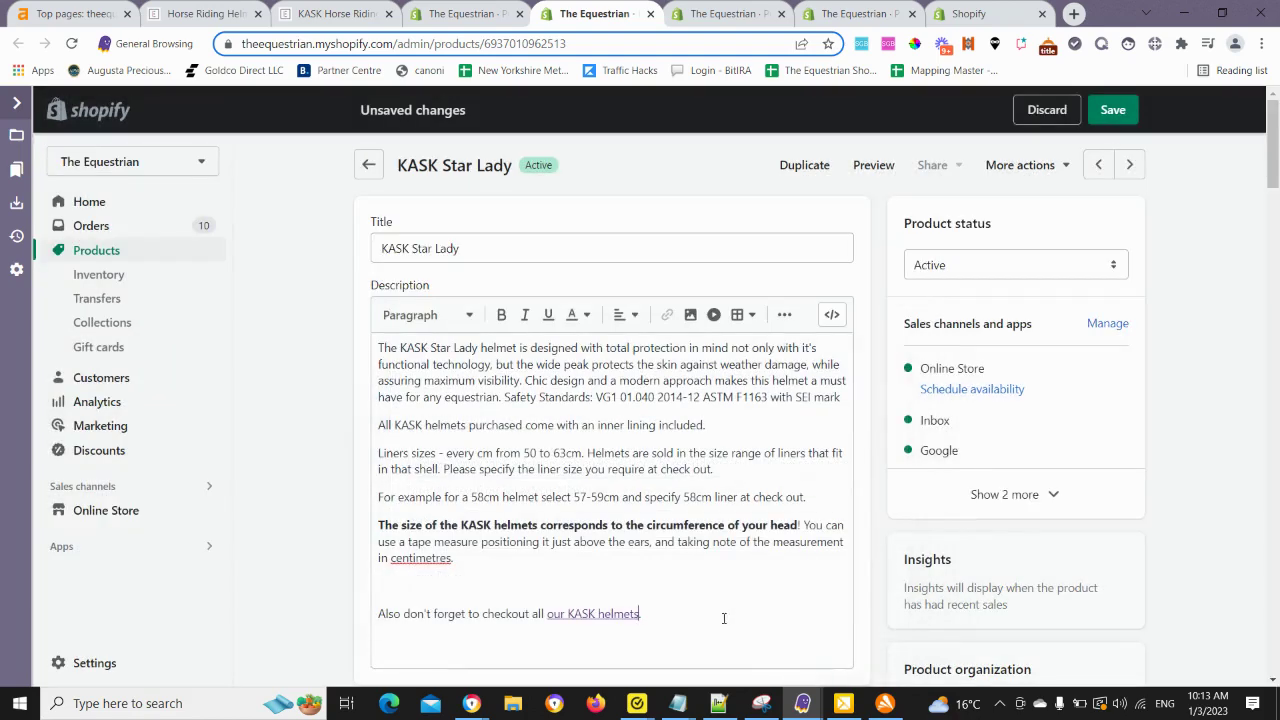
text(.)
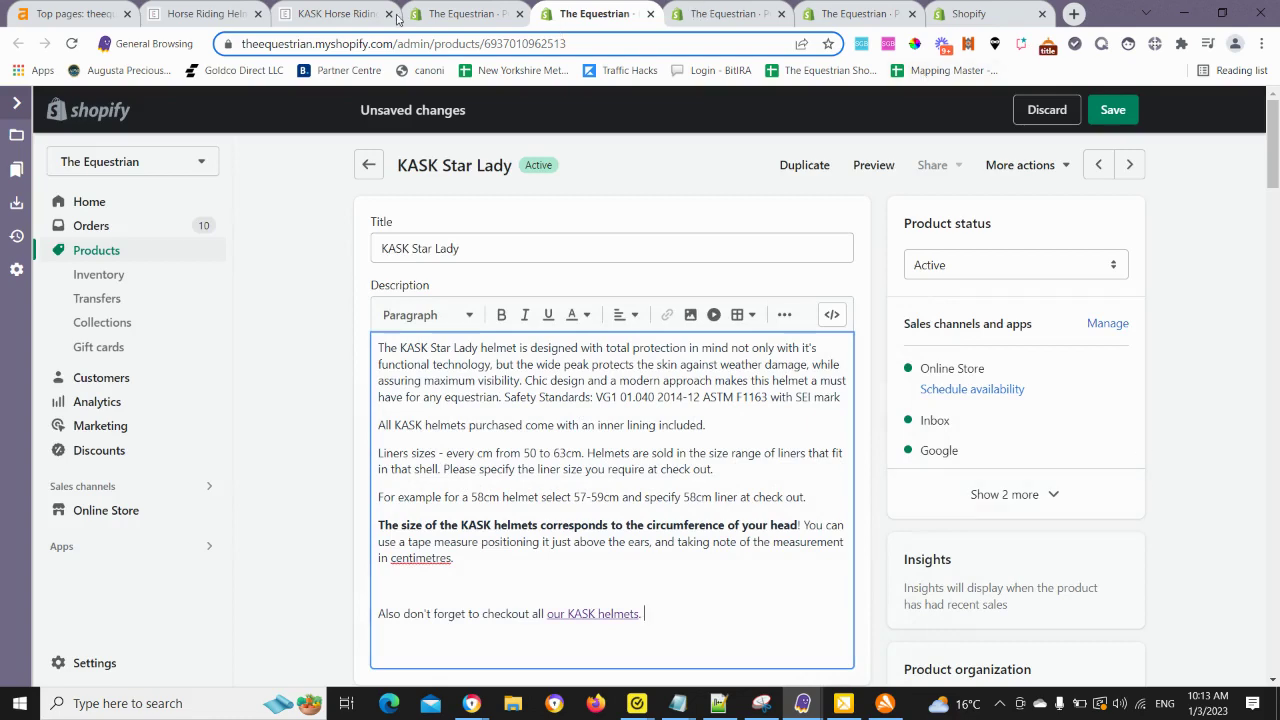
Copy the 'kep' brand filter link from the Horse Riding Helmets page and go back to the Star Lady editor.
click(338, 16)
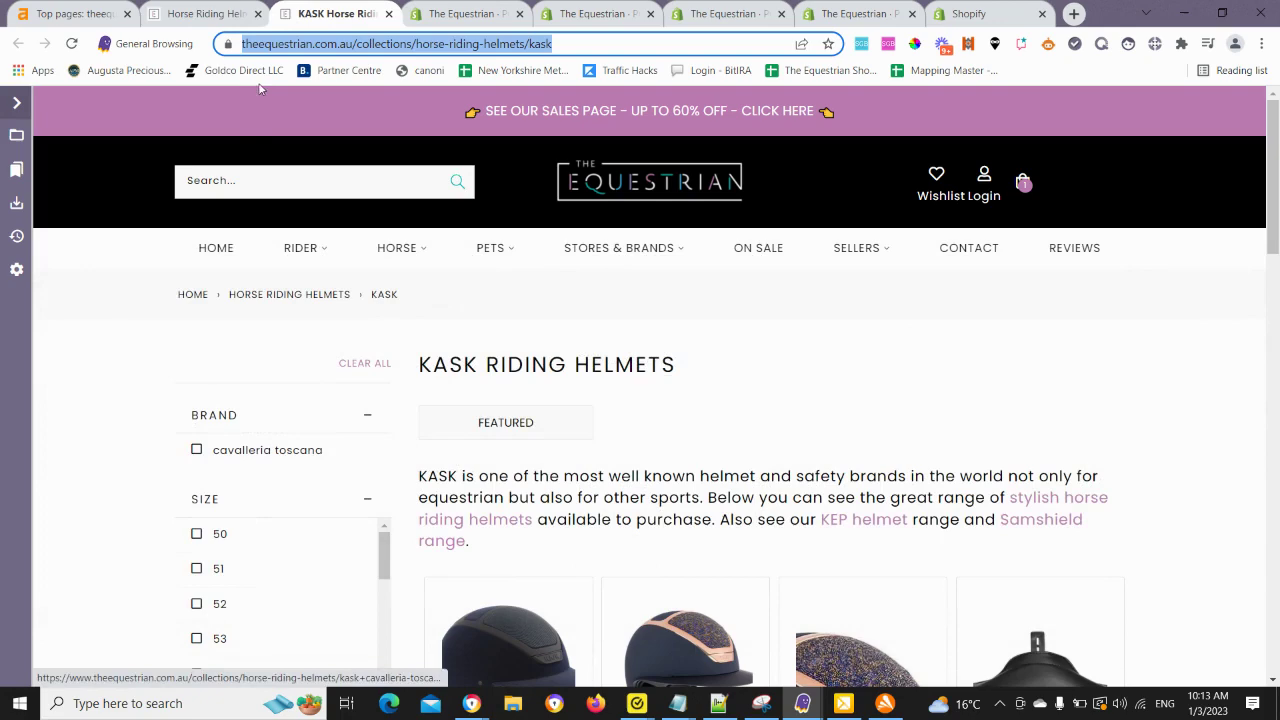
click(206, 10)
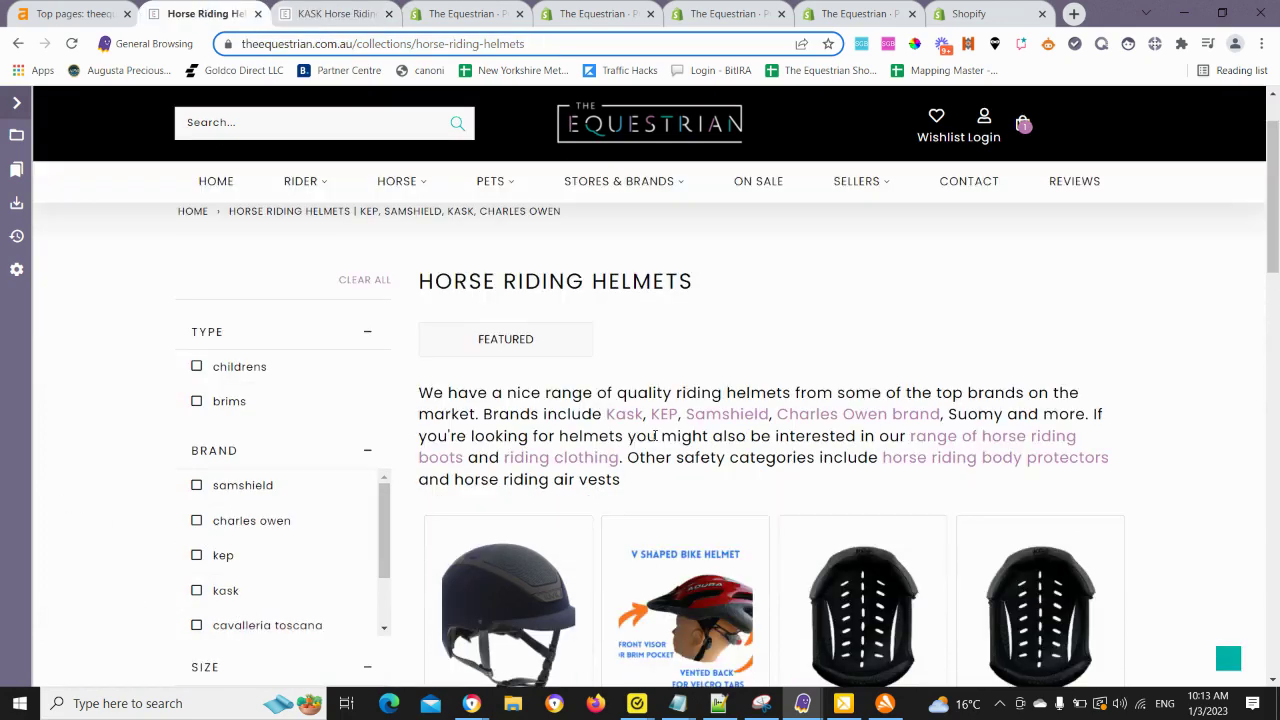
scroll(750, 505, down, 4)
scroll(600, 520, up, 2)
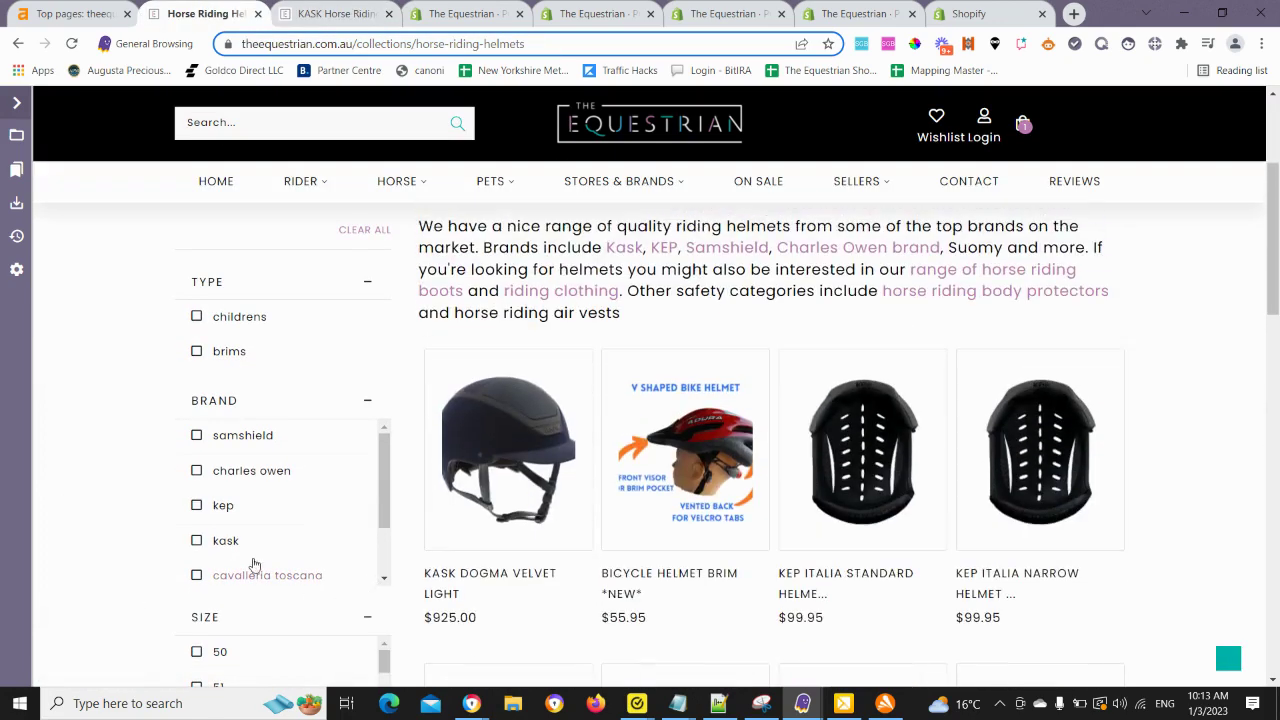
right_click(223, 505)
click(290, 437)
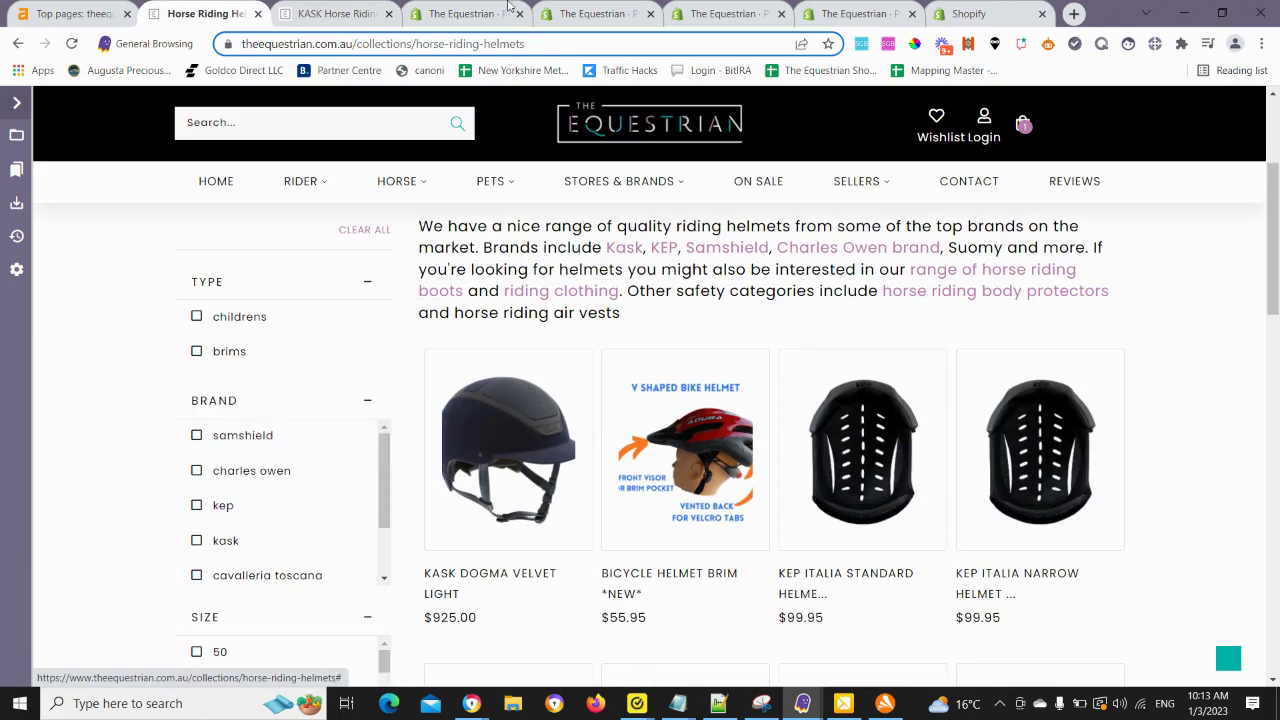
click(481, 17)
click(578, 12)
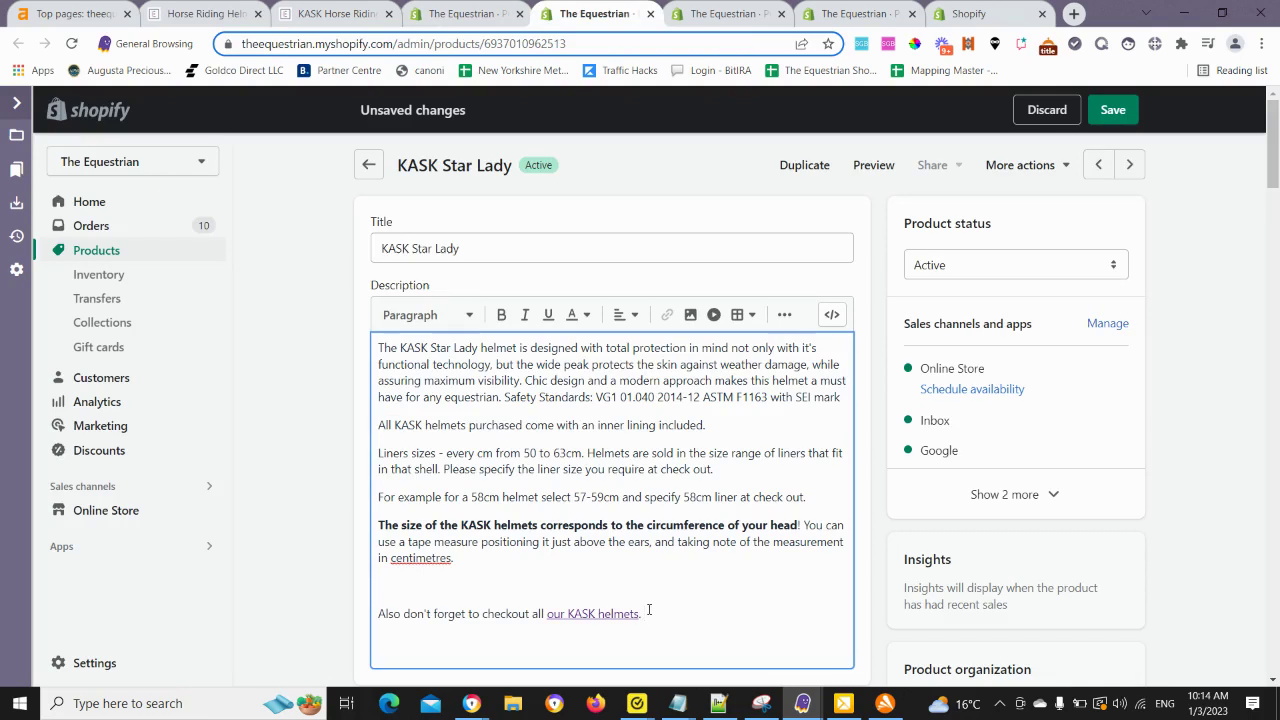
Append 'and KEP helmet collection.' and link 'KEP helmet collection' to the pasted collection URL.
key(BackSpace)
text(and KEP helem)
text(t collection.)
drag(666, 614, 765, 614)
click(667, 314)
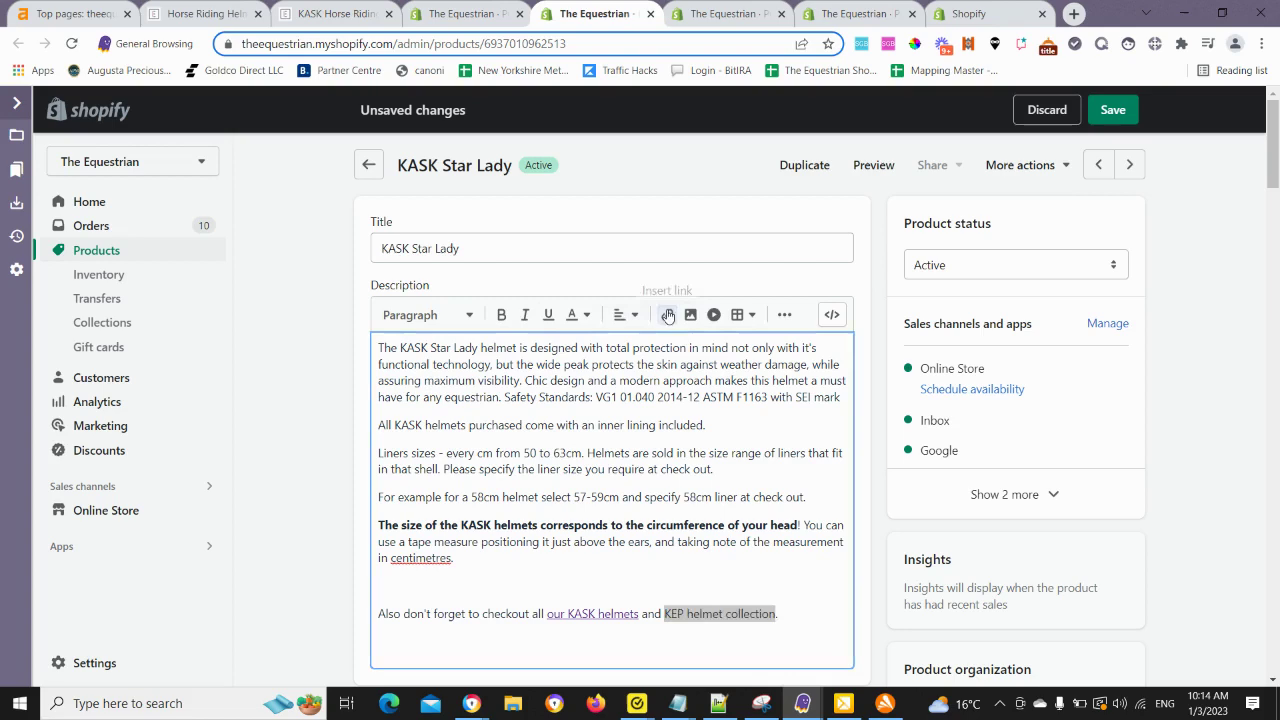
key(ctrl+v)
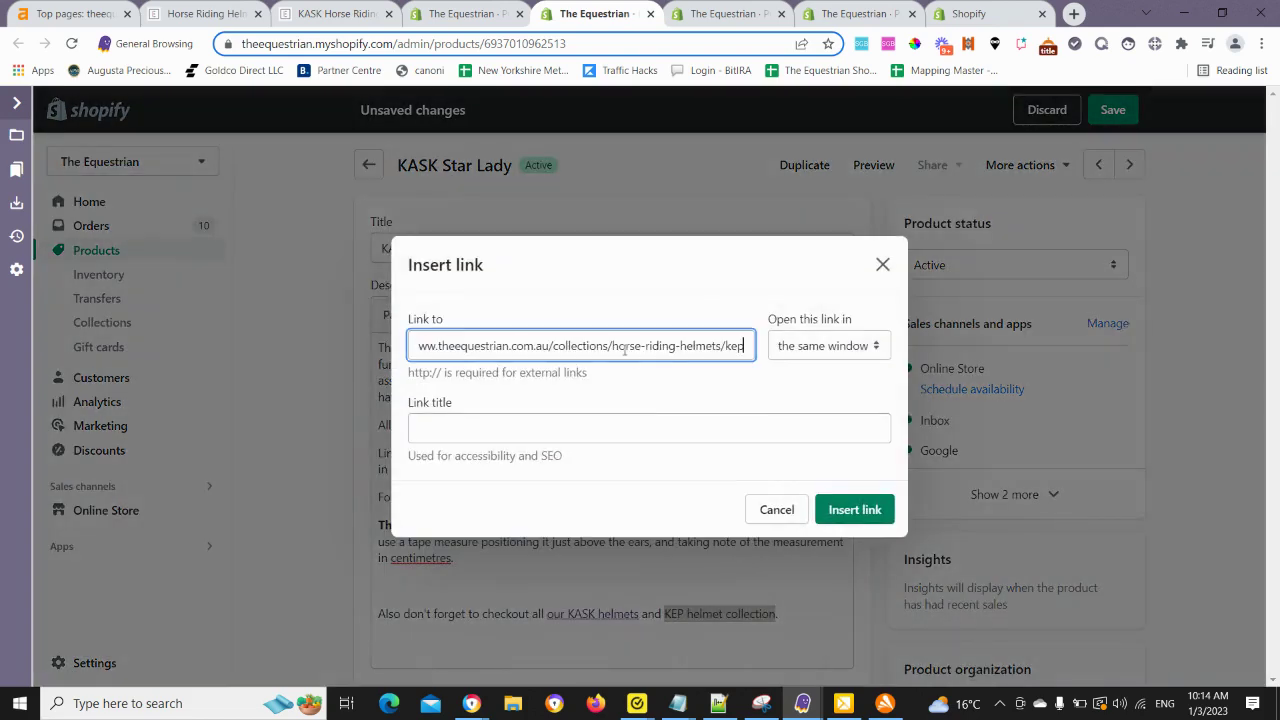
click(858, 510)
Add the line 'Other KASK helmets you may be interested in:' and start a bulleted list below it.
click(806, 613)
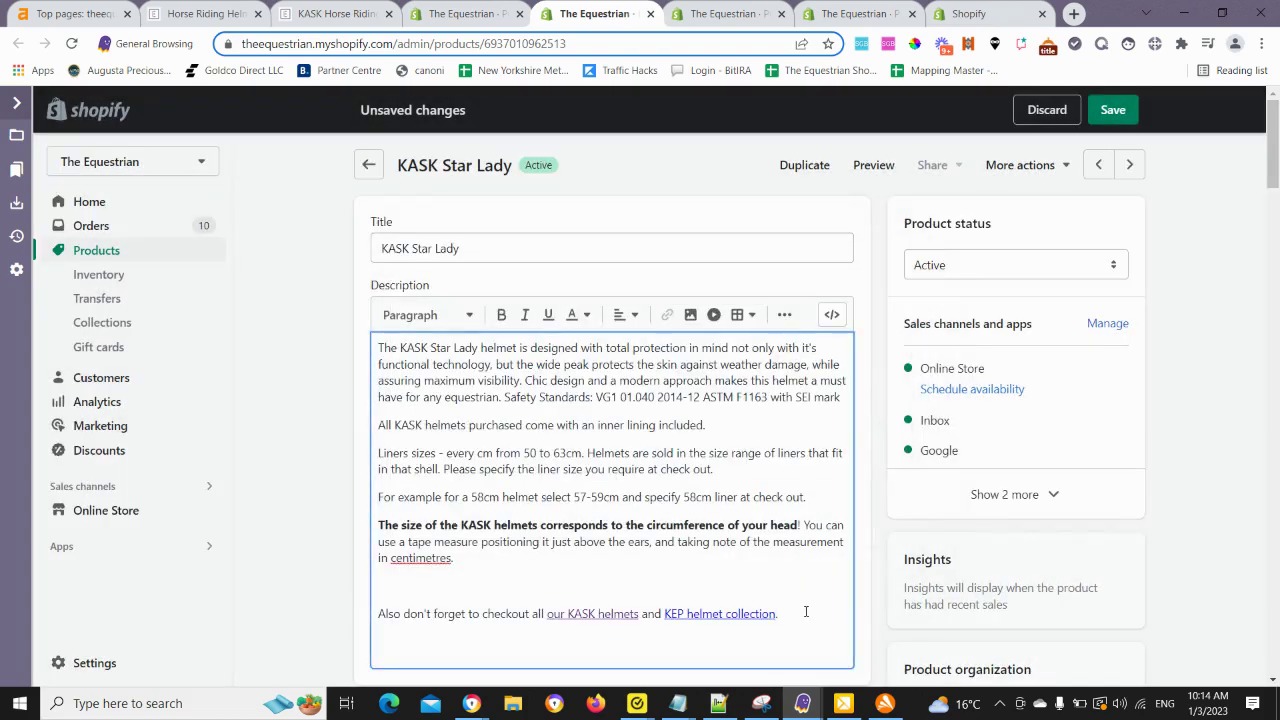
key(Return)
key(Return)
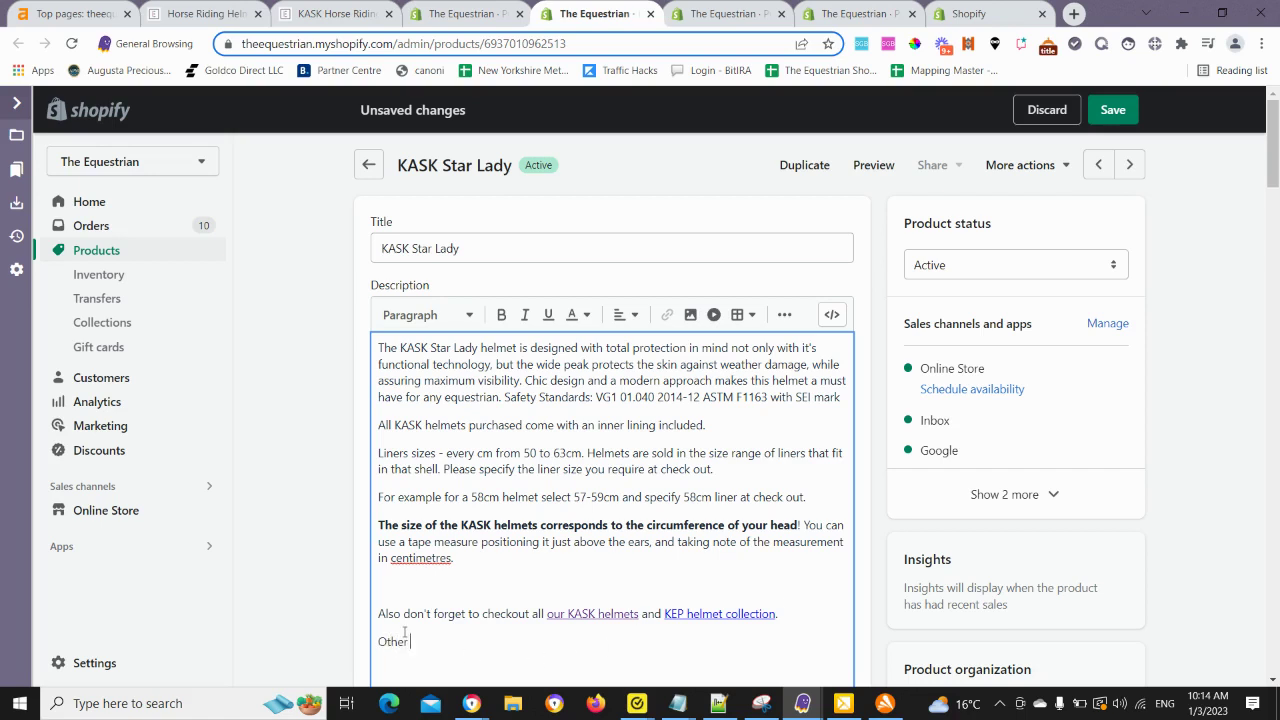
text(Other KASK helmets)
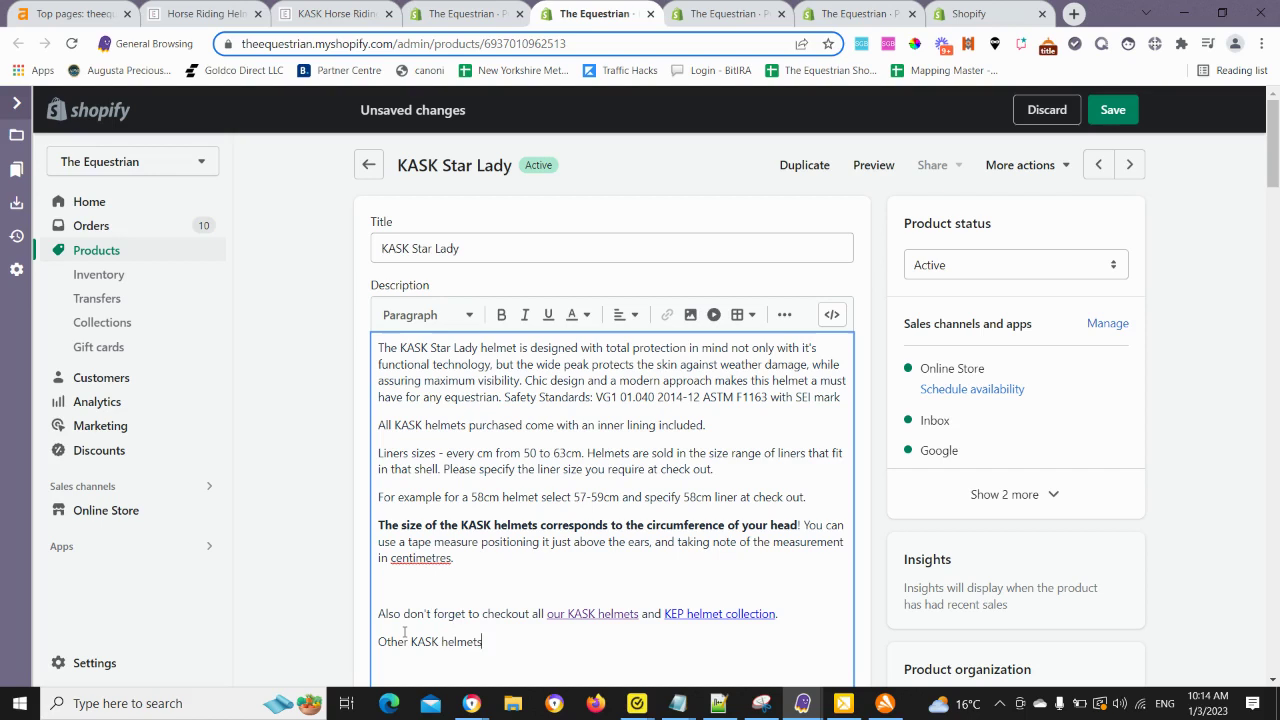
text( you may be interested in:)
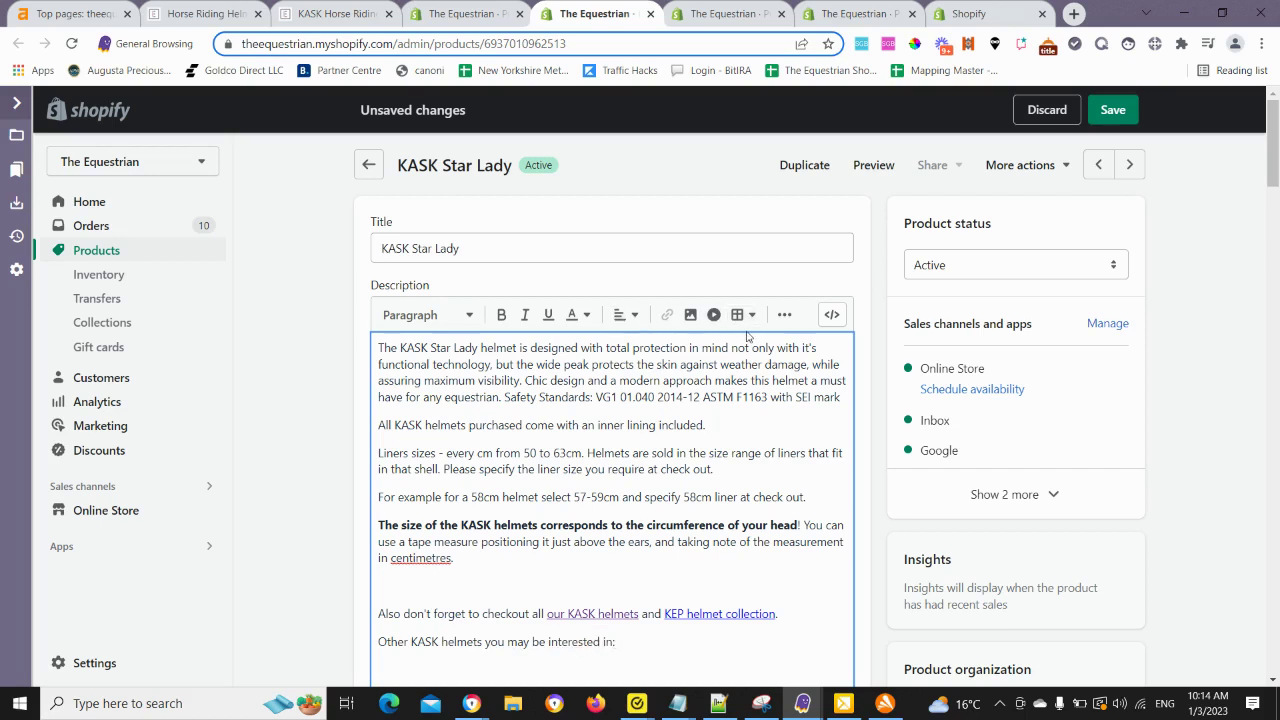
click(784, 314)
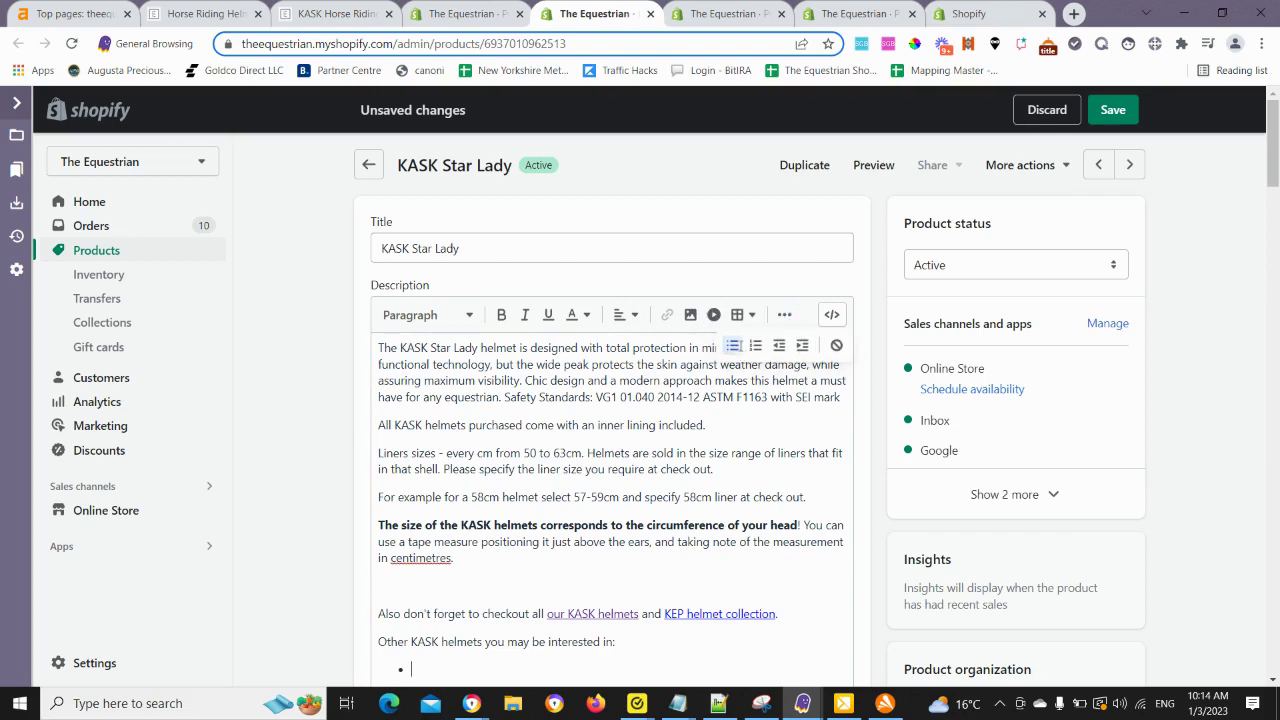
click(735, 346)
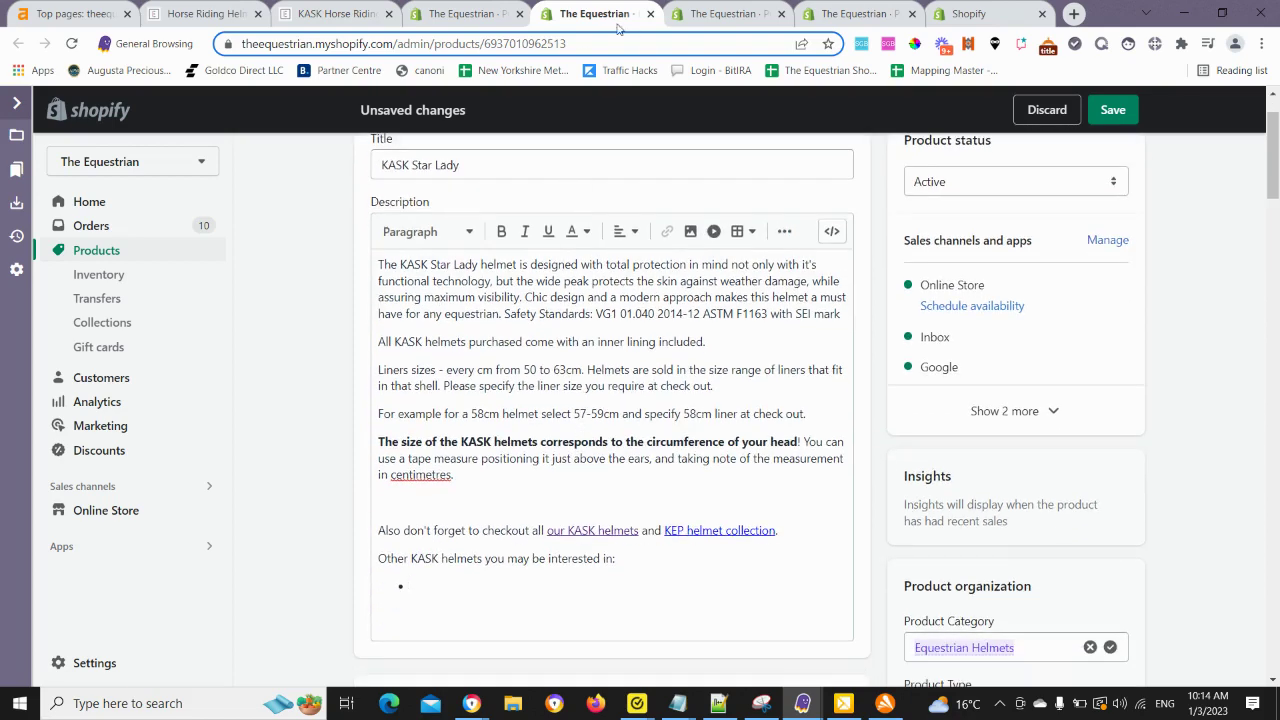
click(334, 14)
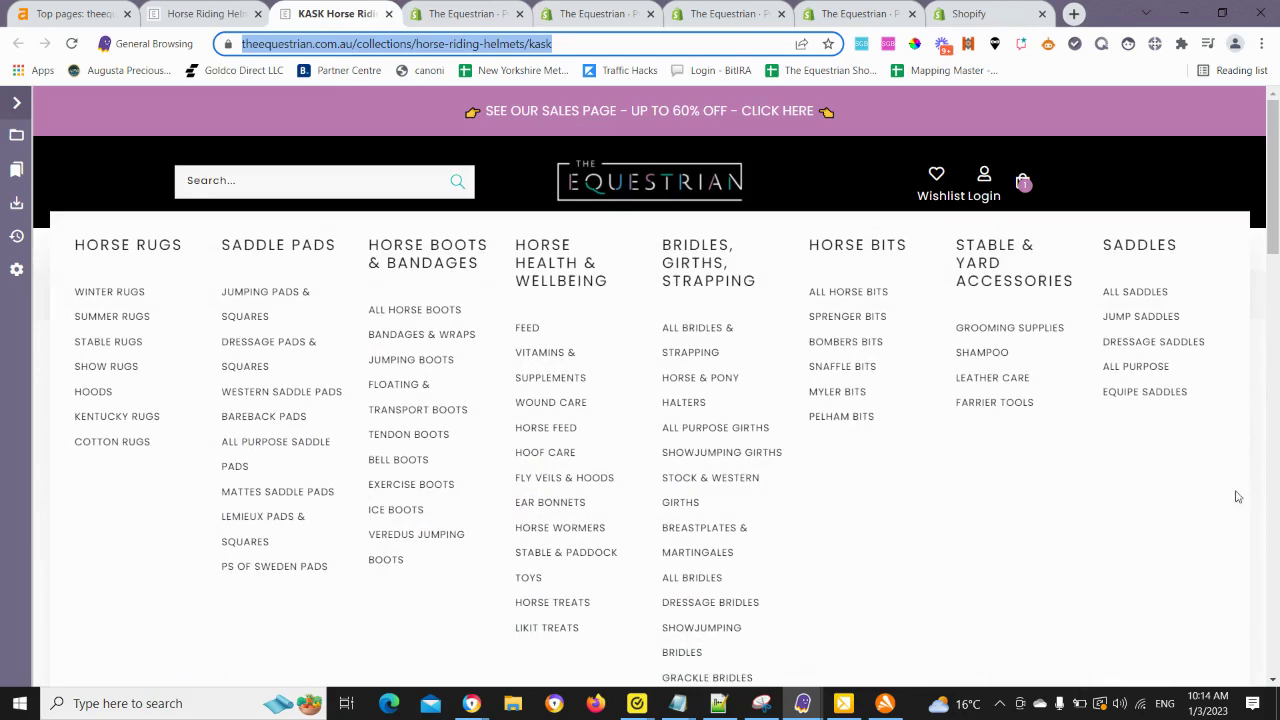
Copy the KASK DOGMA VELVET LIGHT product link from the storefront and paste it into the bullet.
scroll(1272, 367, down, 4)
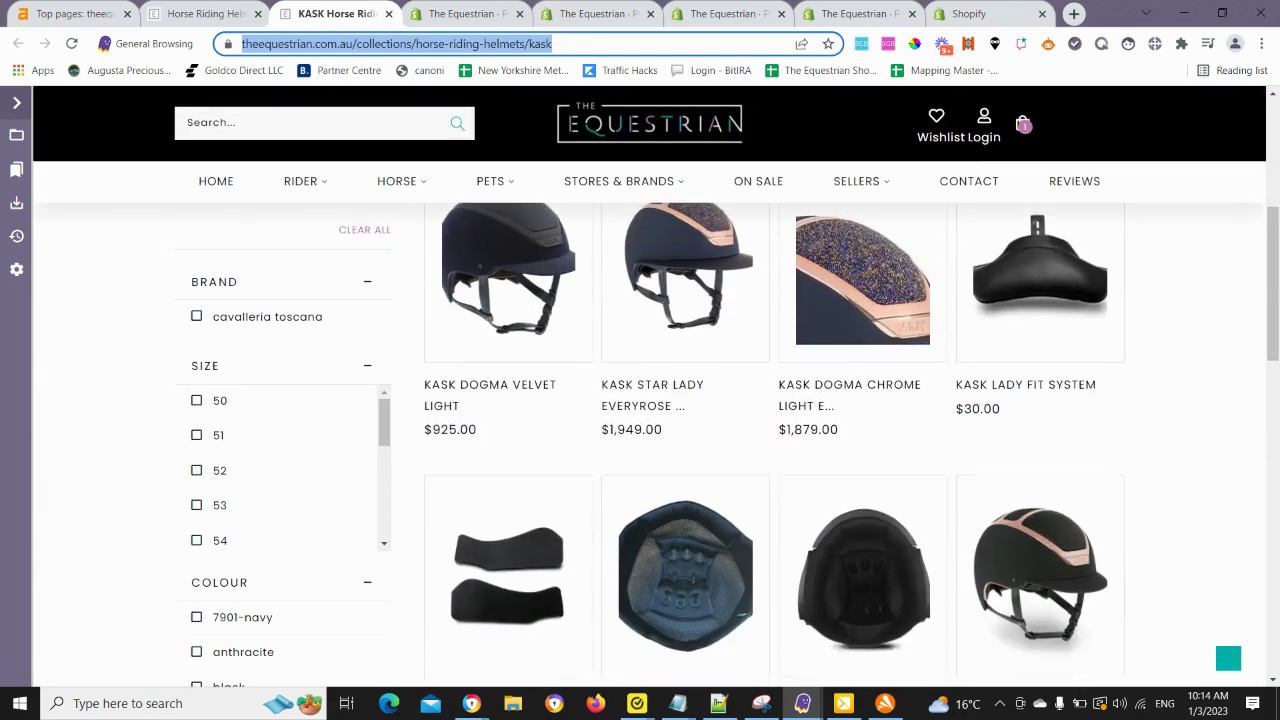
scroll(1190, 482, up, 1)
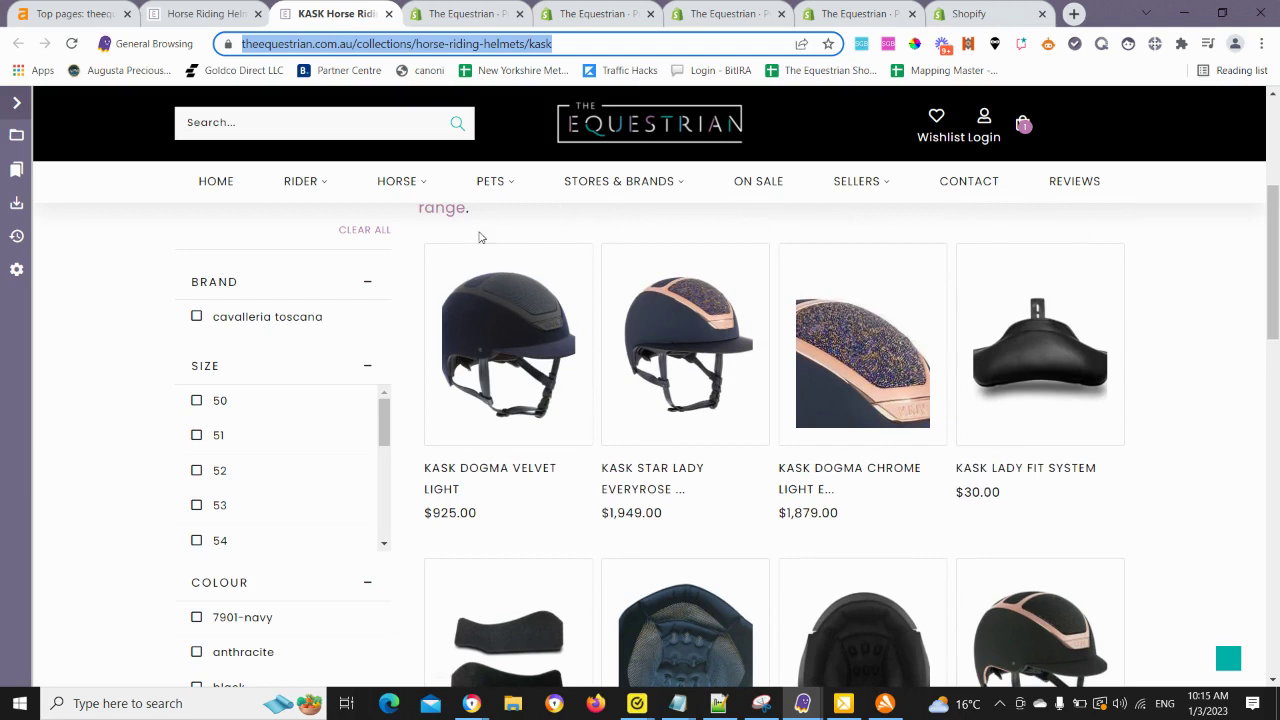
scroll(455, 440, down, 1)
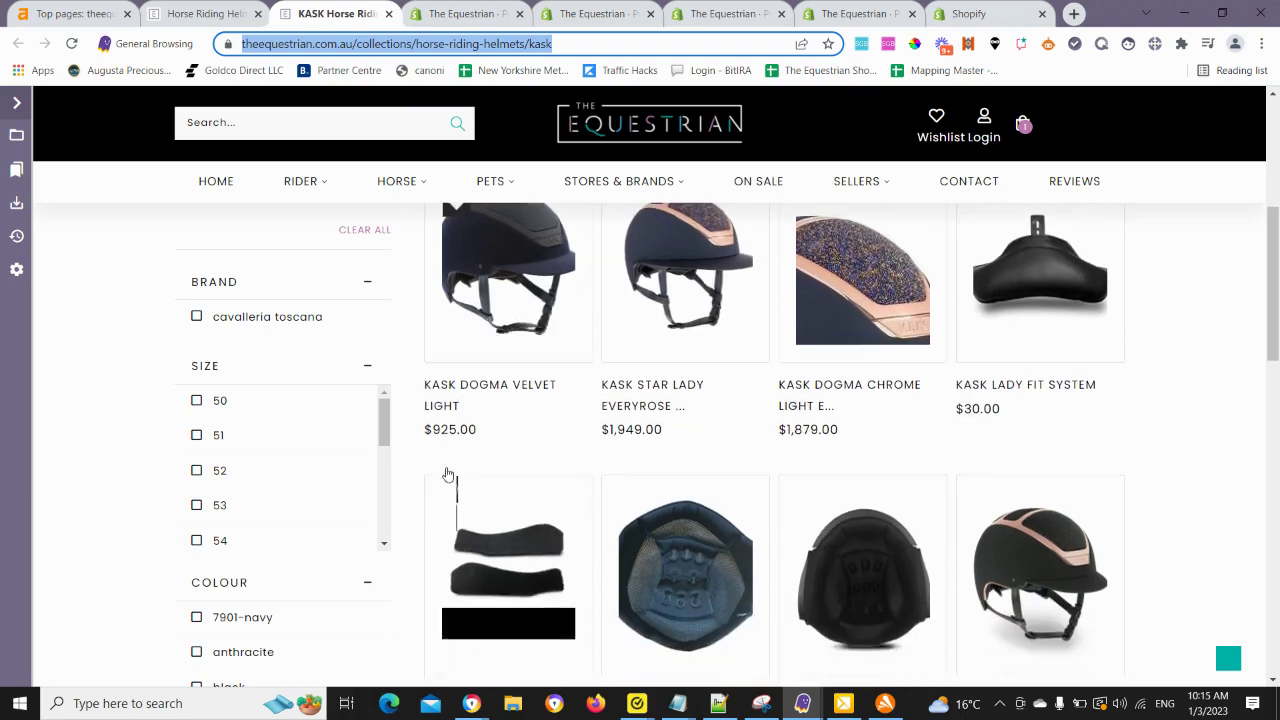
right_click(440, 396)
click(485, 530)
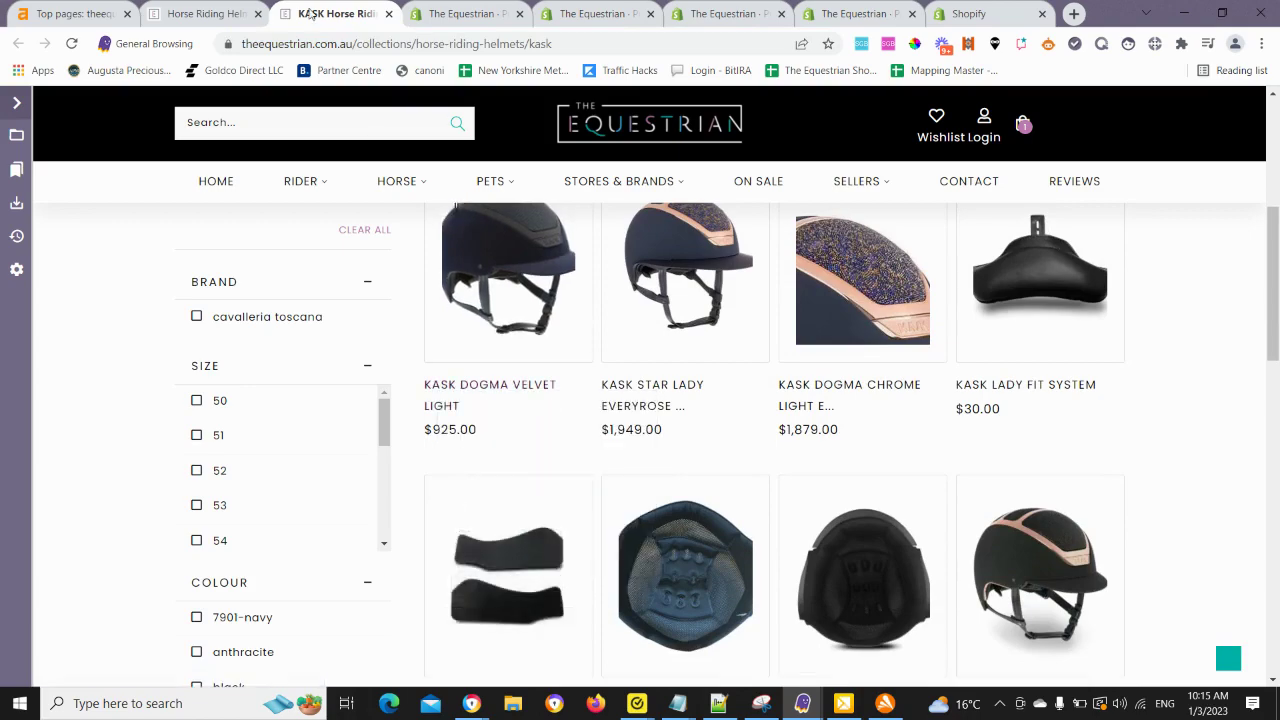
scroll(822, 422, down, 10)
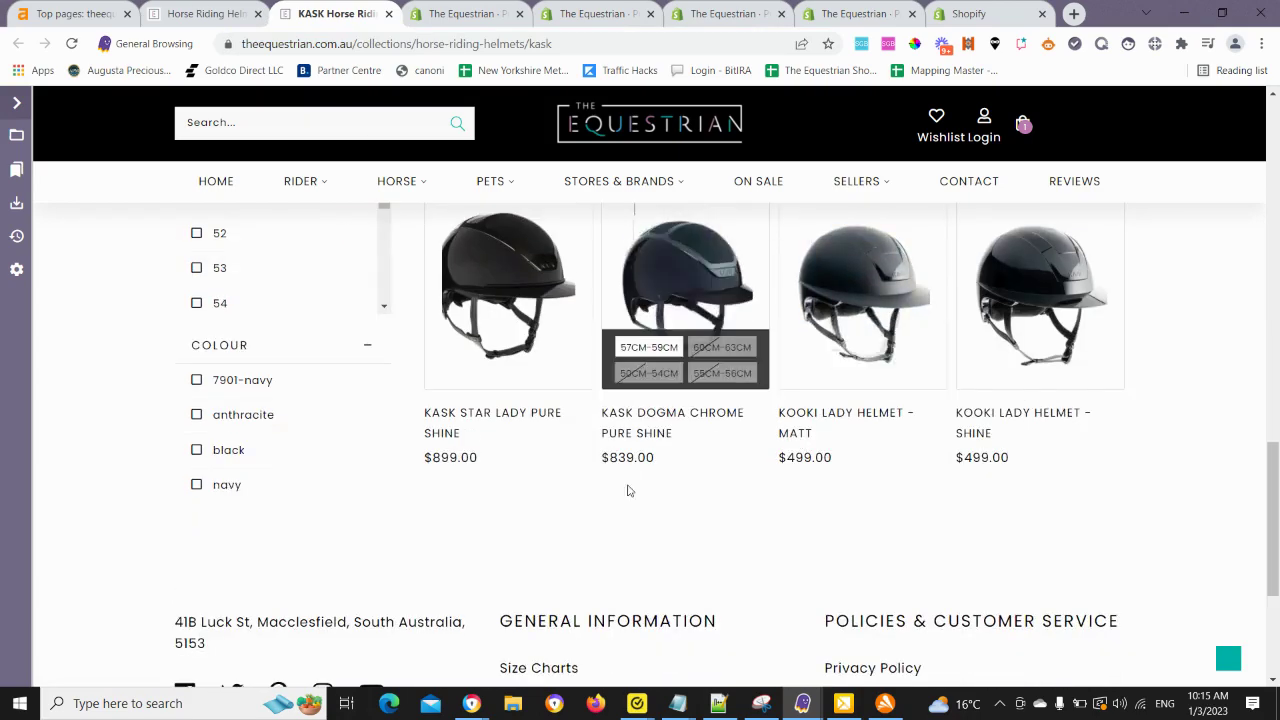
scroll(700, 450, up, 4)
click(203, 12)
click(595, 13)
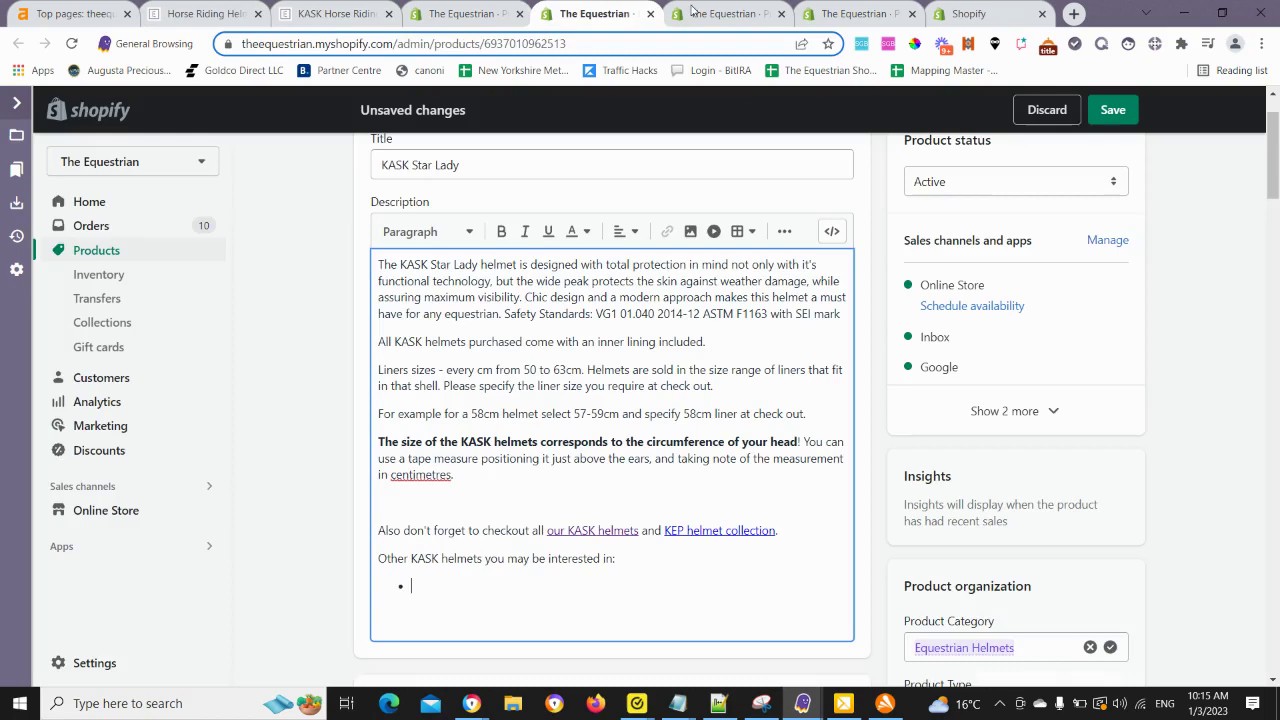
key(ctrl+v)
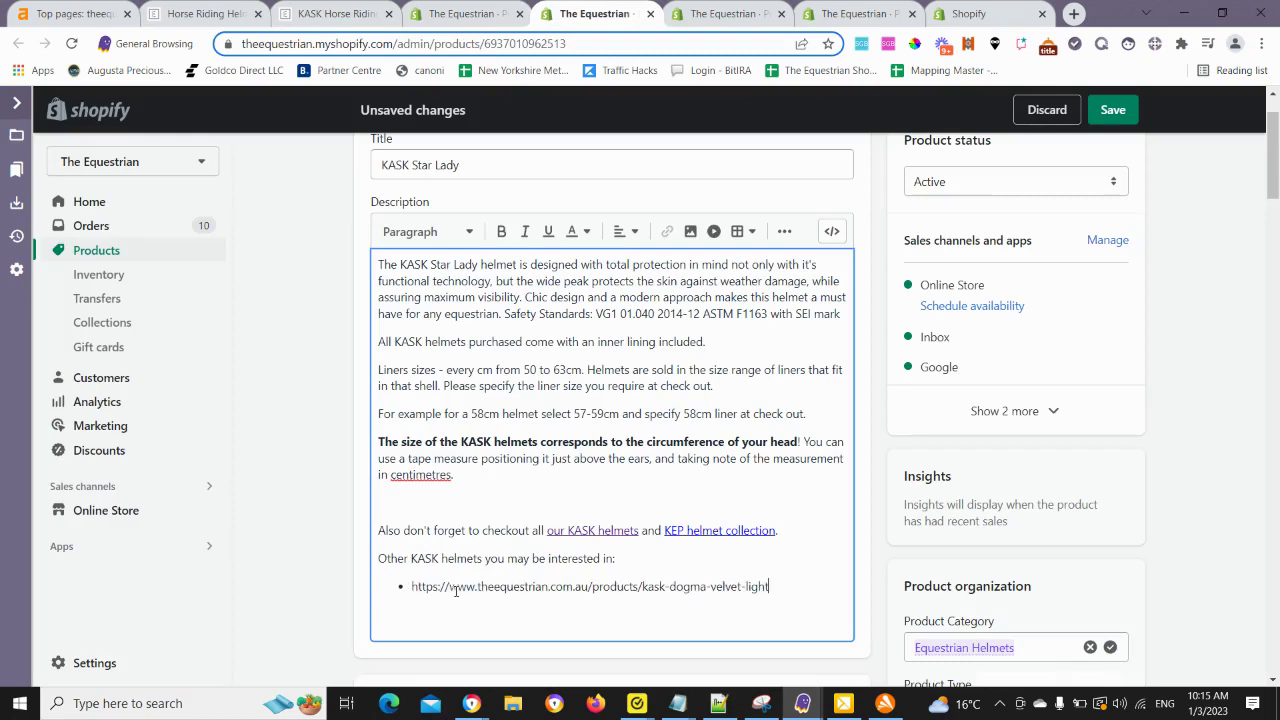
Replace the pasted address with the linked 'KASK DOGMA VELVET LIGHT' title and start a new bullet.
click(340, 13)
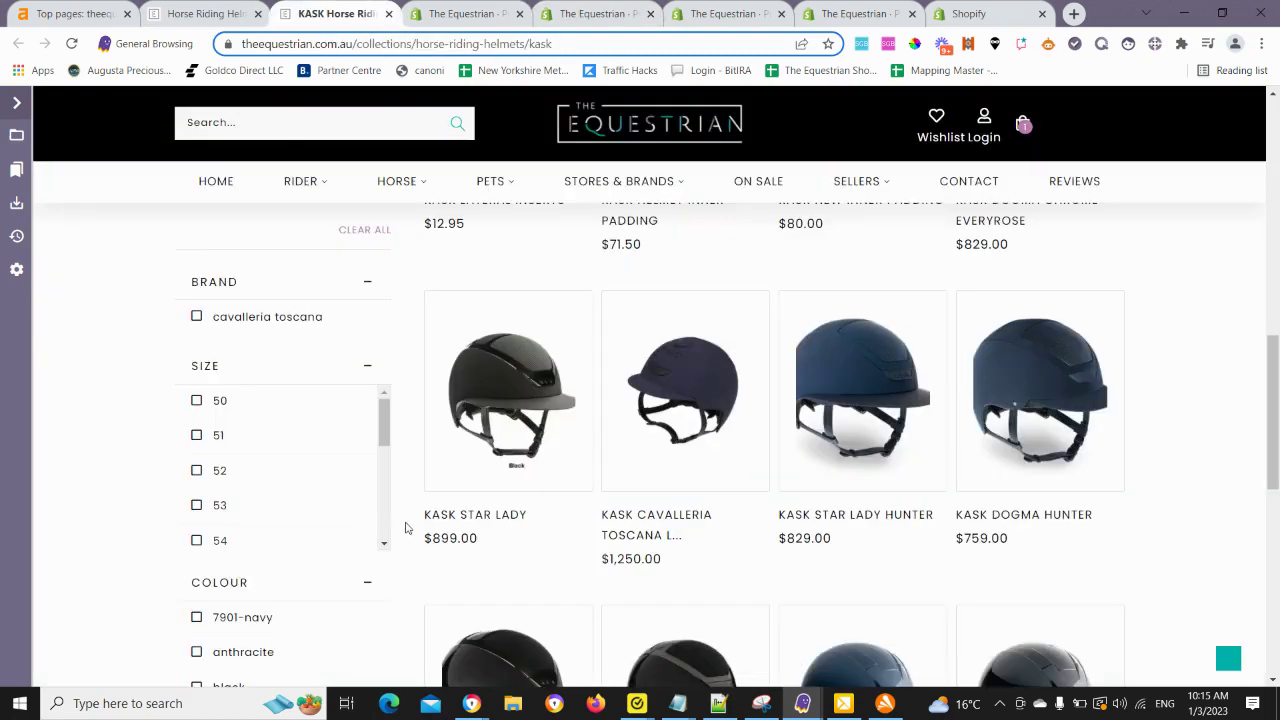
drag(417, 525, 466, 515)
scroll(430, 423, up, 5)
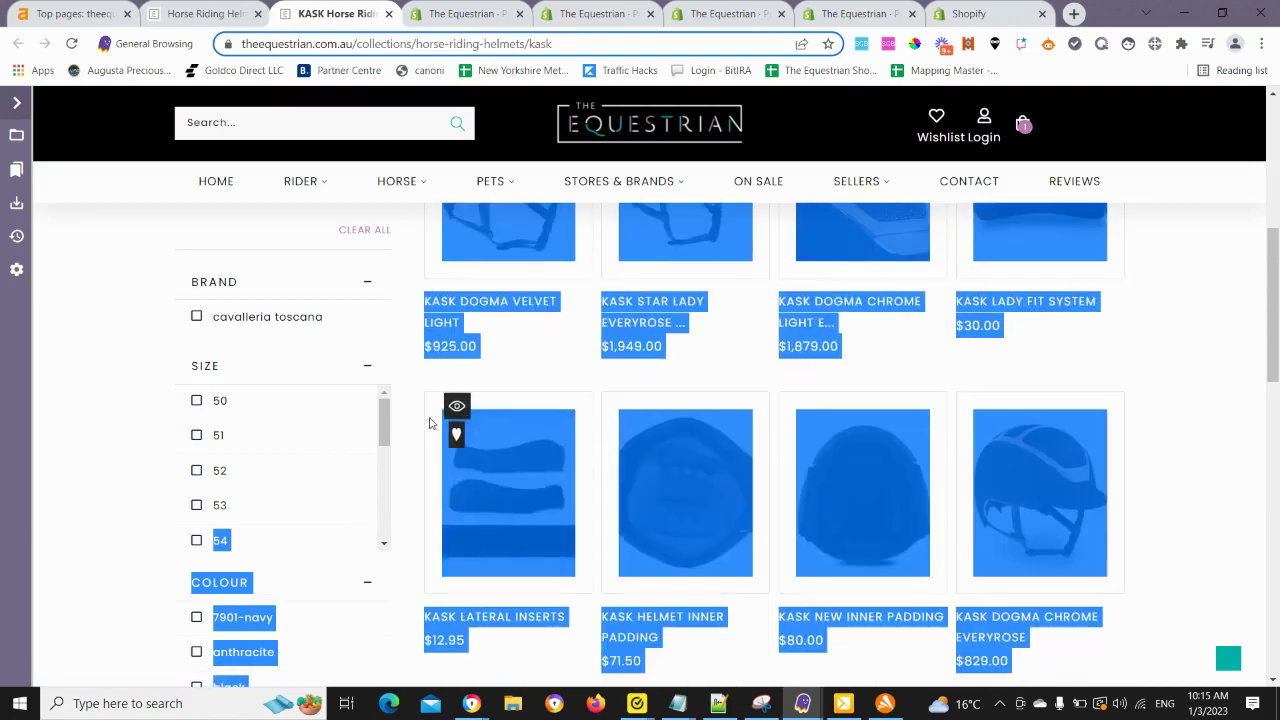
click(413, 469)
scroll(413, 469, up, 2)
drag(415, 530, 424, 550)
click(460, 580)
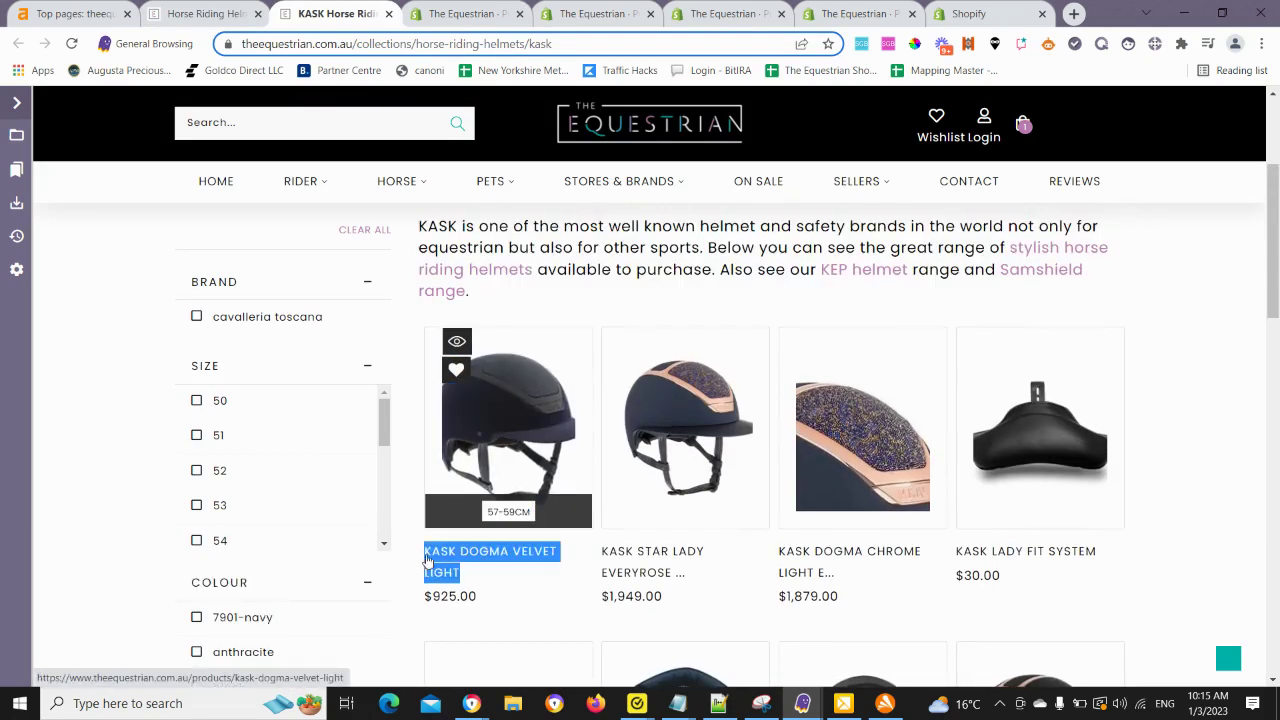
right_click(440, 560)
click(509, 418)
click(222, 18)
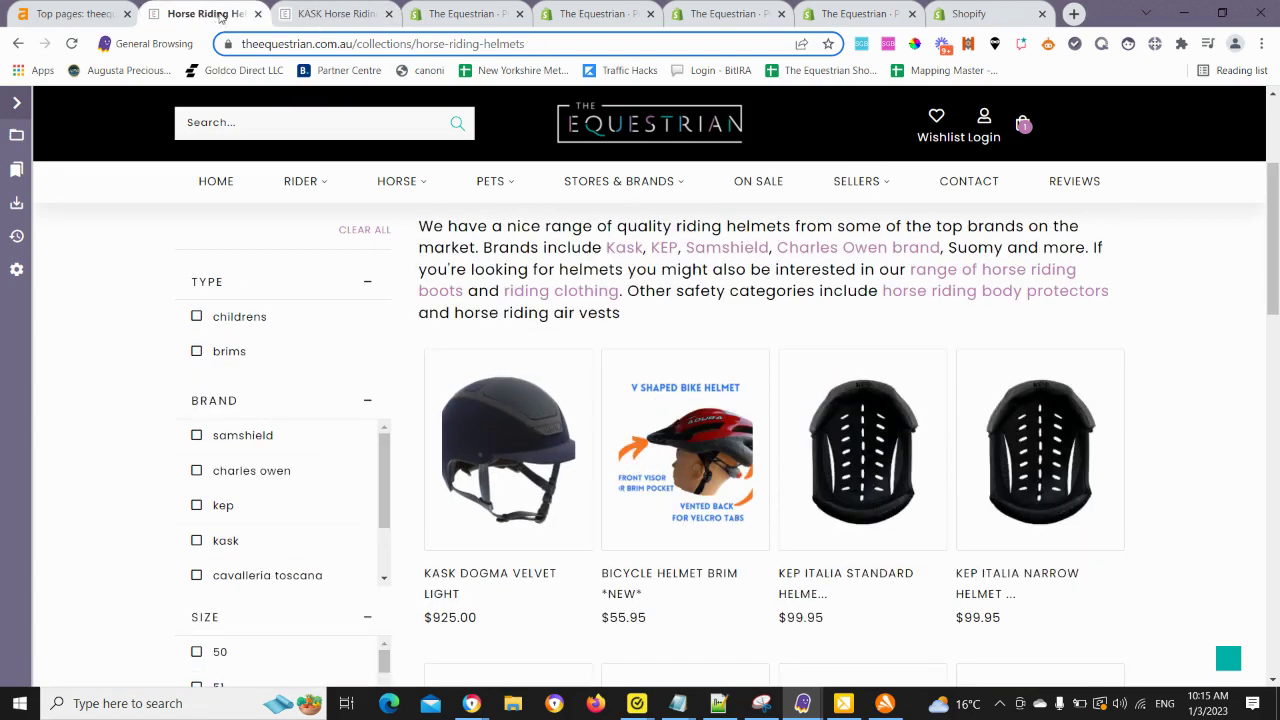
click(559, 22)
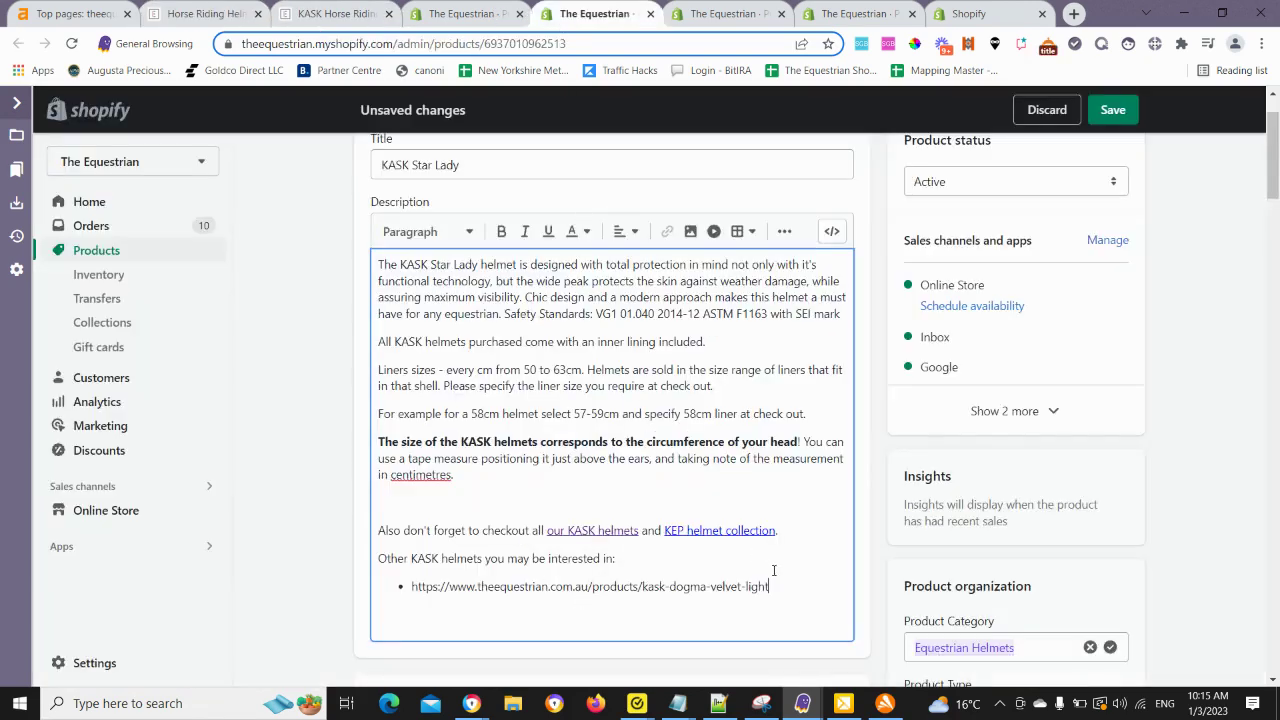
drag(768, 587, 412, 587)
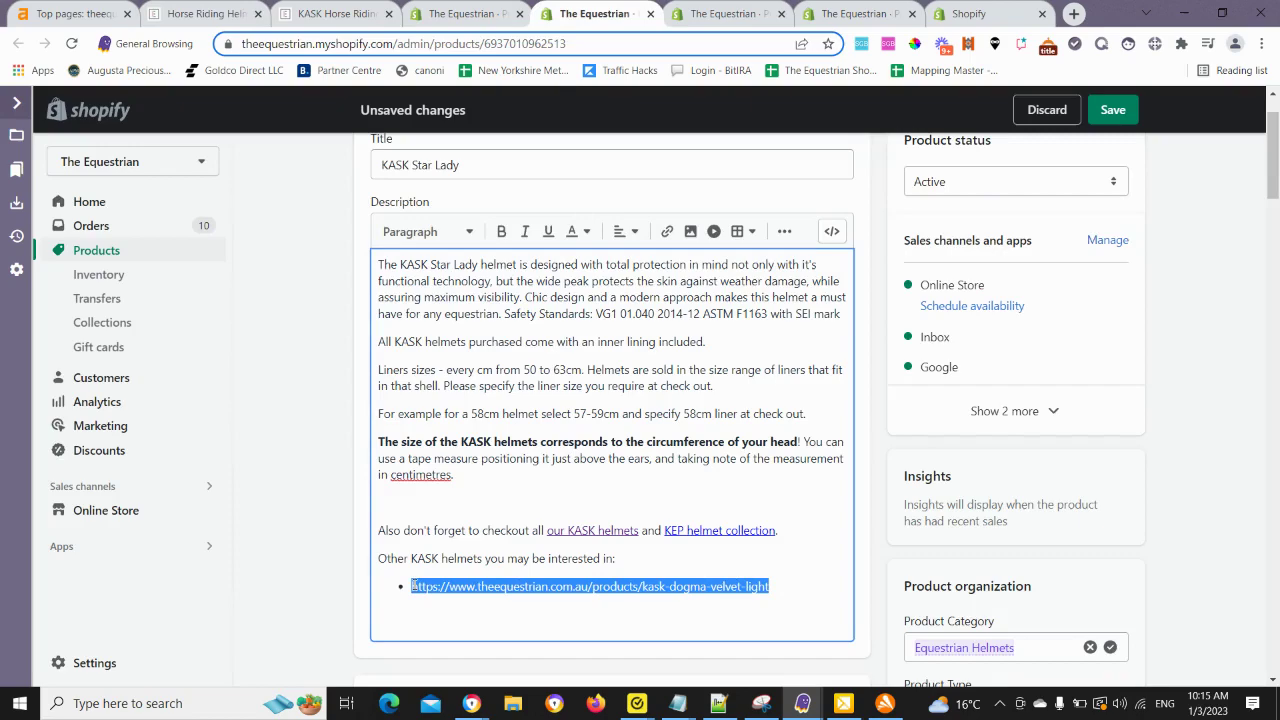
key(ctrl+v)
key(Return)
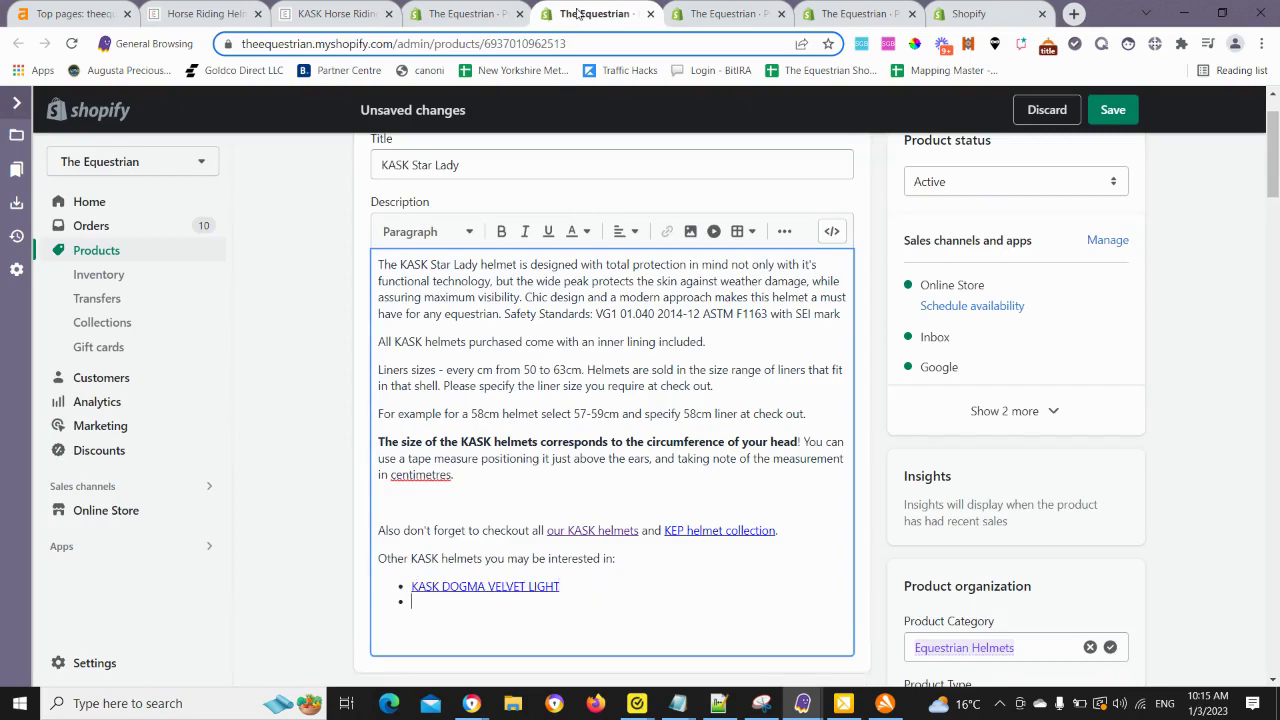
Open the Everyrose product page from the storefront collection and copy its full title.
click(337, 13)
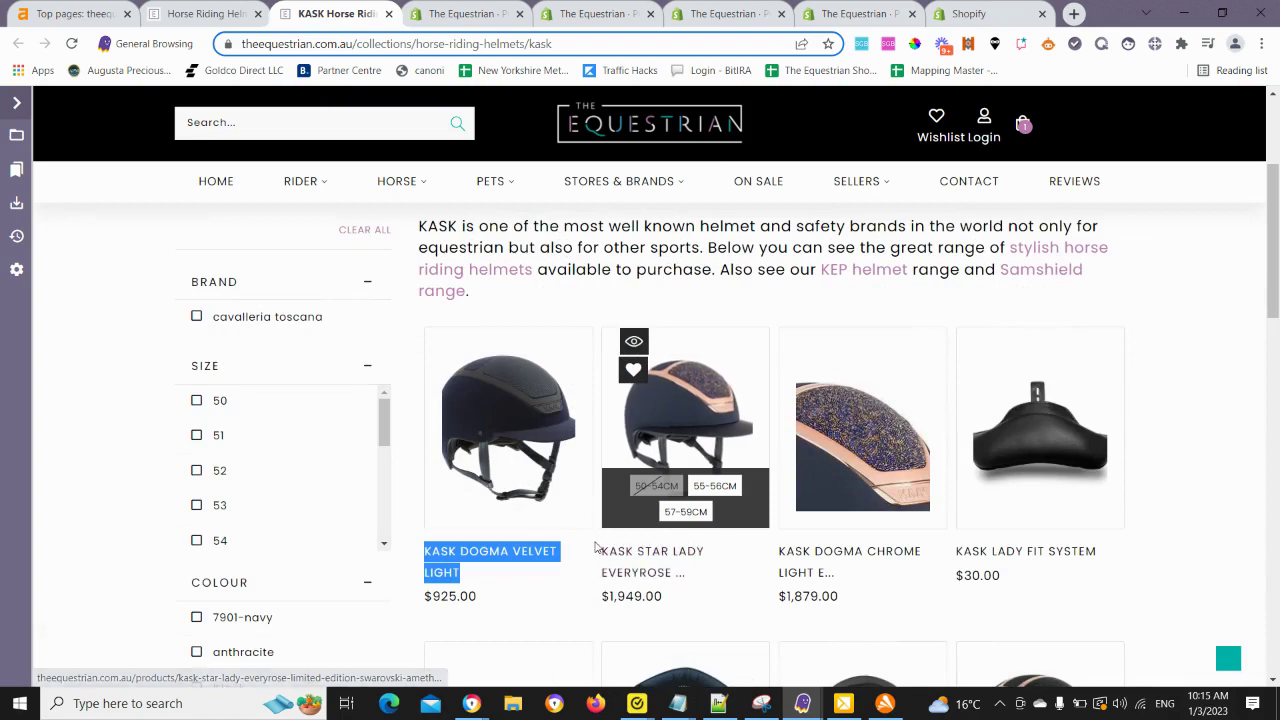
drag(596, 547, 664, 570)
right_click(664, 568)
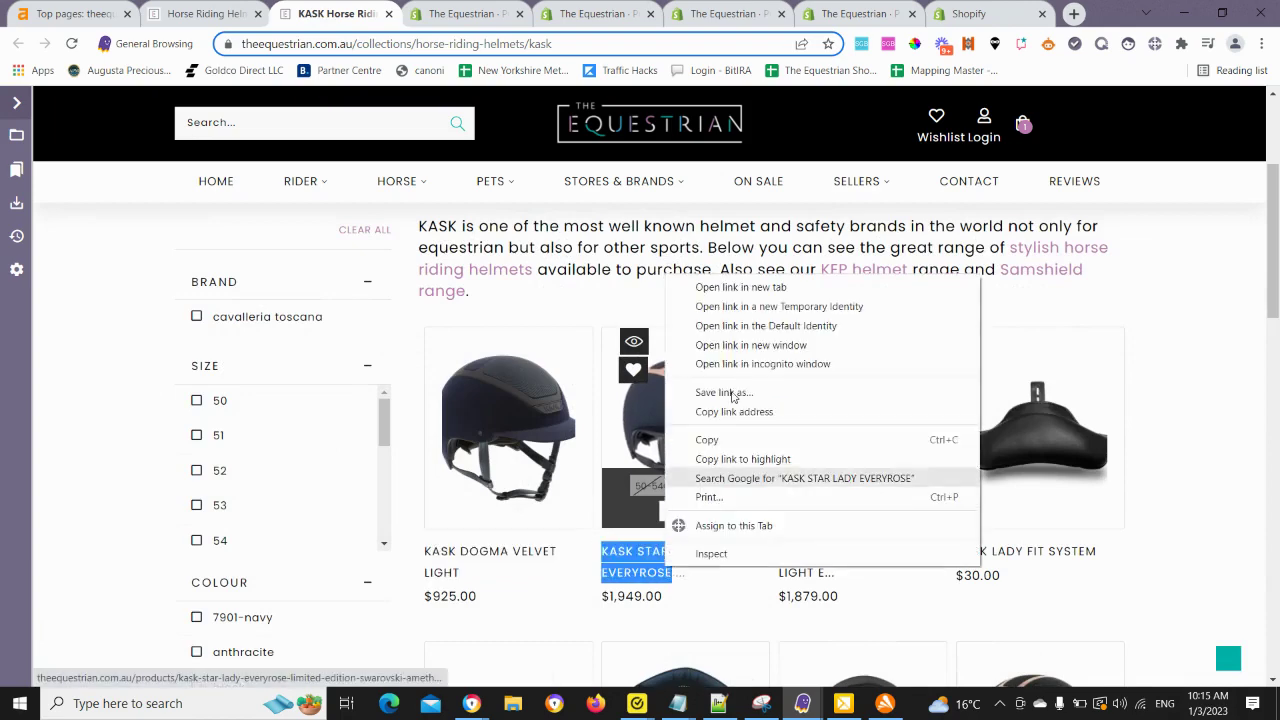
click(740, 287)
scroll(950, 430, down, 2)
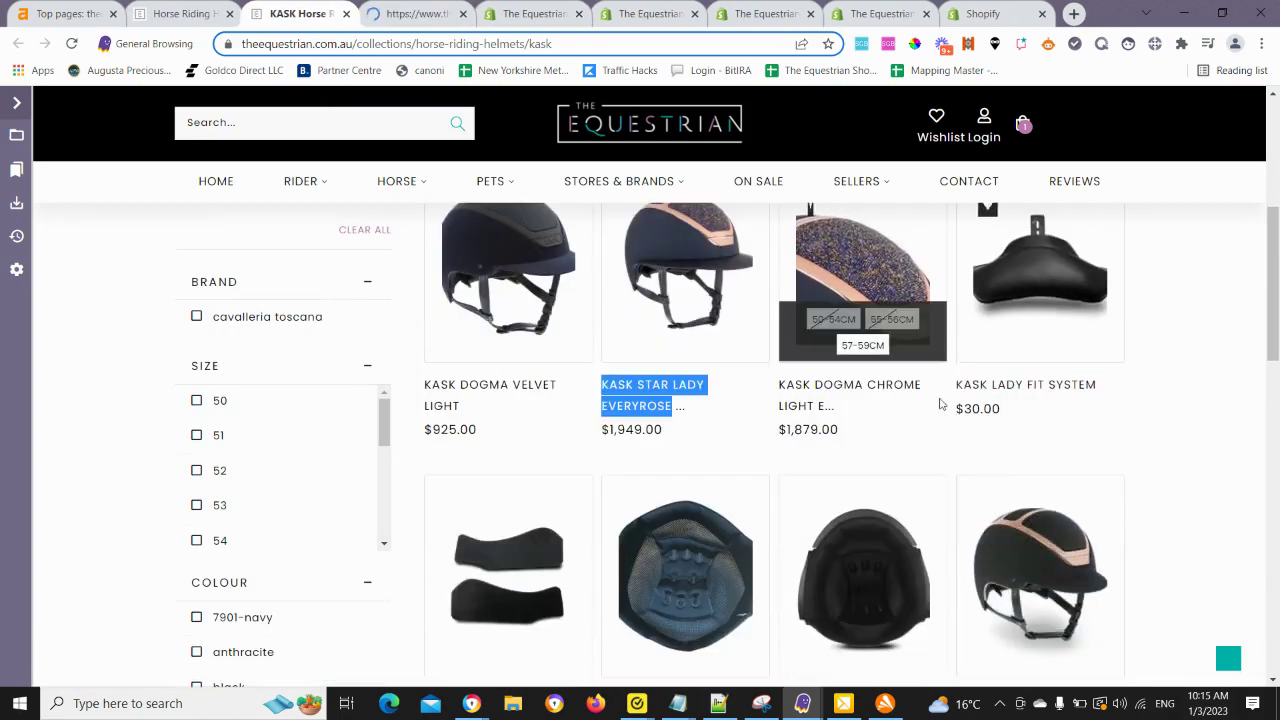
scroll(940, 404, down, 3)
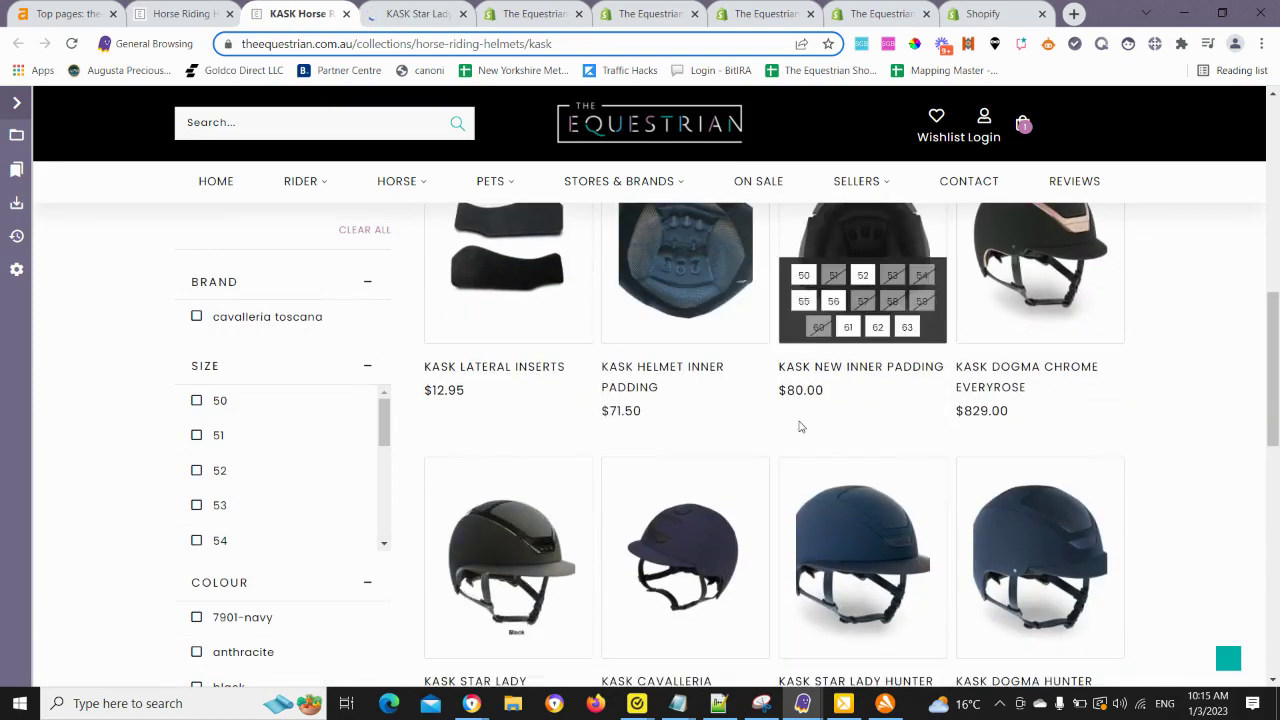
scroll(780, 480, up, 4)
key(ctrl+Tab)
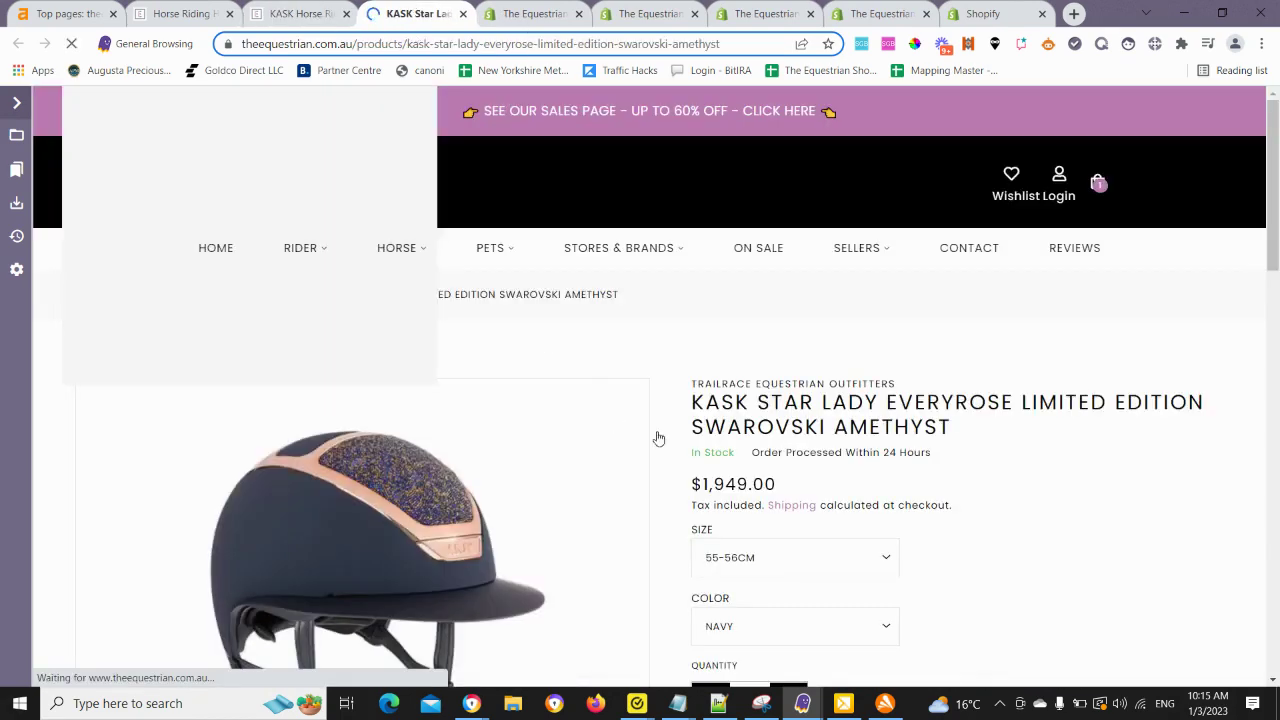
drag(689, 400, 1000, 446)
right_click(913, 445)
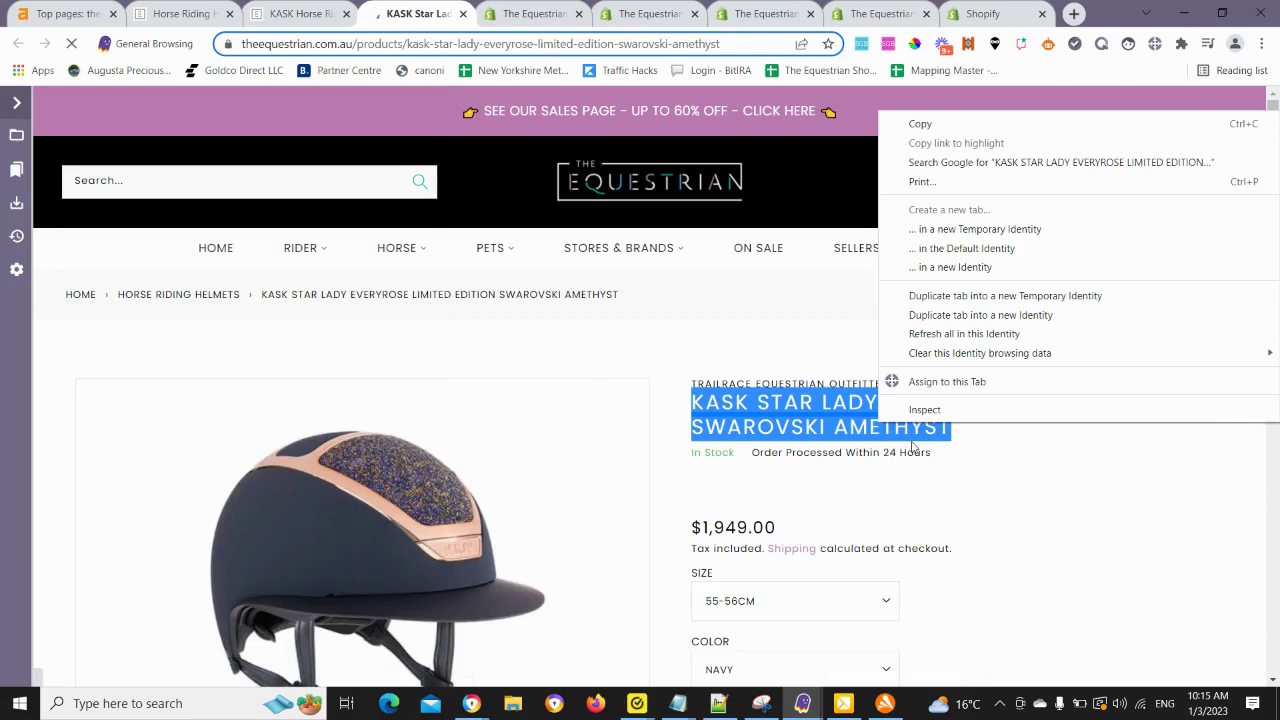
click(922, 124)
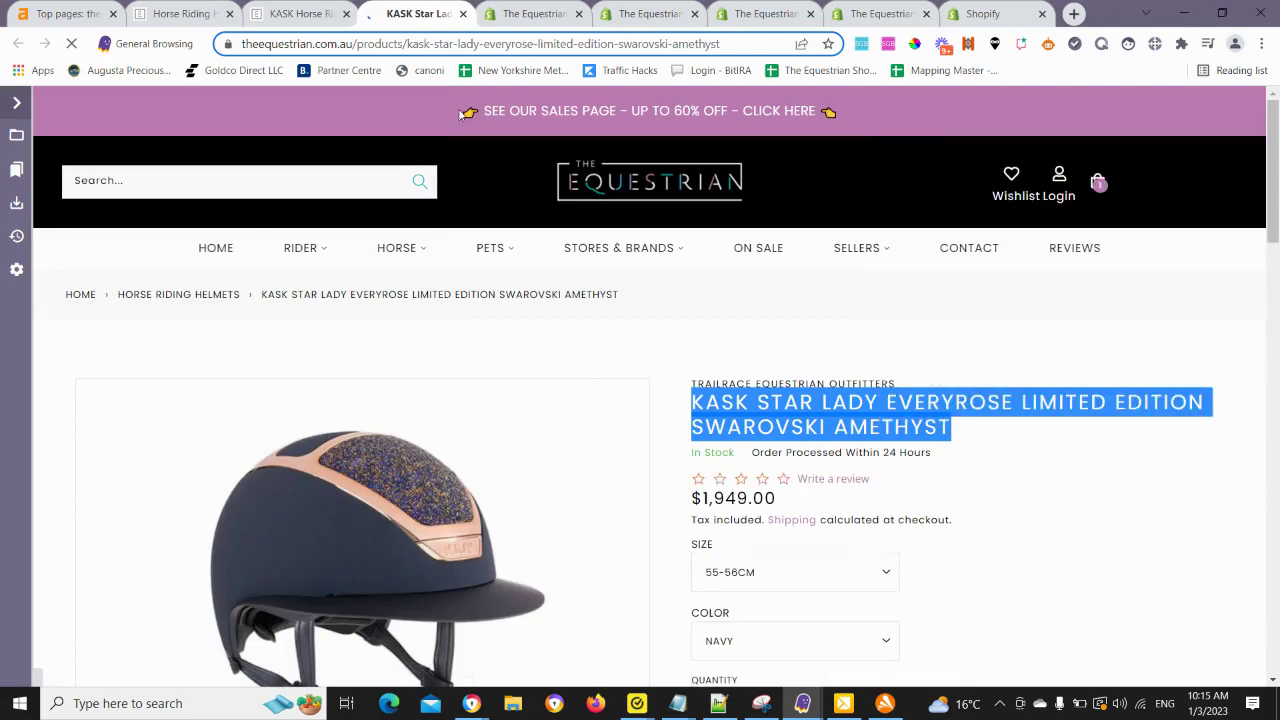
Paste the KASK STAR LADY EVERYROSE title into the empty bullet and restyle it as Paragraph text.
click(535, 12)
click(660, 20)
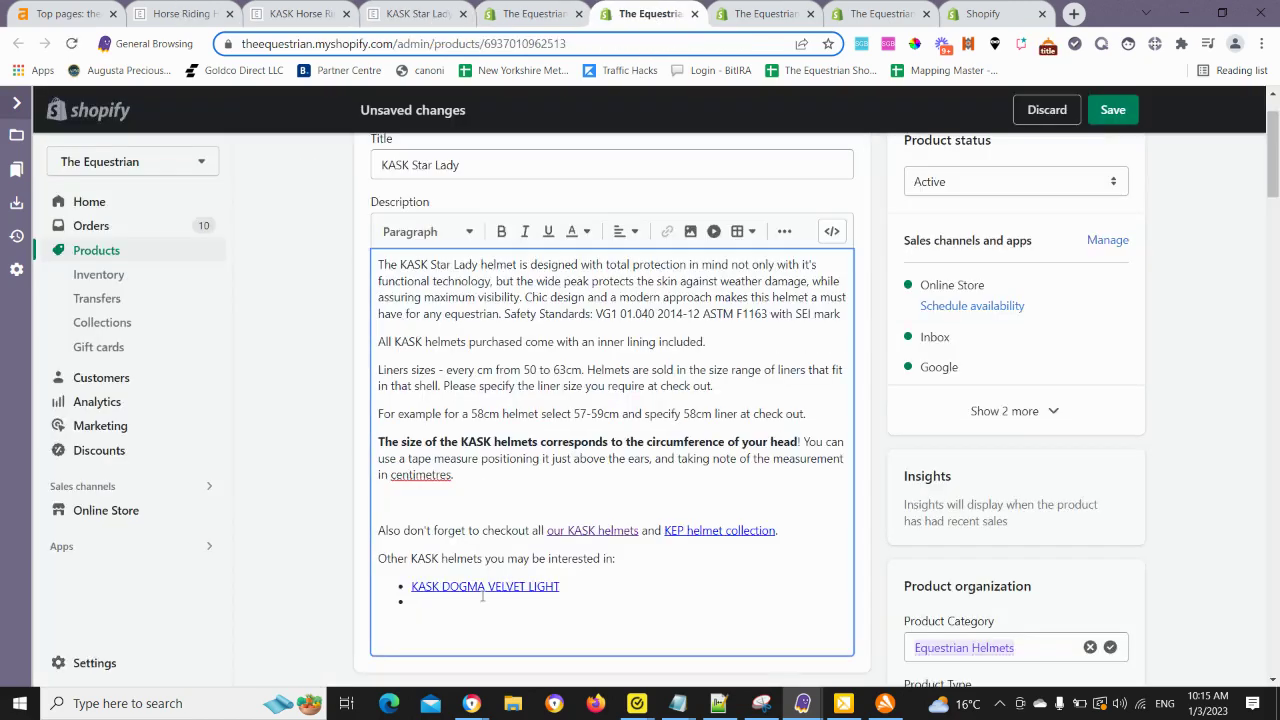
key(ctrl+v)
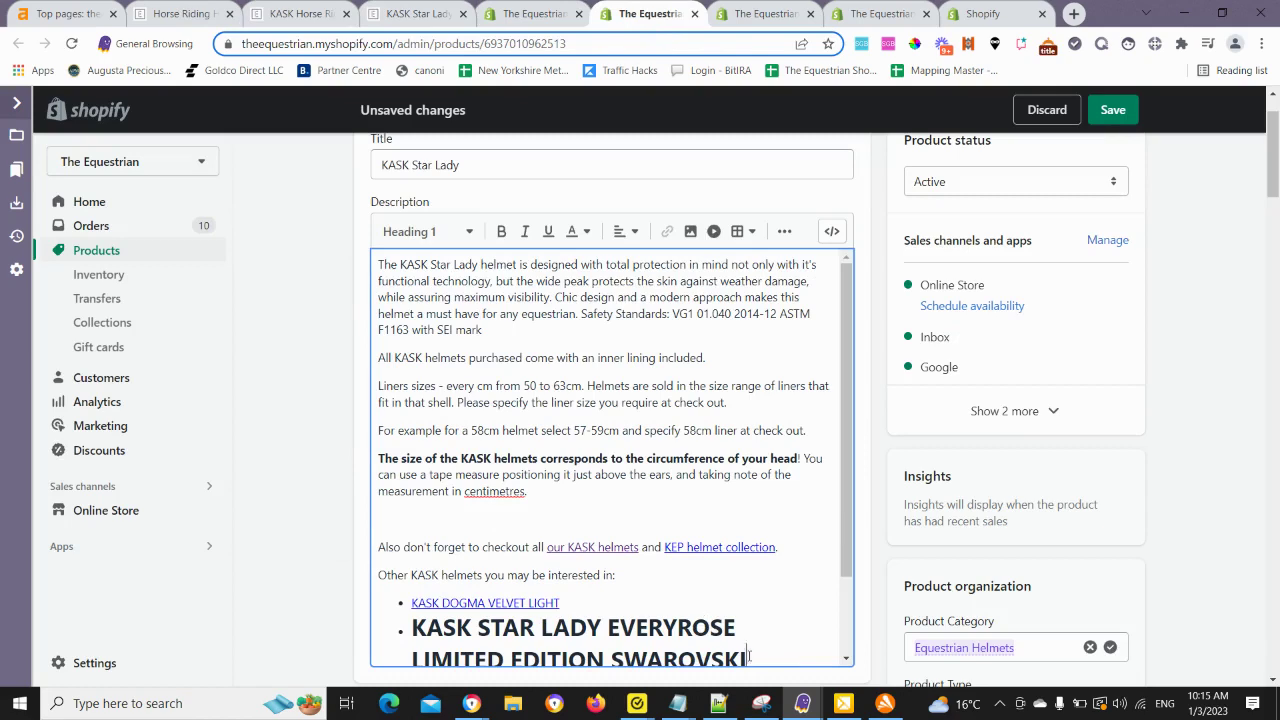
drag(774, 657, 405, 626)
click(415, 232)
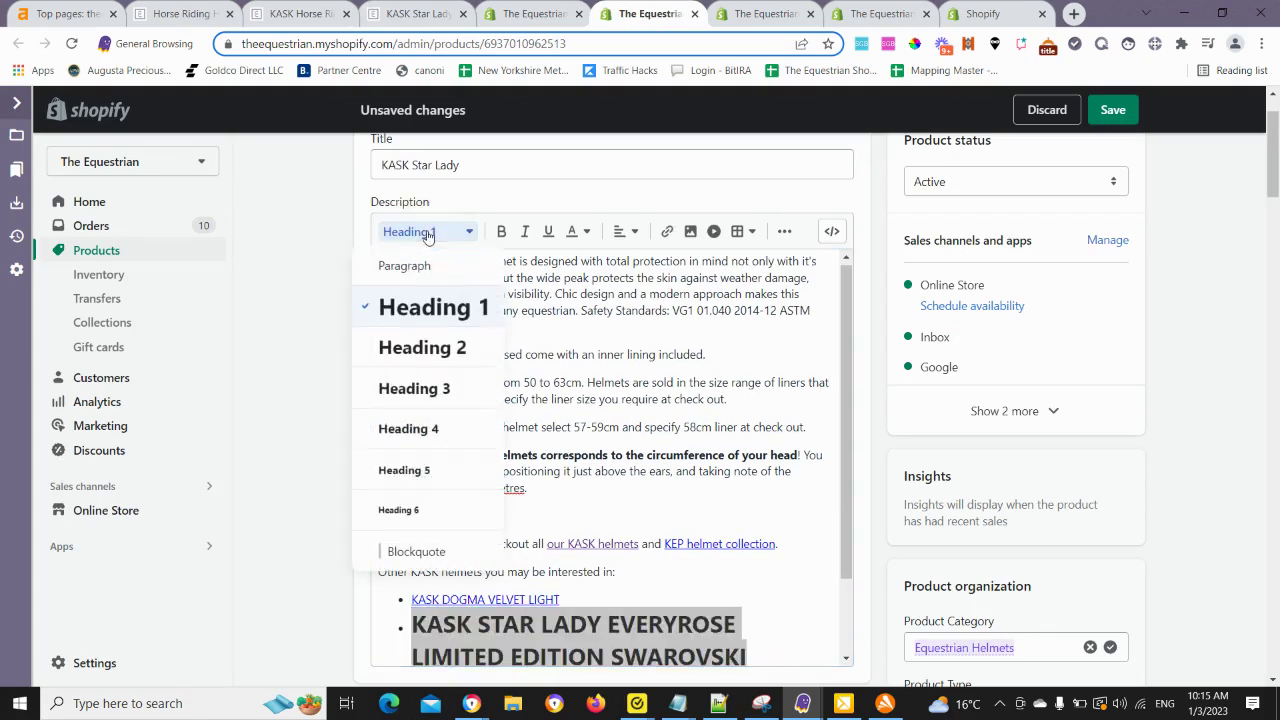
click(418, 264)
click(681, 662)
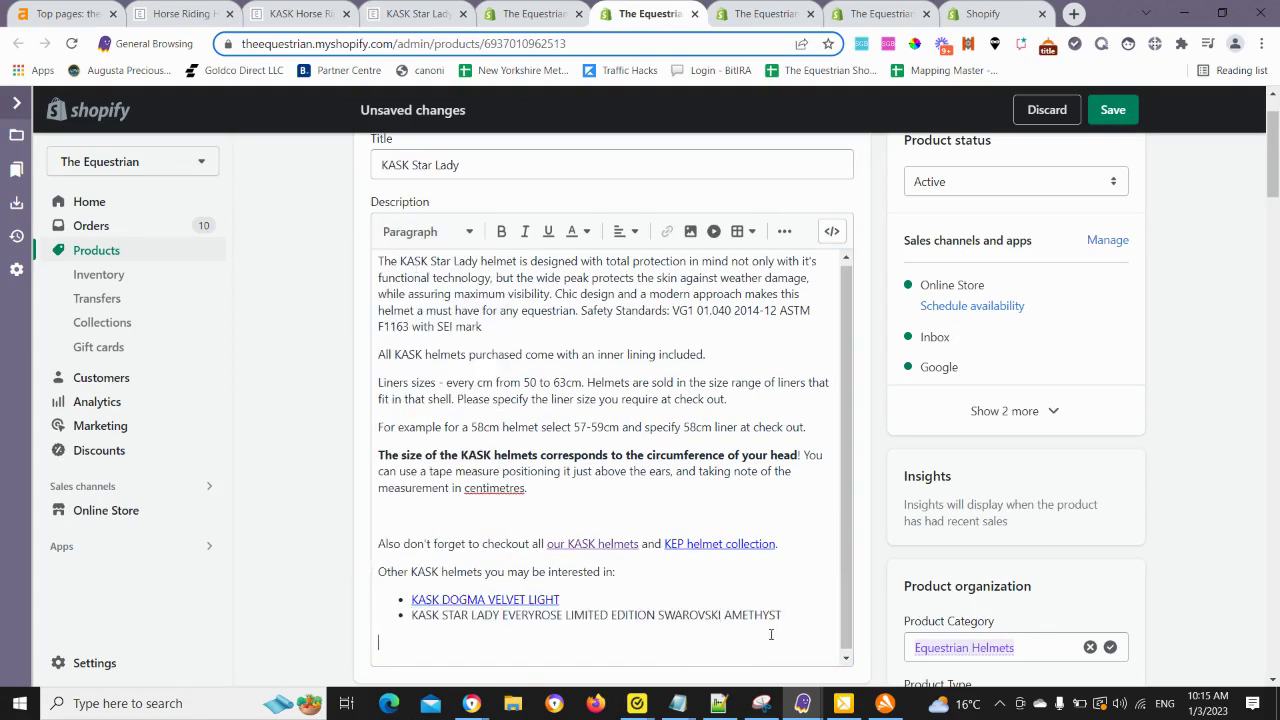
Link the Everyrose bullet to its copied product page address and start a new bullet.
shift+click(420, 622)
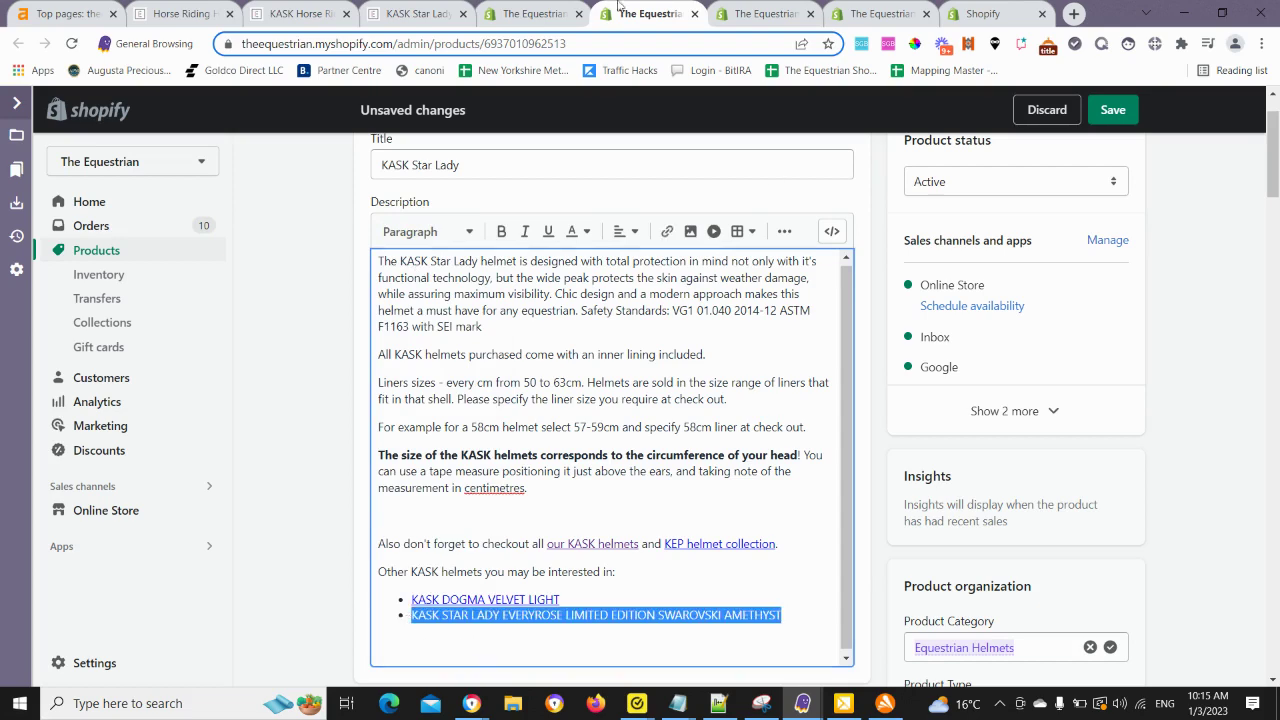
click(420, 16)
click(409, 44)
right_click(420, 44)
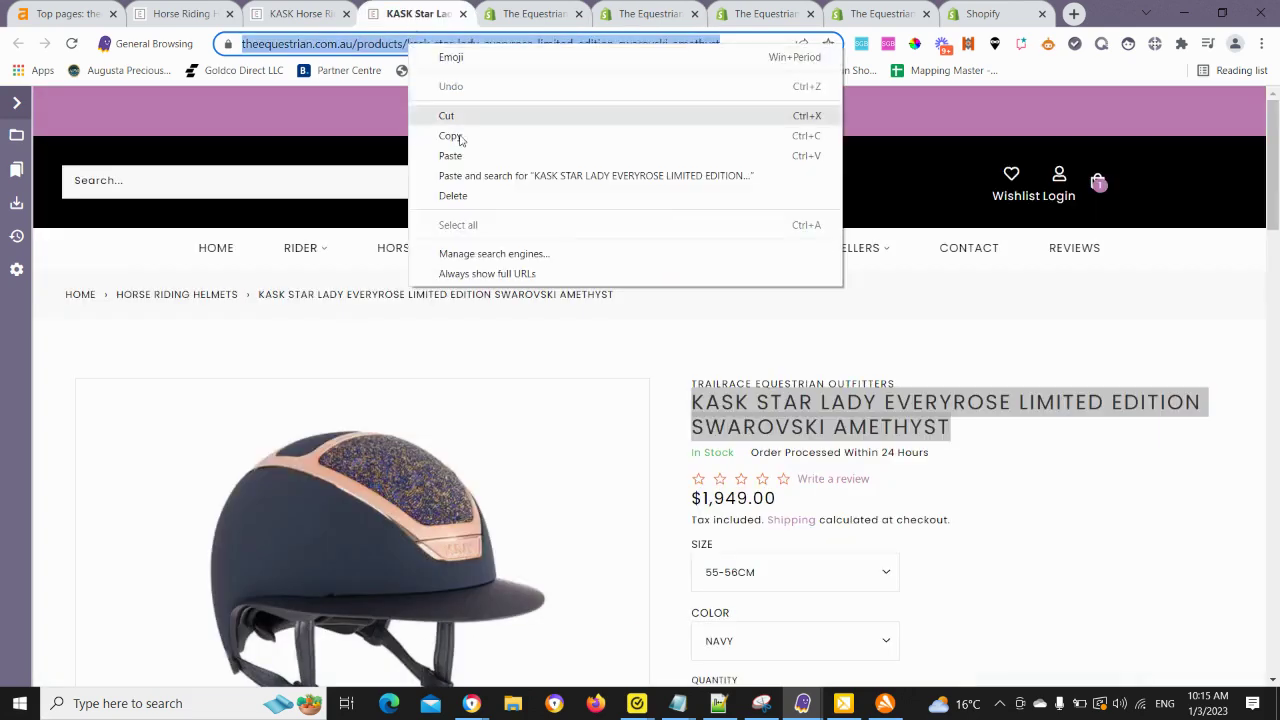
click(460, 136)
click(545, 15)
click(636, 13)
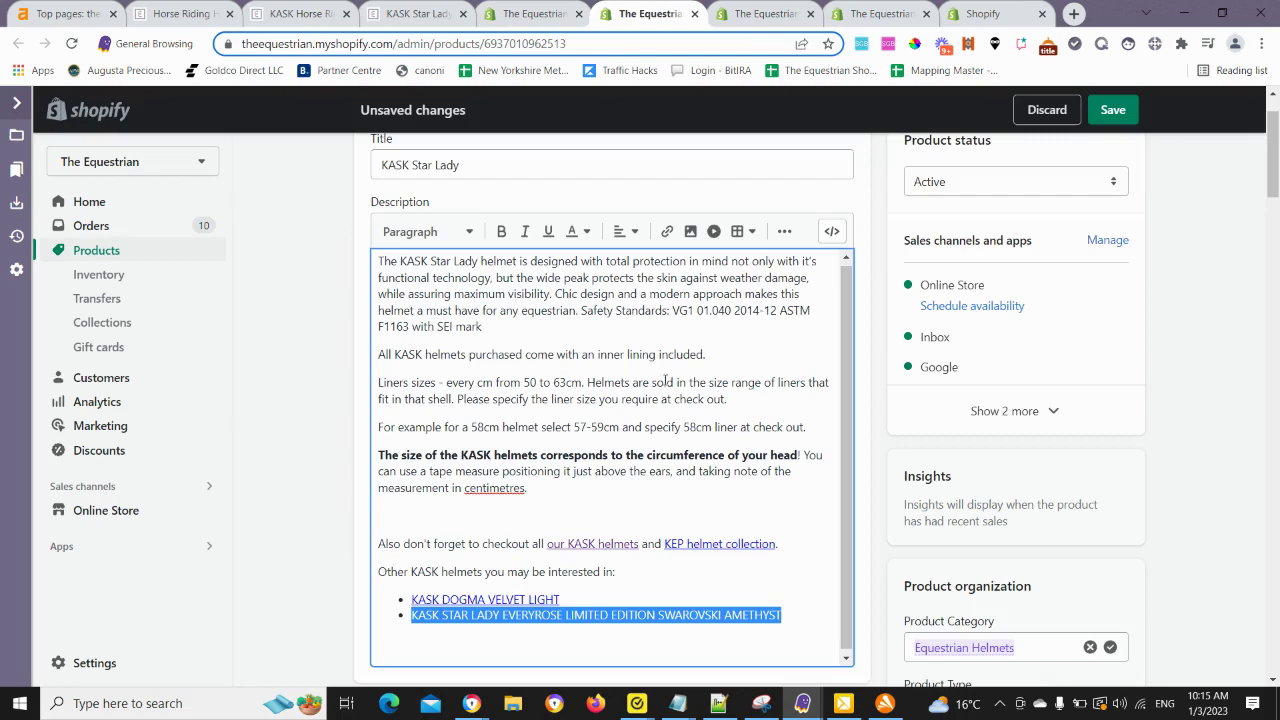
click(667, 231)
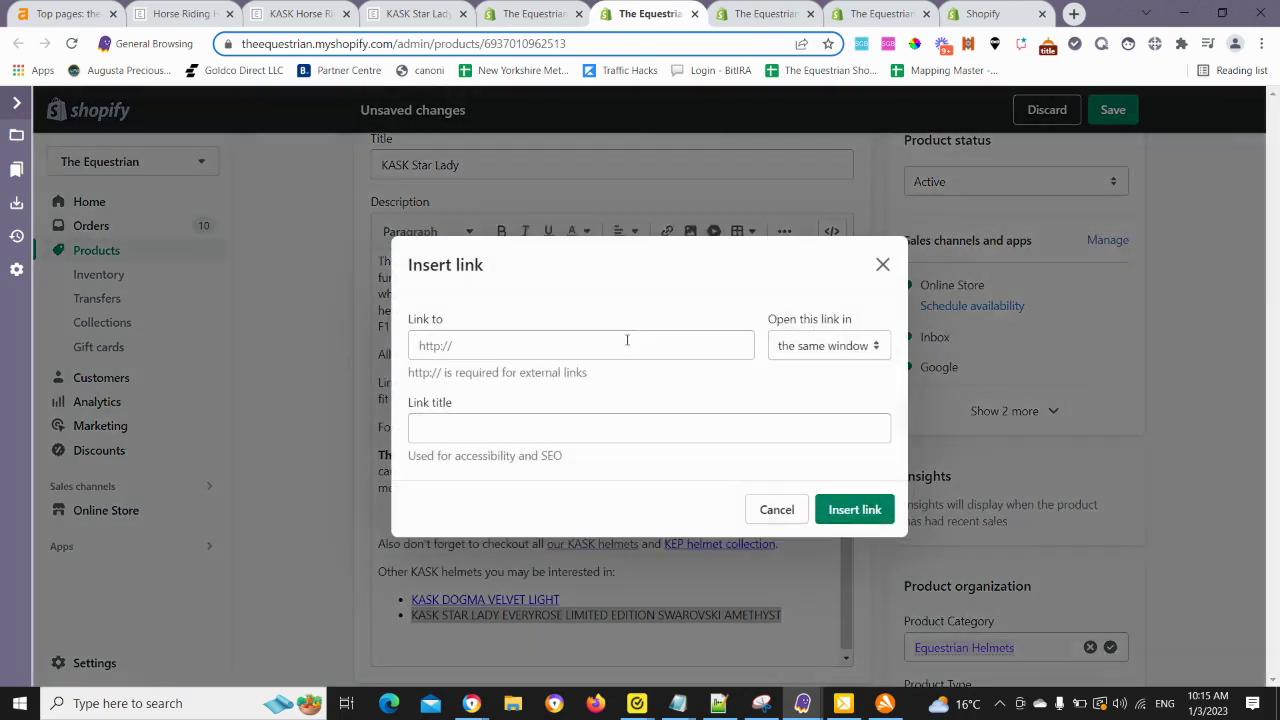
click(623, 341)
key(ctrl+v)
click(855, 510)
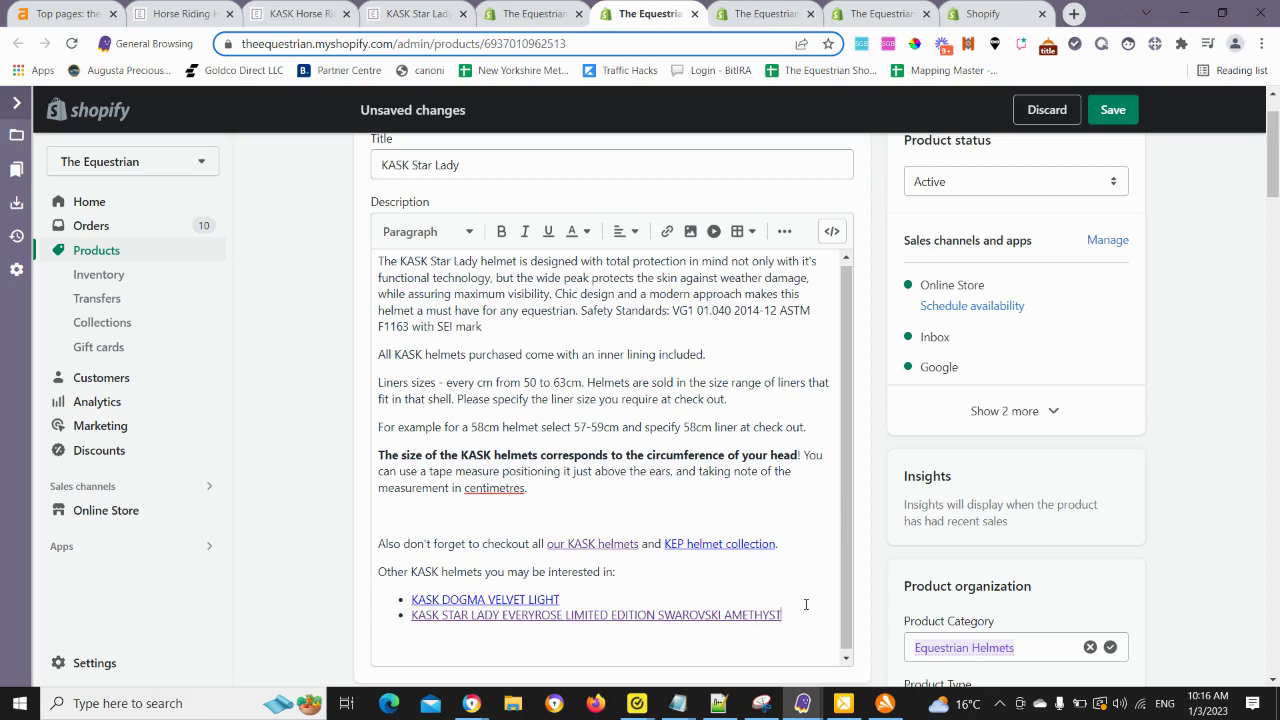
key(Return)
Remove the extra empty bullet and copy the KASK STAR LADY HUNTER title from the collection page.
key(BackSpace)
click(428, 16)
key(ctrl+shift+Tab)
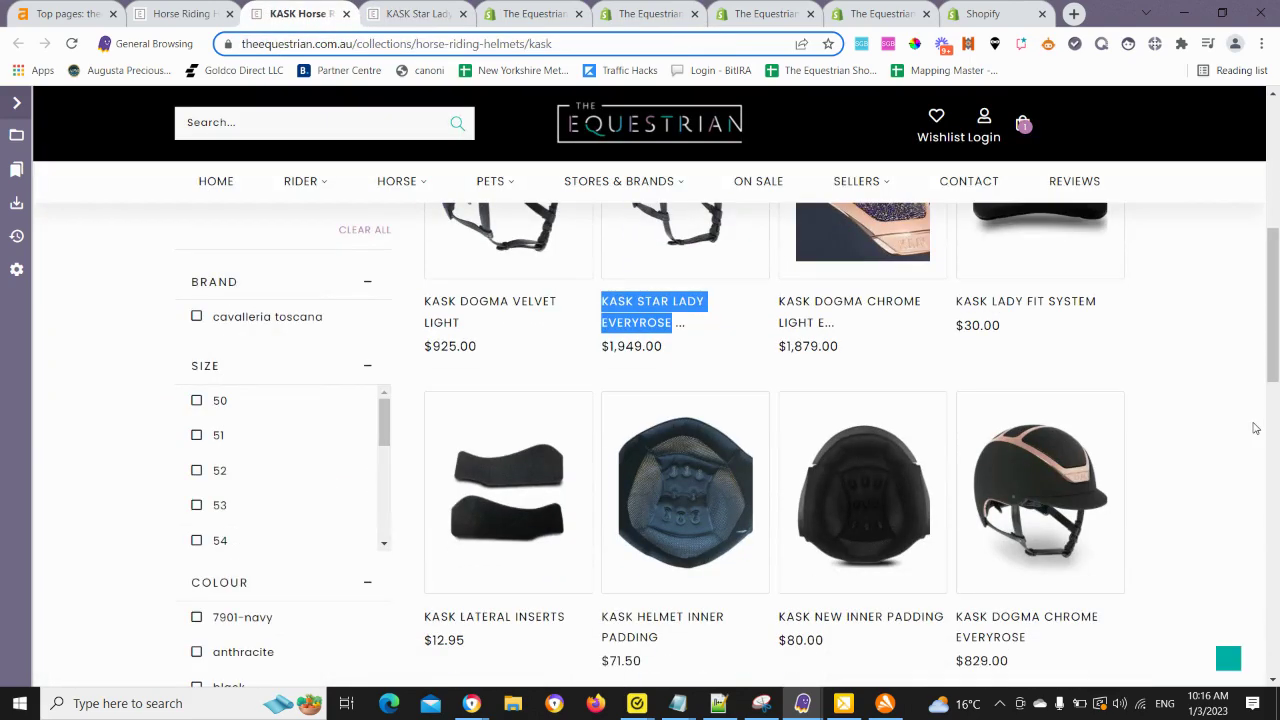
scroll(1255, 428, down, 1)
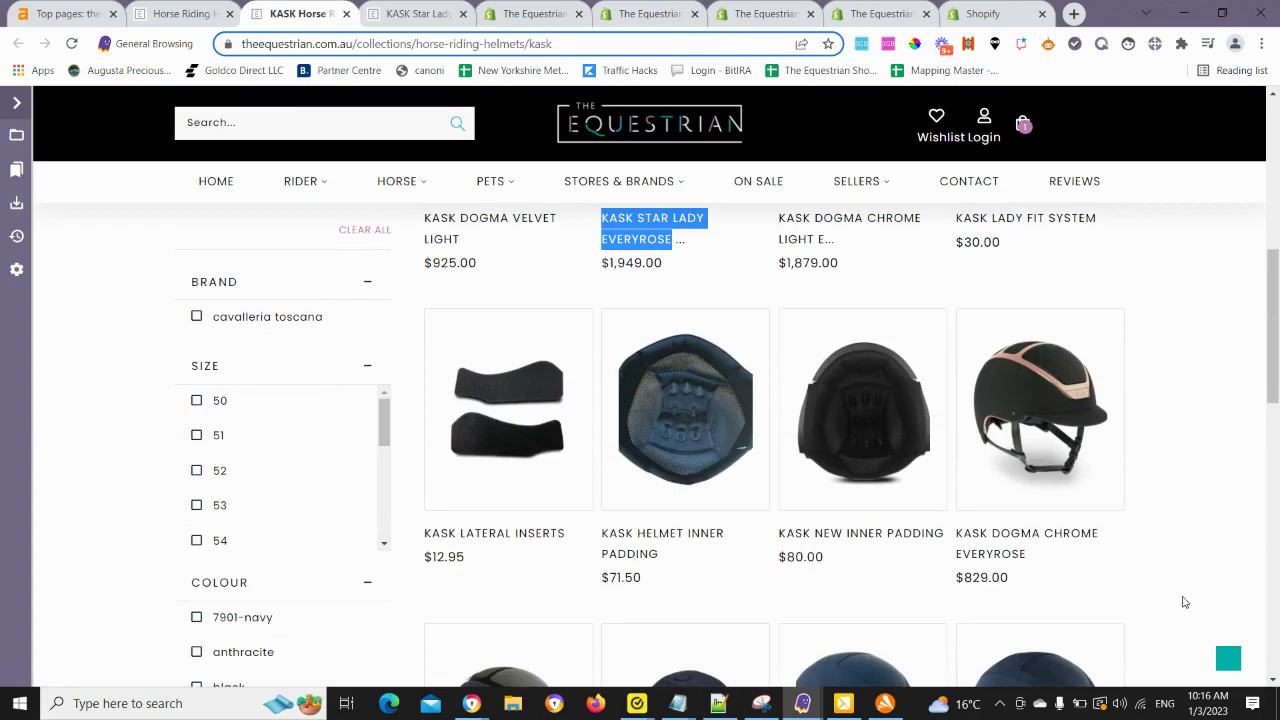
scroll(1184, 601, down, 1)
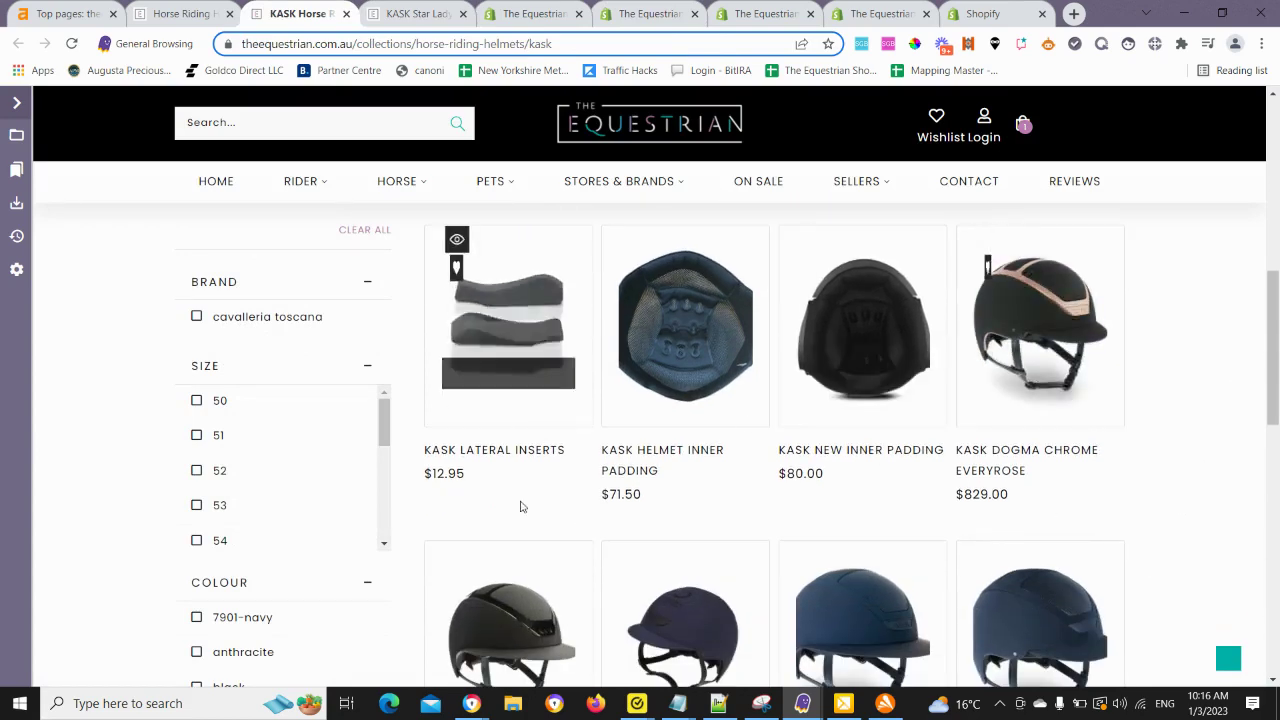
scroll(570, 530, down, 2)
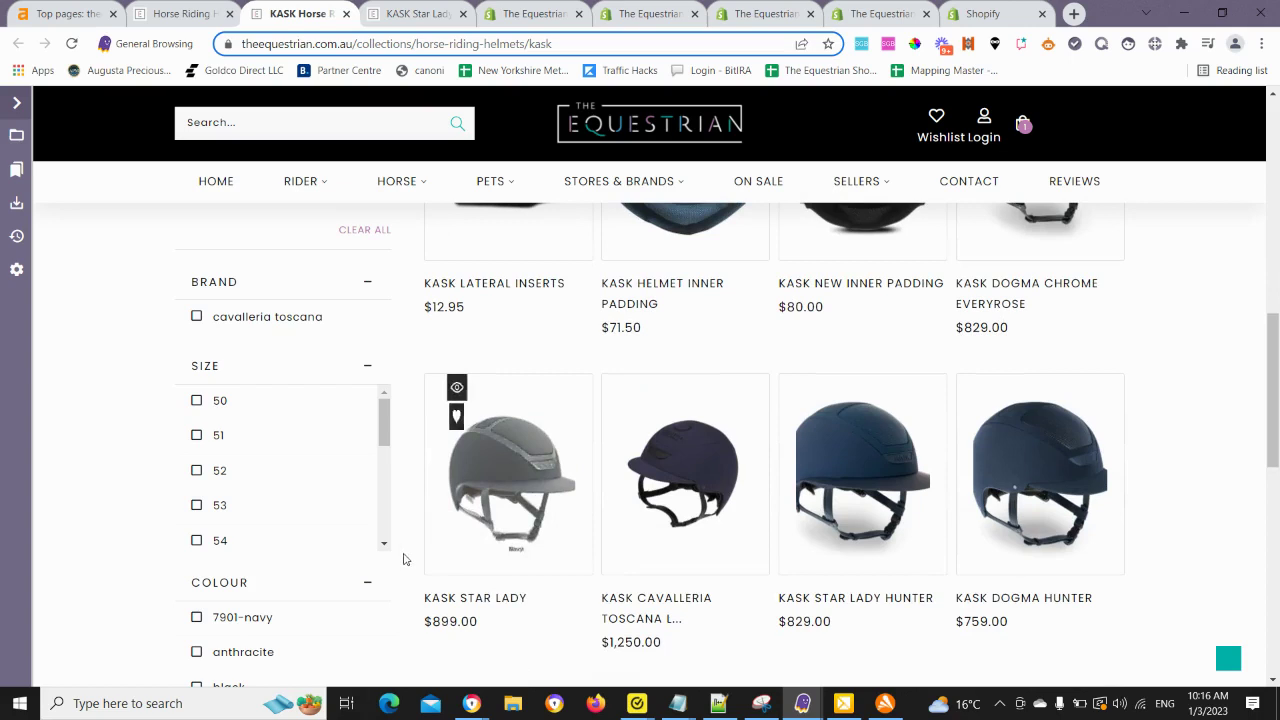
scroll(772, 640, down, 1)
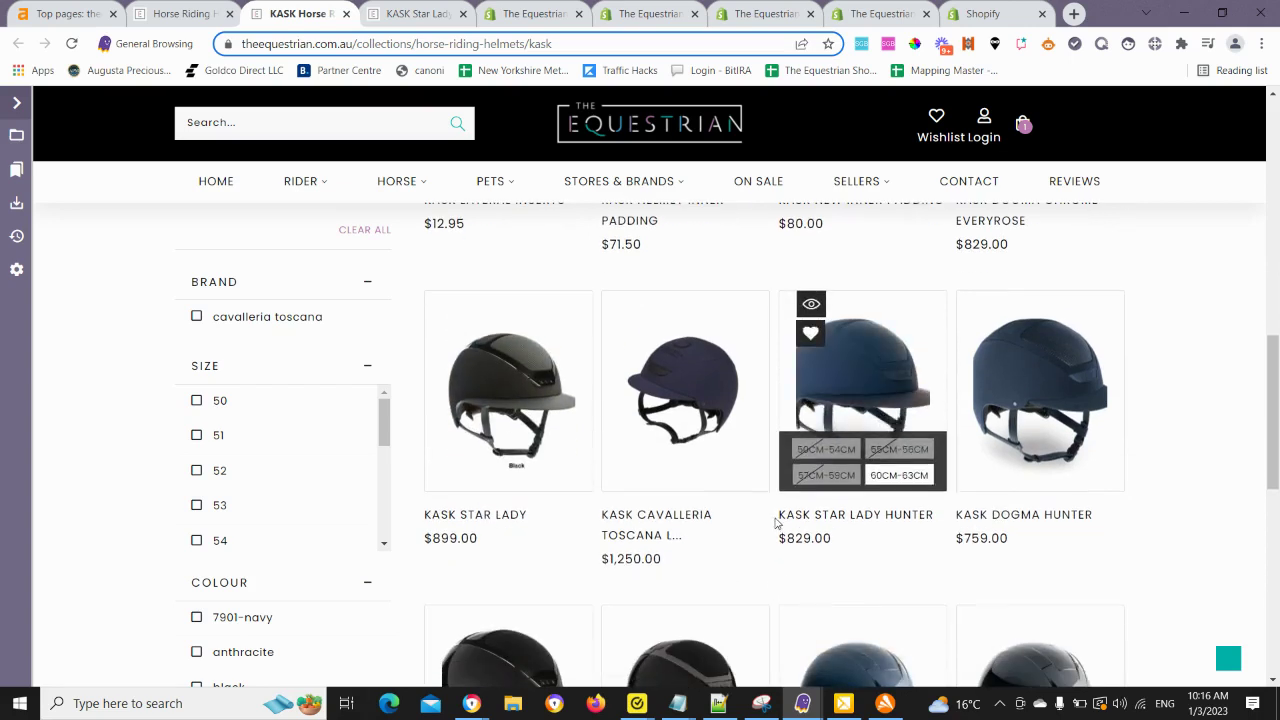
drag(775, 522, 935, 511)
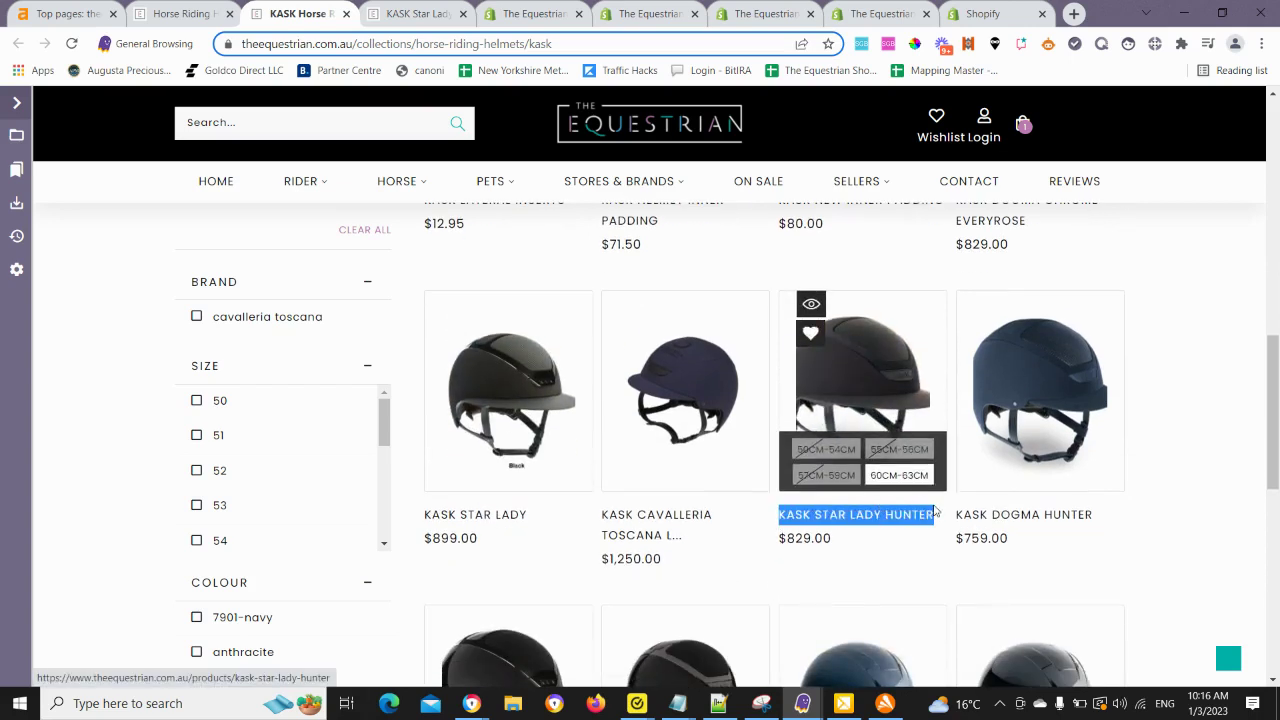
right_click(906, 516)
click(930, 389)
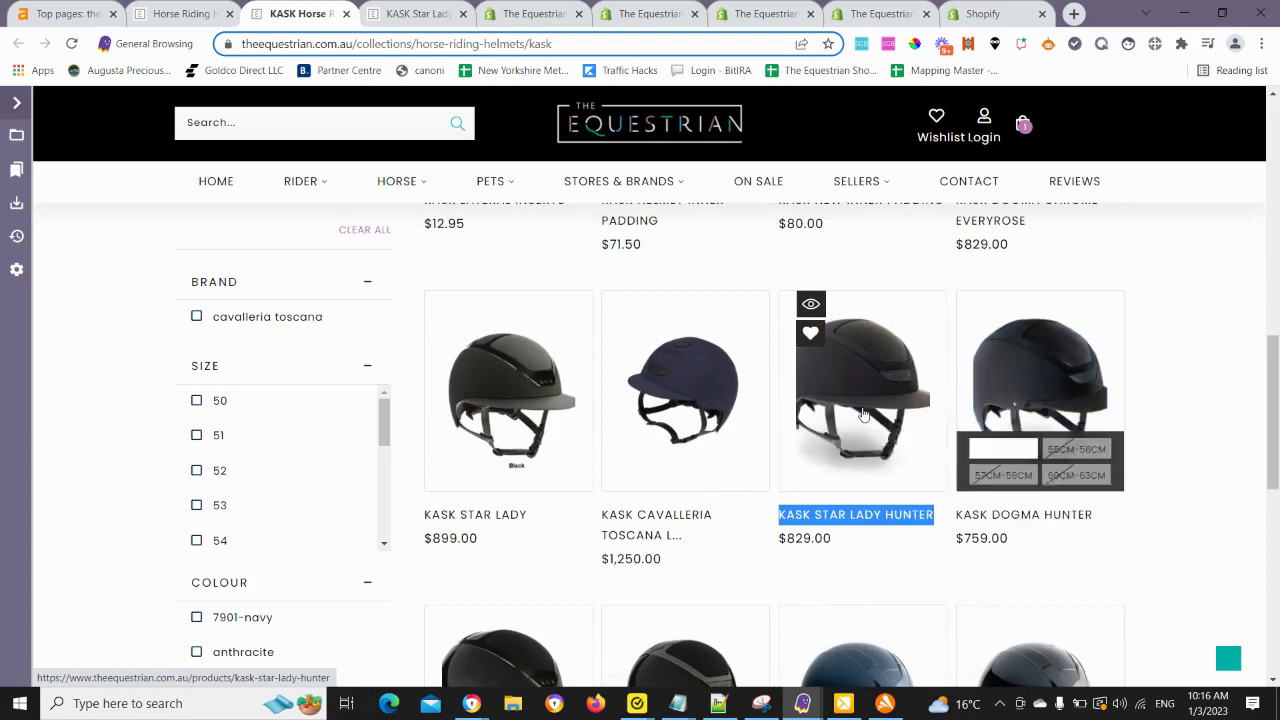
Paste the Hunter title into the third bullet, then delete the oversized pasted text.
key(ctrl+Tab)
key(ctrl+Tab)
key(ctrl+Tab)
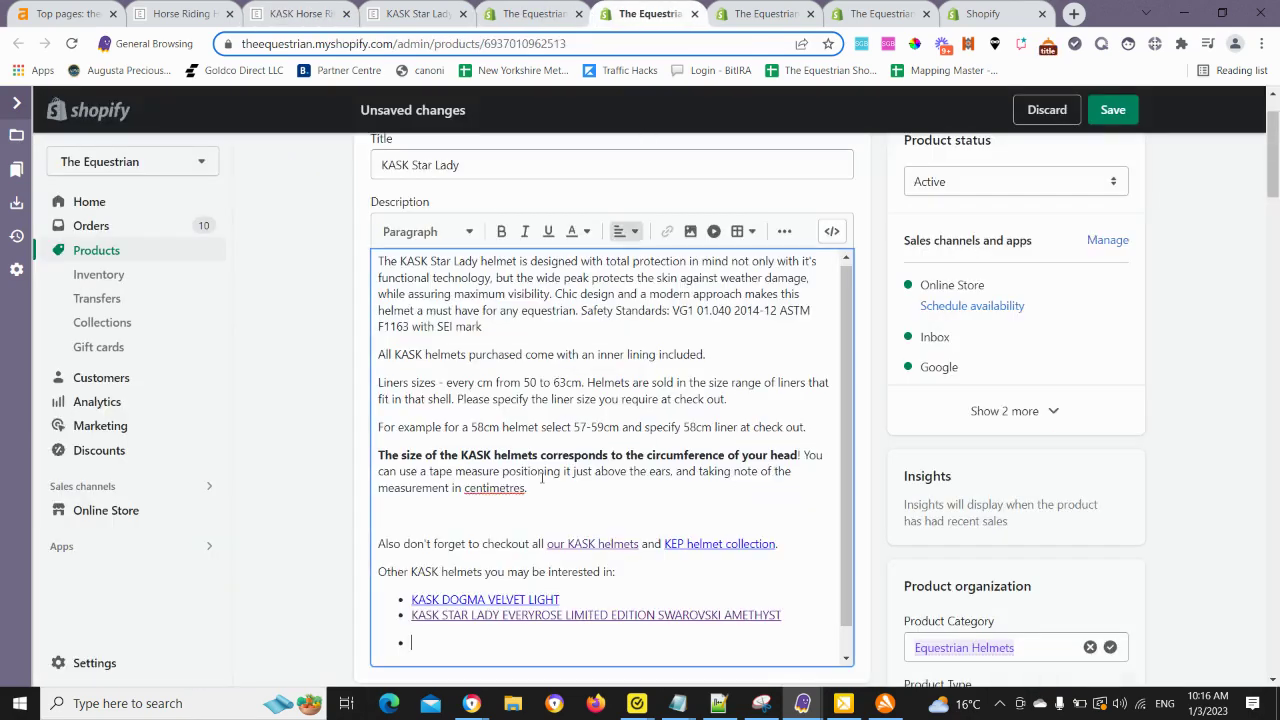
key(ctrl+v)
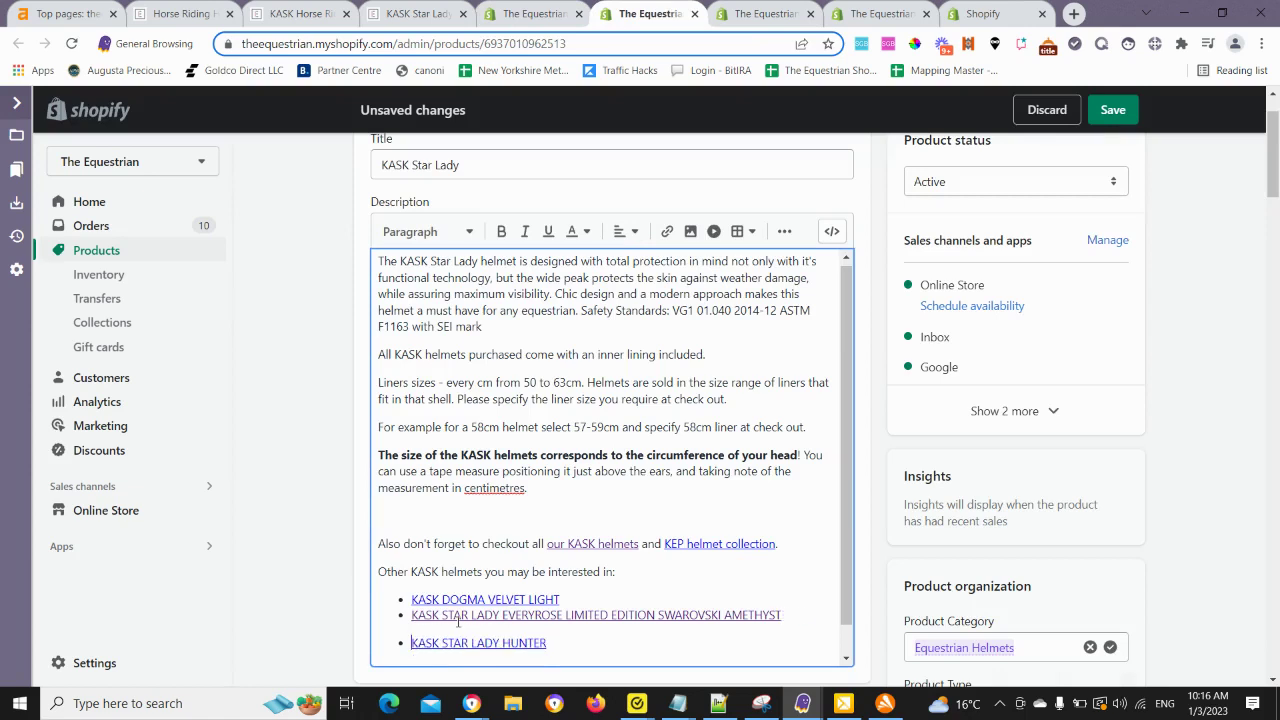
click(598, 598)
key(Return)
key(BackSpace)
click(624, 231)
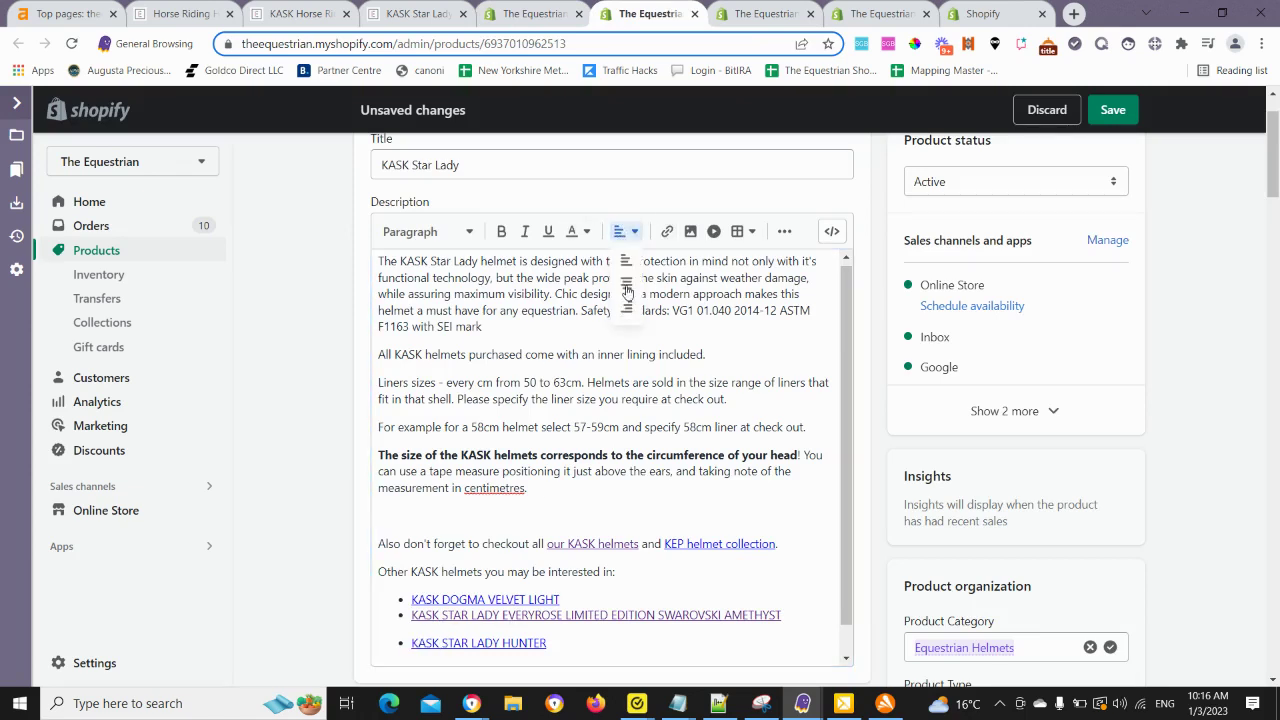
click(784, 231)
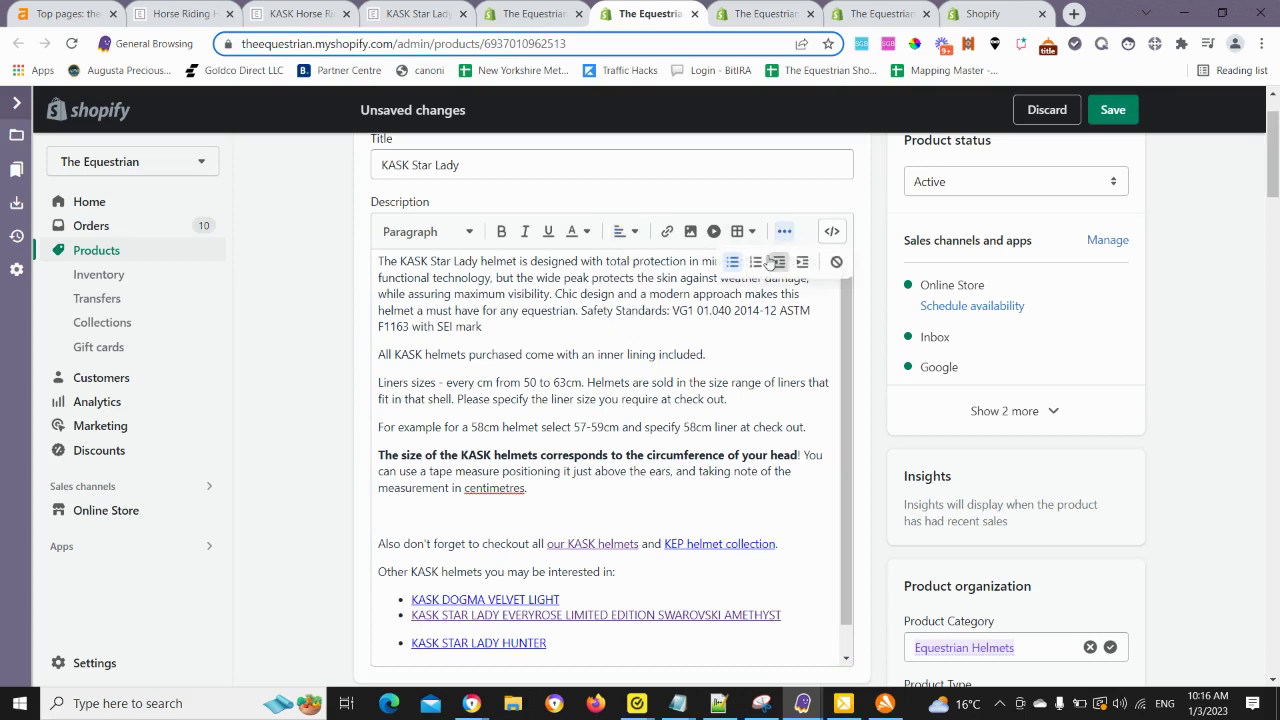
click(735, 261)
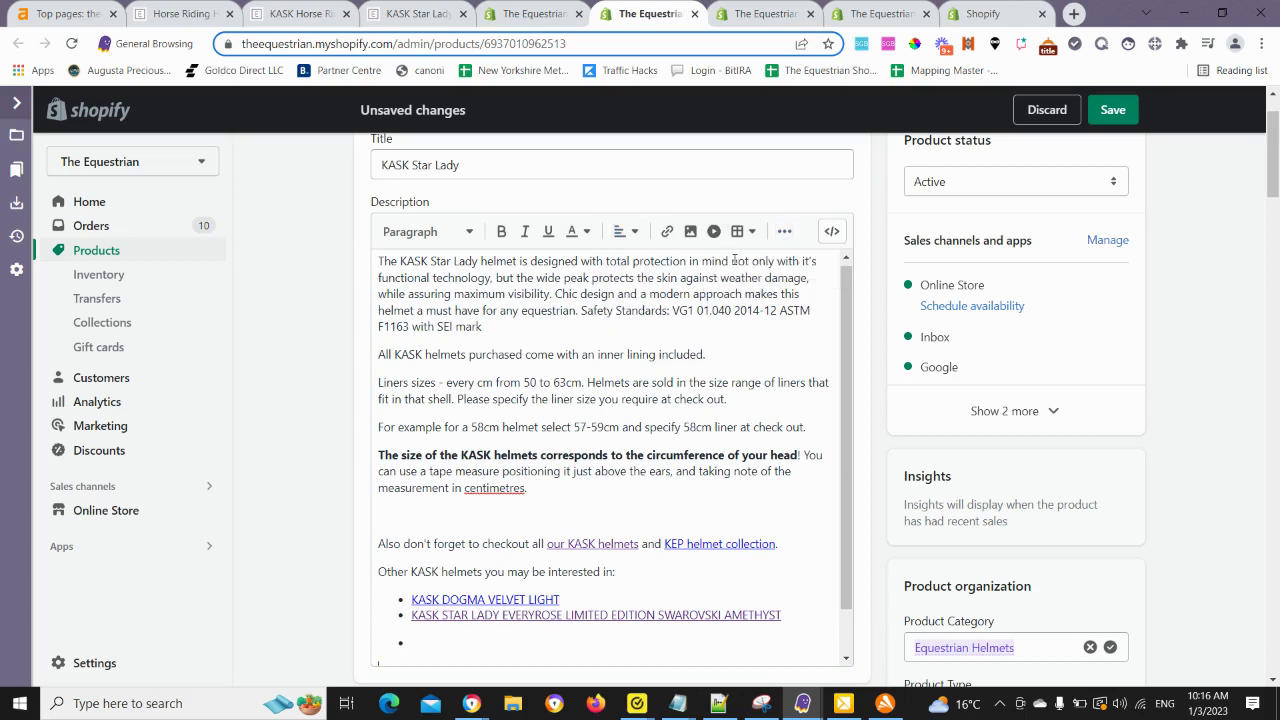
click(458, 641)
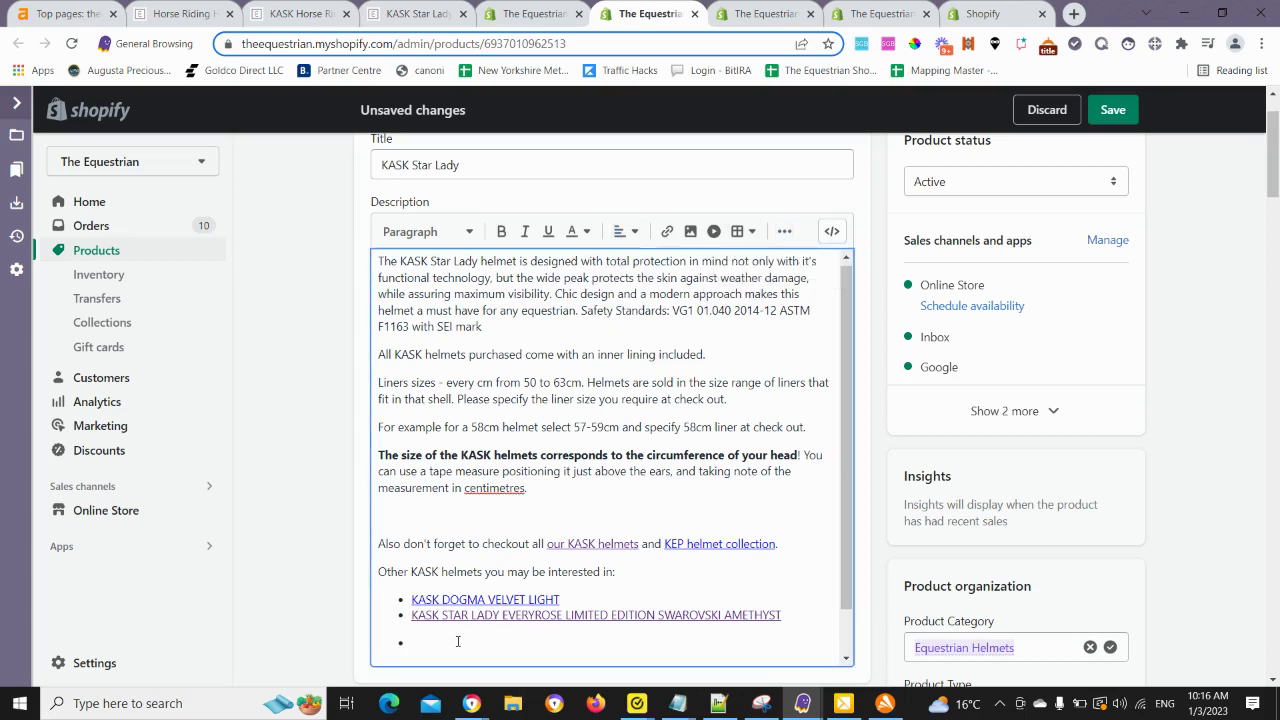
key(ctrl+v)
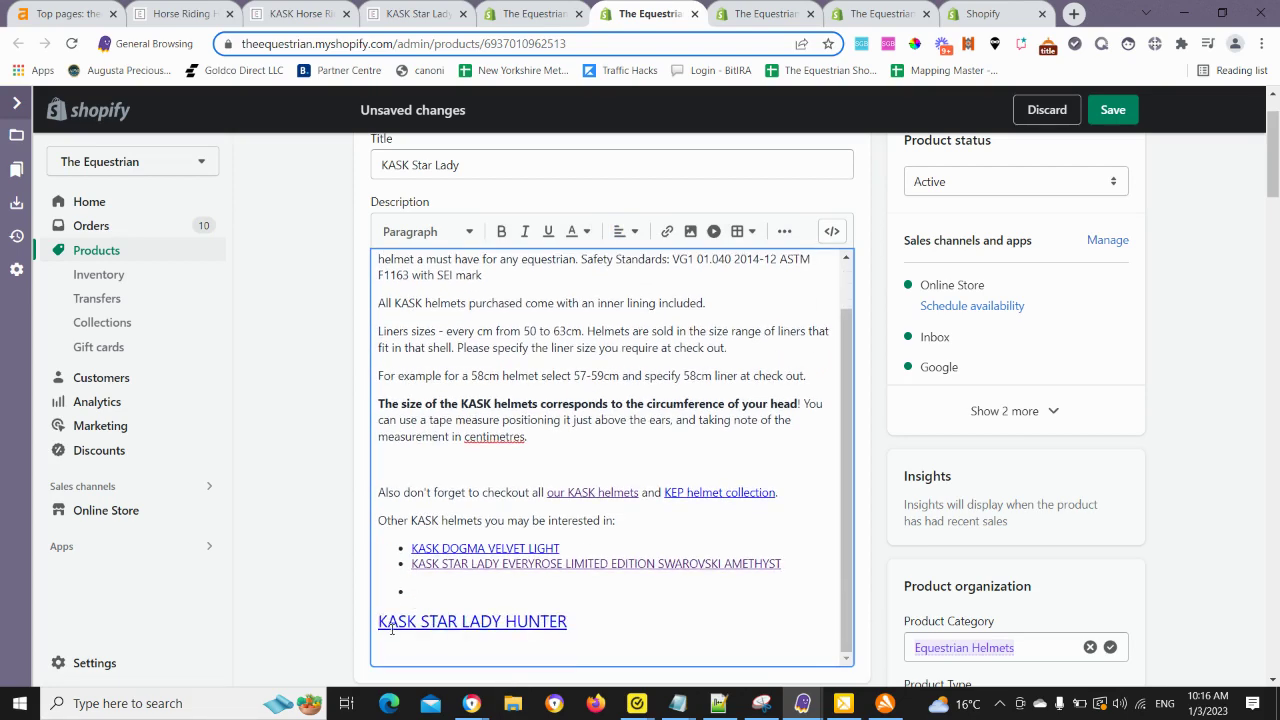
drag(592, 629, 350, 608)
key(ctrl+c)
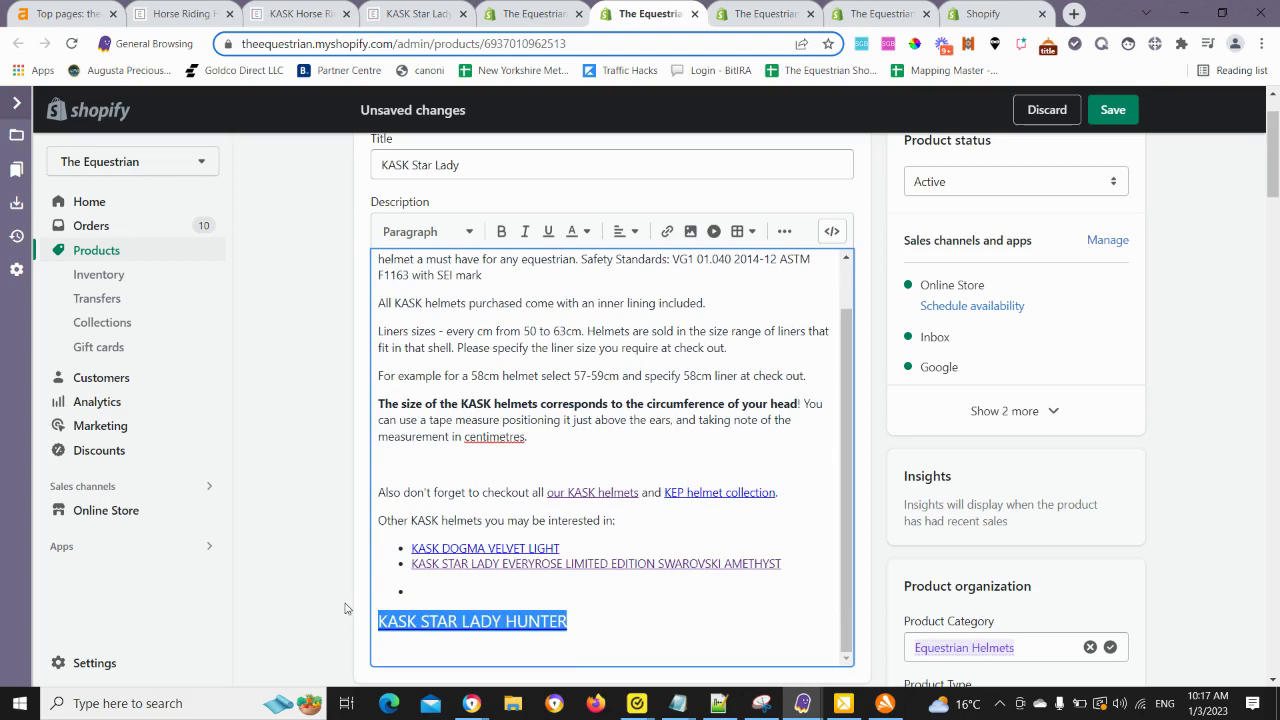
key(BackSpace)
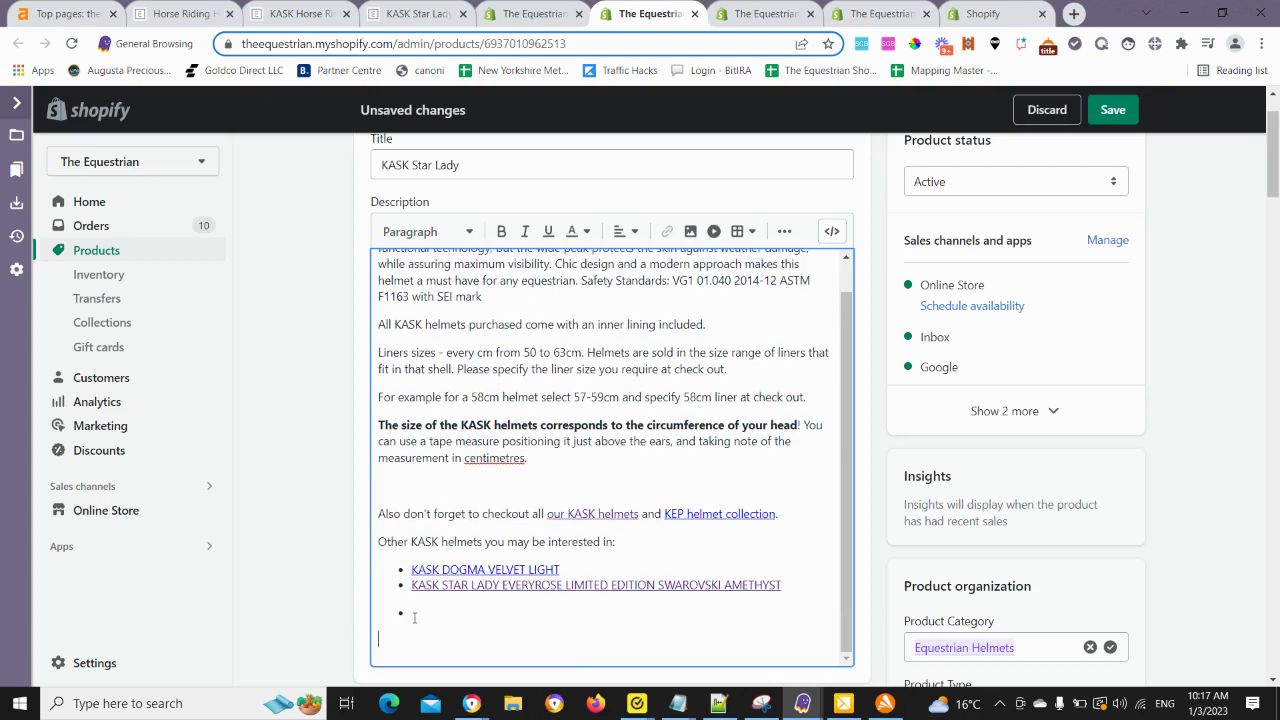
Delete the trailing empty list and paragraph tags in the description's HTML code view.
click(831, 231)
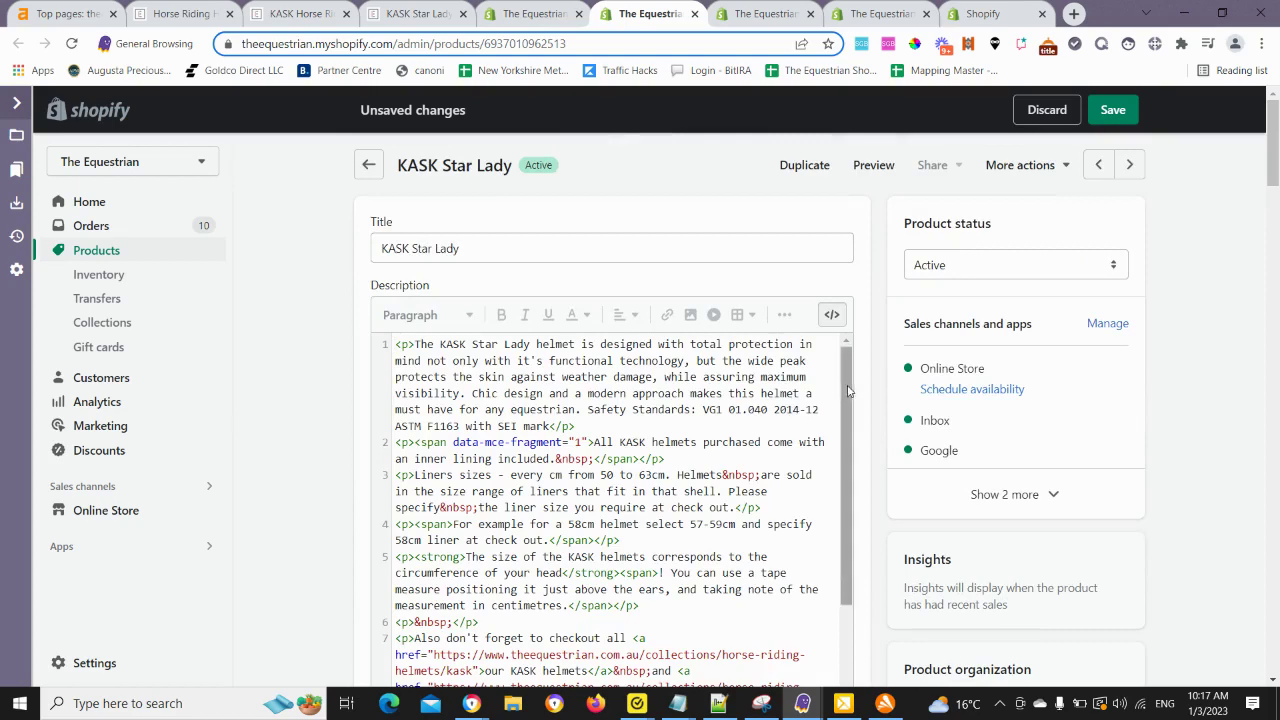
scroll(490, 581, down, 6)
drag(490, 483, 367, 465)
key(BackSpace)
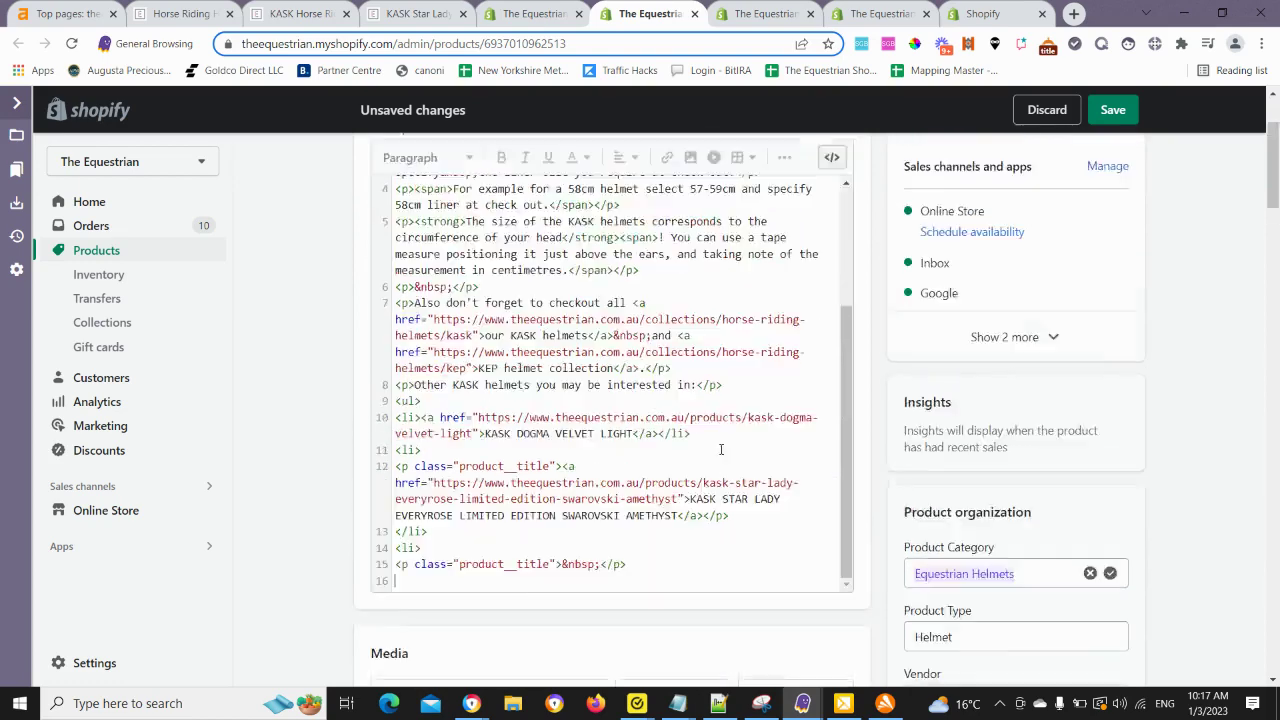
scroll(720, 450, up, 1)
click(831, 240)
Paste the KASK STAR LADY HUNTER link as the first bullet and remove leftover blank lines.
scroll(528, 511, down, 2)
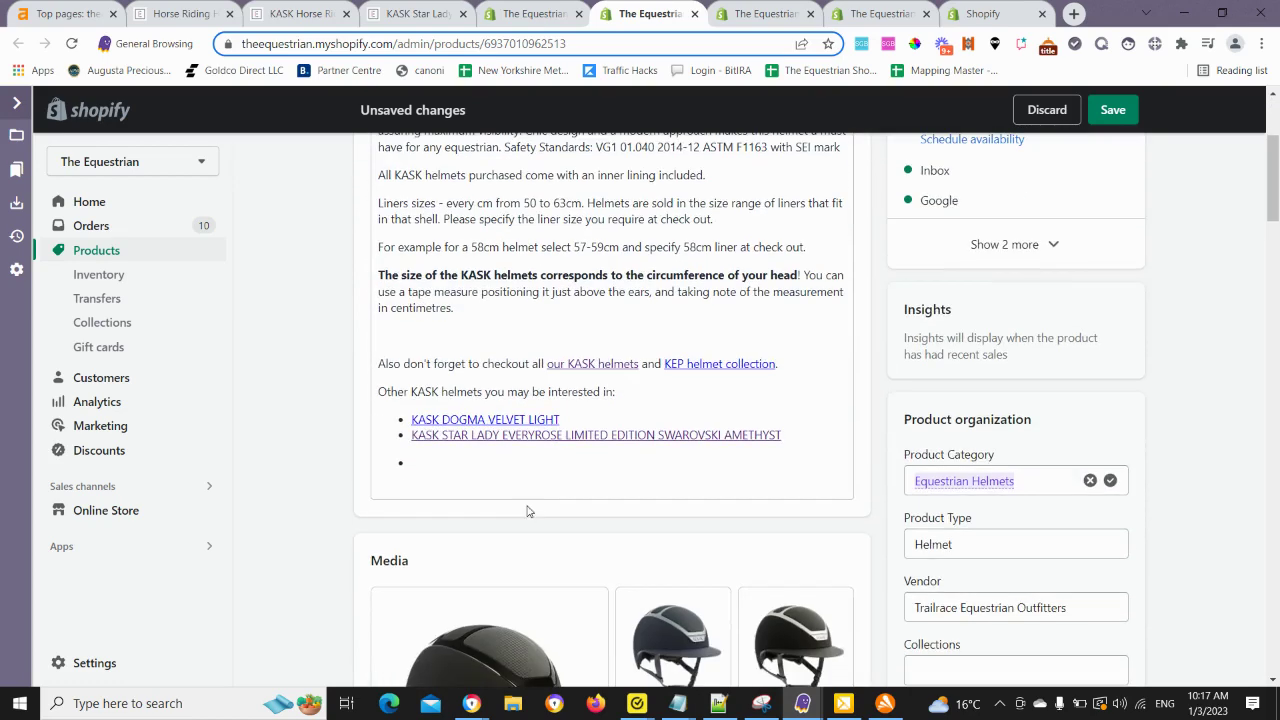
click(453, 460)
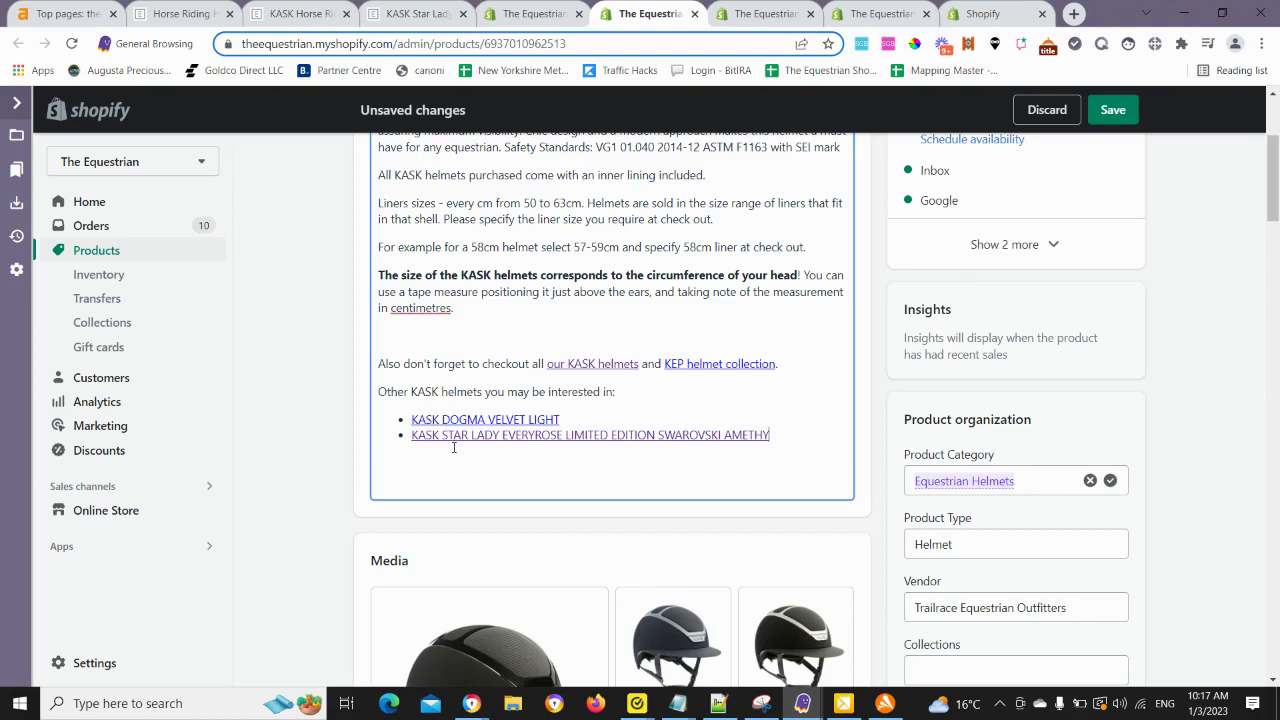
text(S)
key(Return)
key(Return)
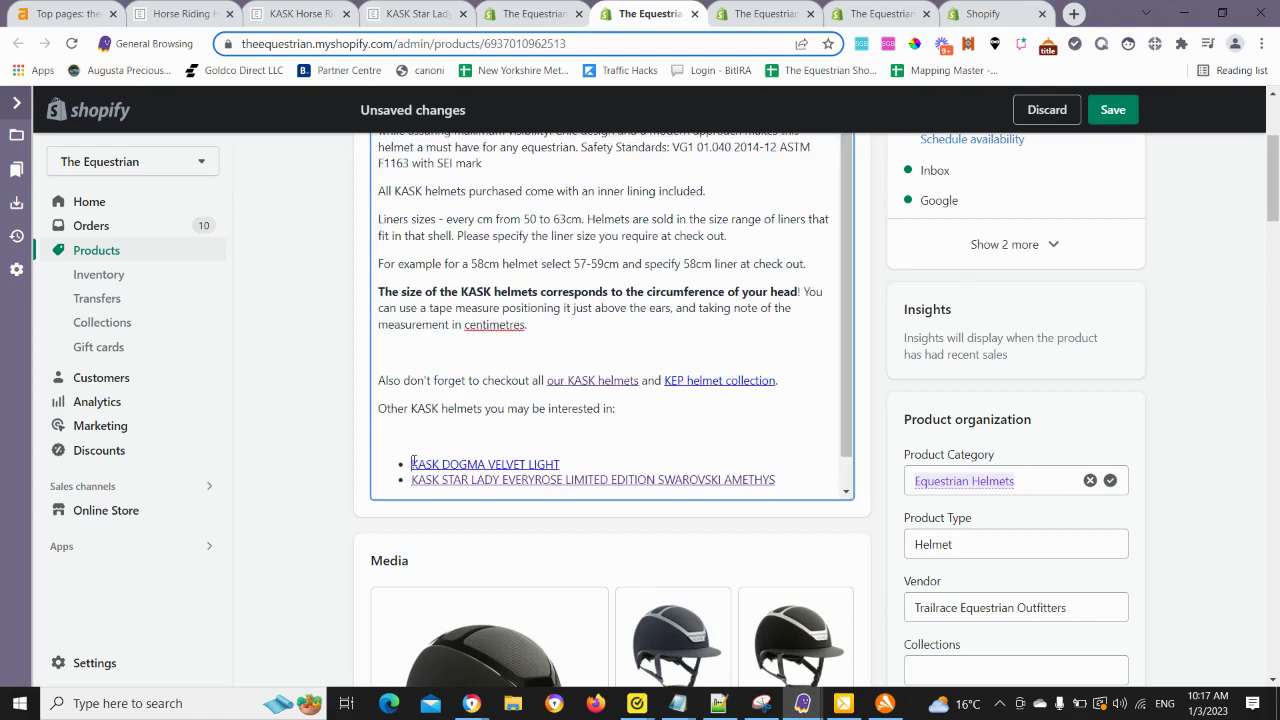
key(Return)
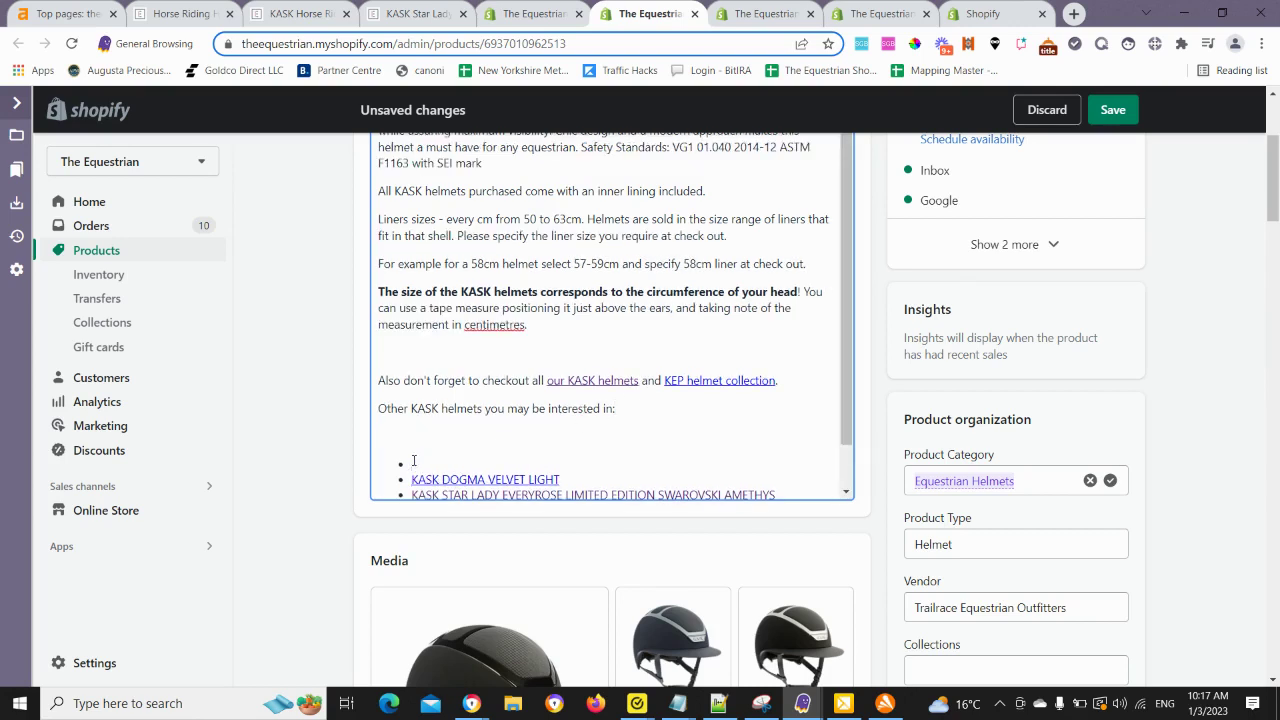
key(ctrl+v)
scroll(440, 475, down, 1)
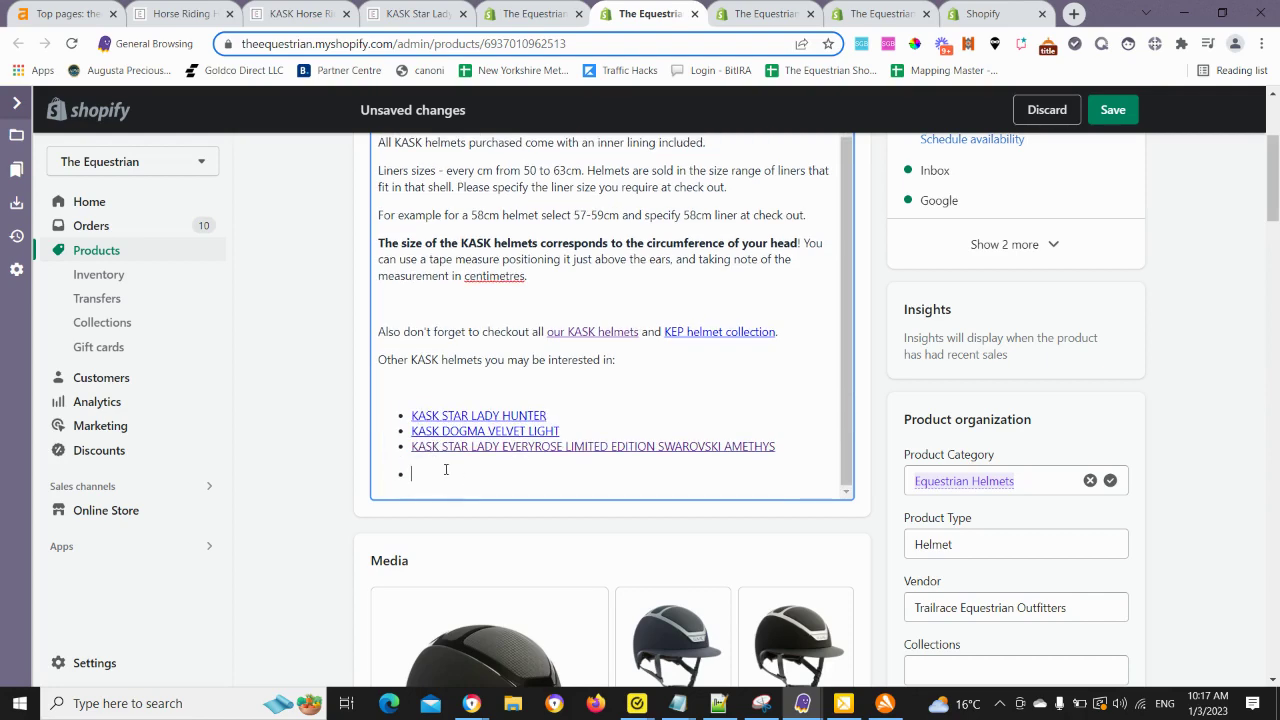
key(BackSpace)
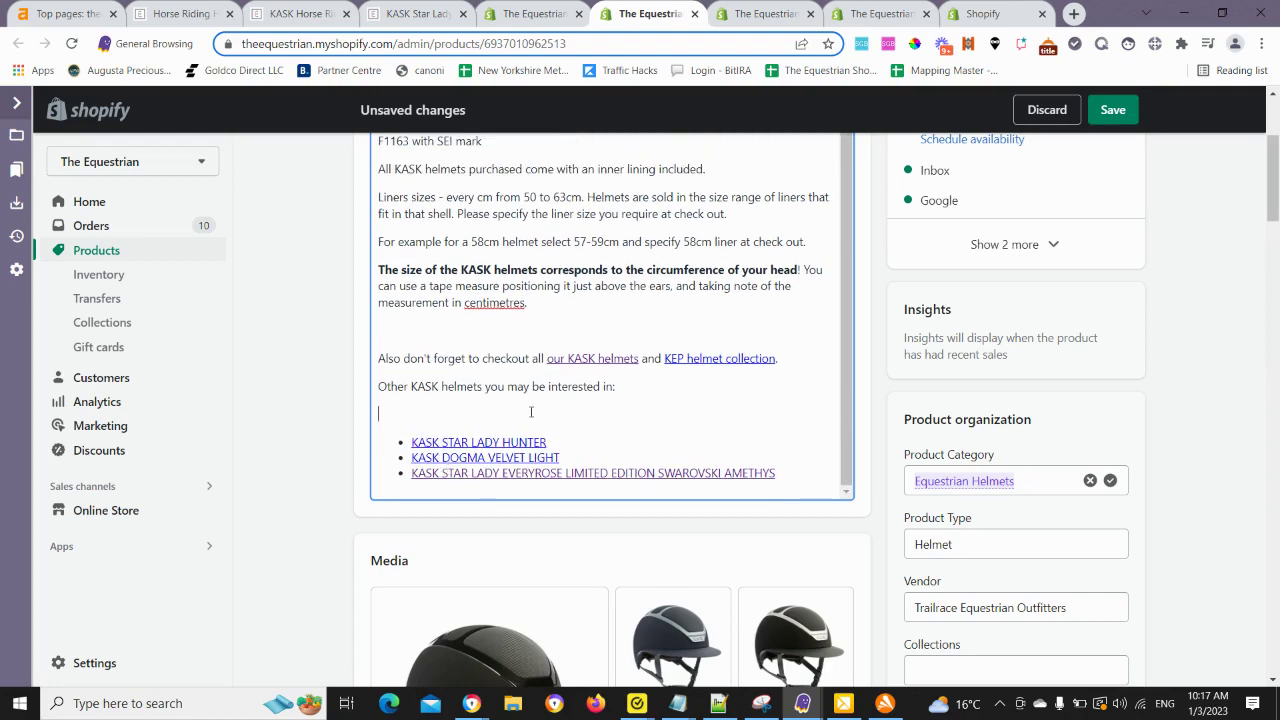
click(531, 411)
key(Delete)
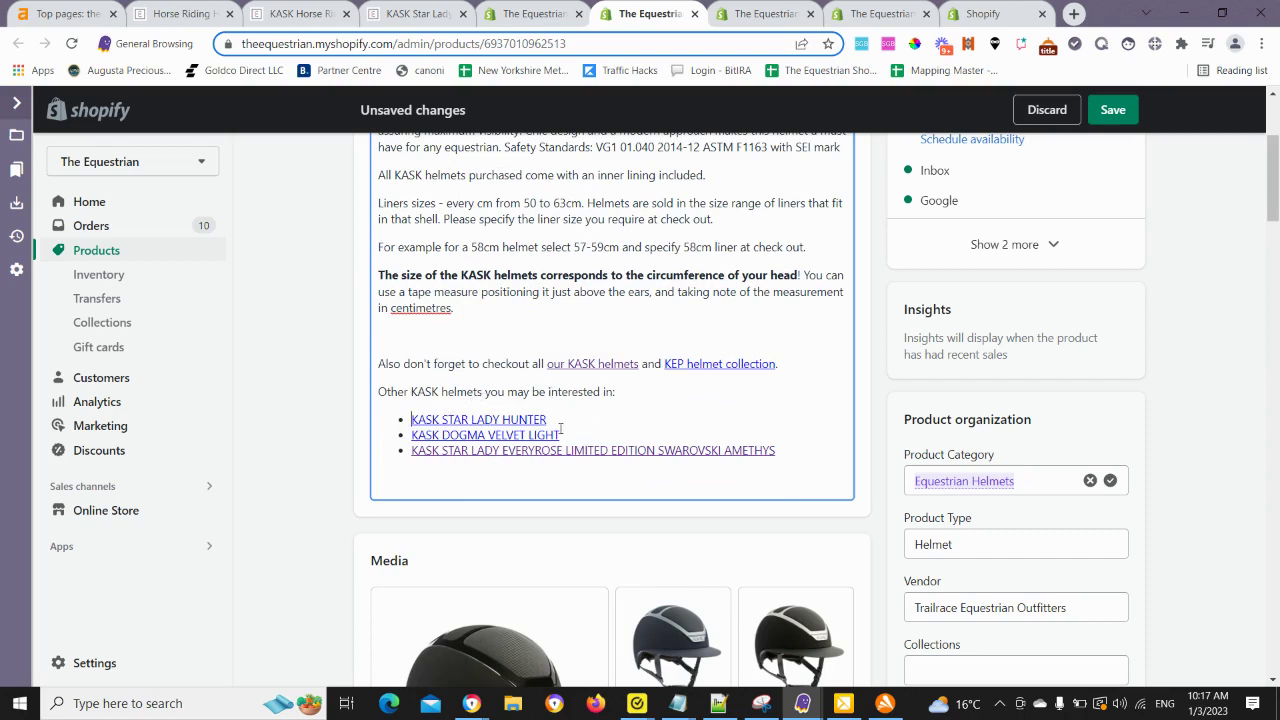
scroll(634, 426, up, 1)
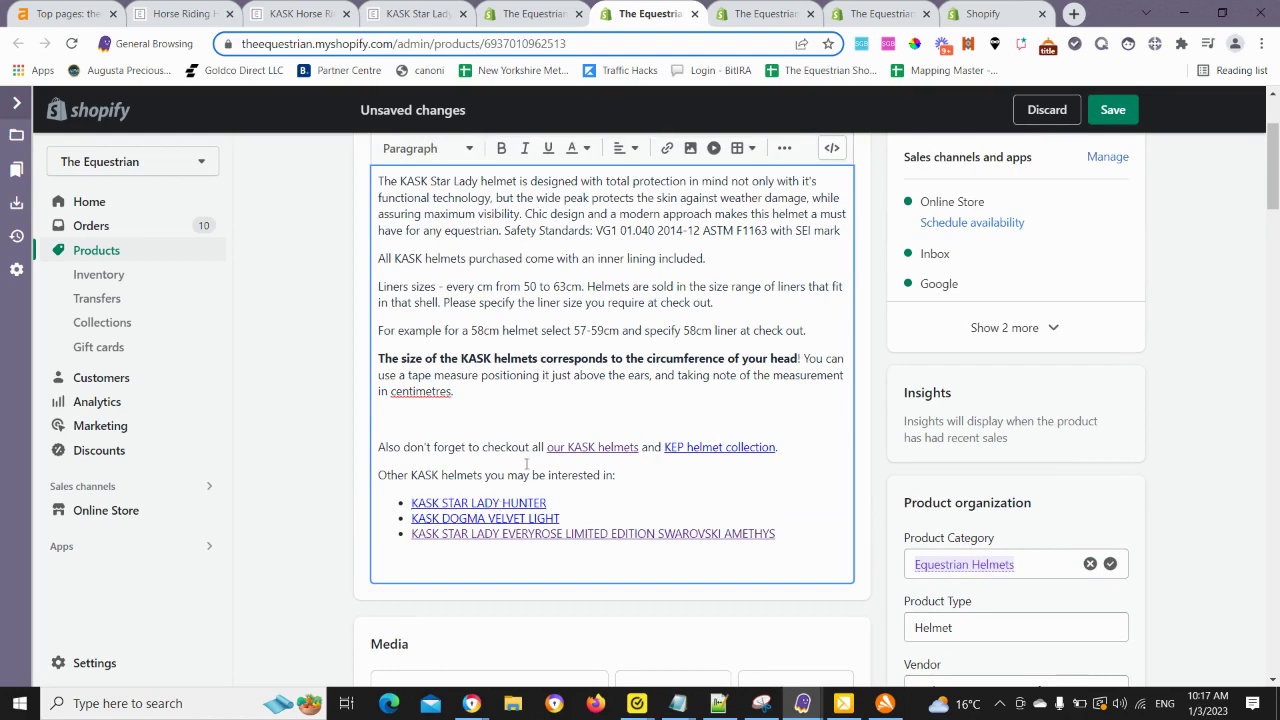
Correct 'centimetres' to 'centimeters' using the spelling suggestion.
scroll(505, 462, up, 1)
right_click(428, 477)
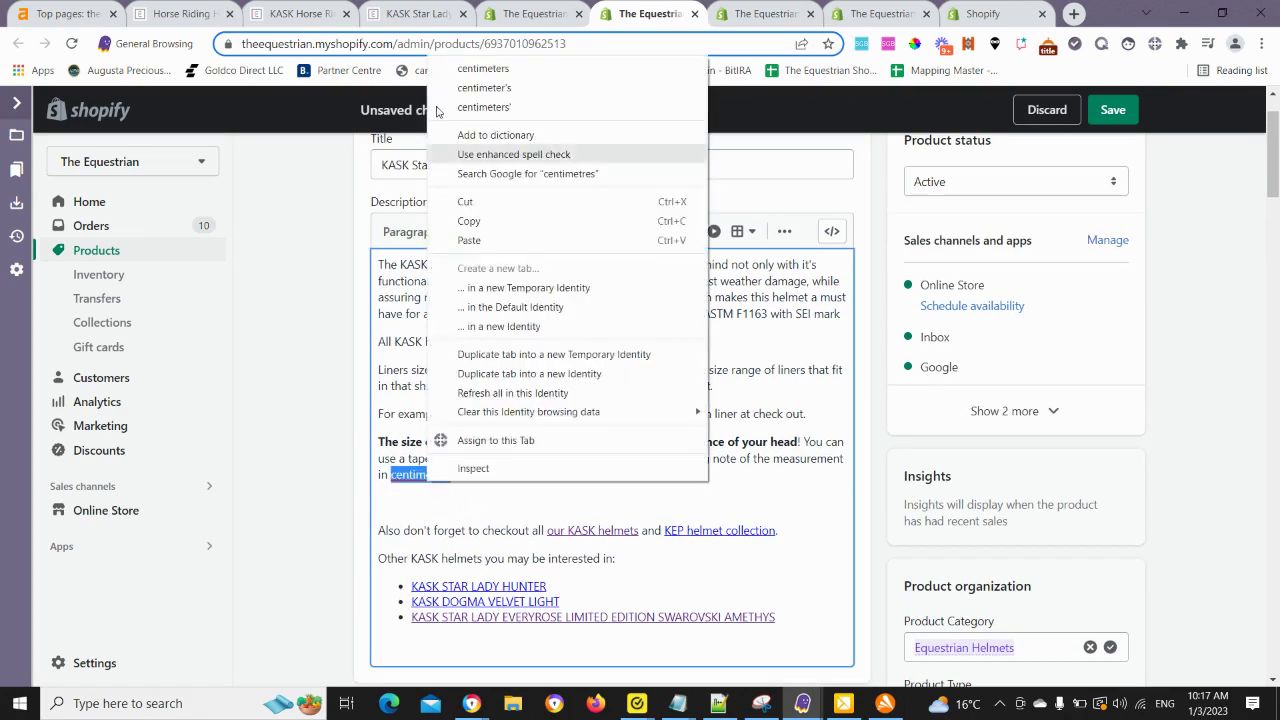
click(474, 76)
Save the KASK Star Lady product and open its live storefront page.
scroll(590, 493, up, 1)
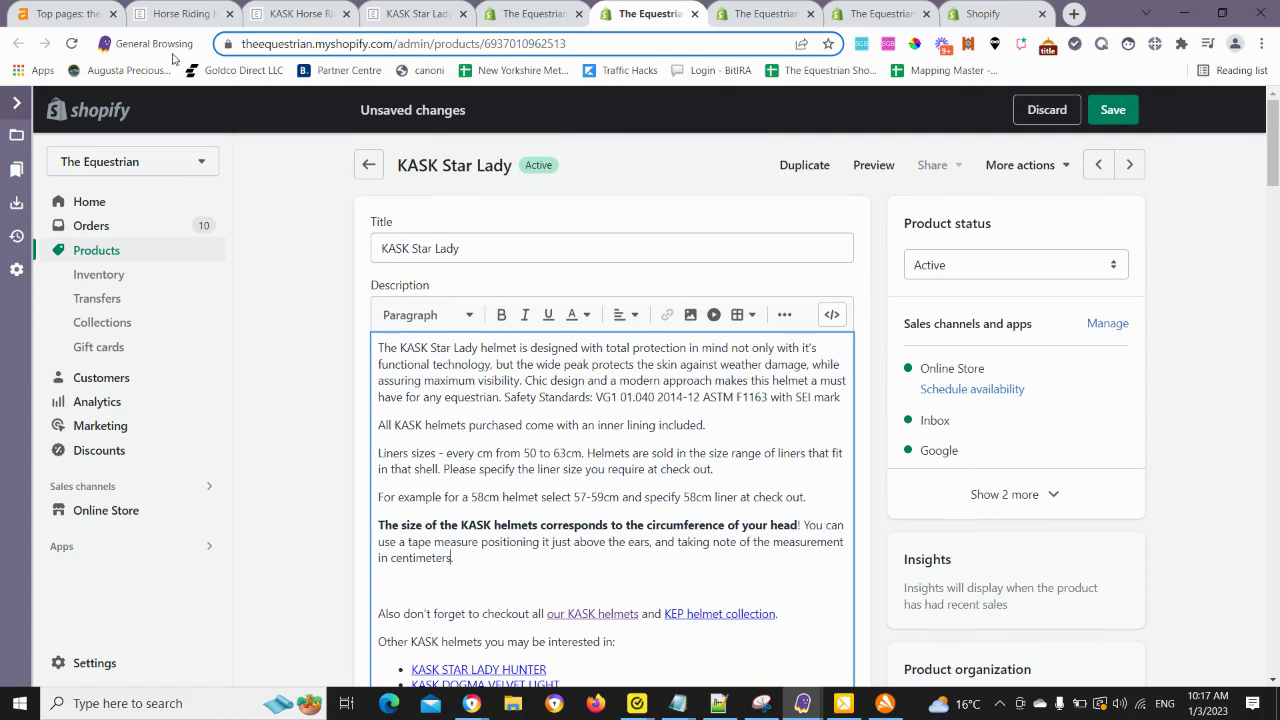
scroll(1078, 282, down, 2)
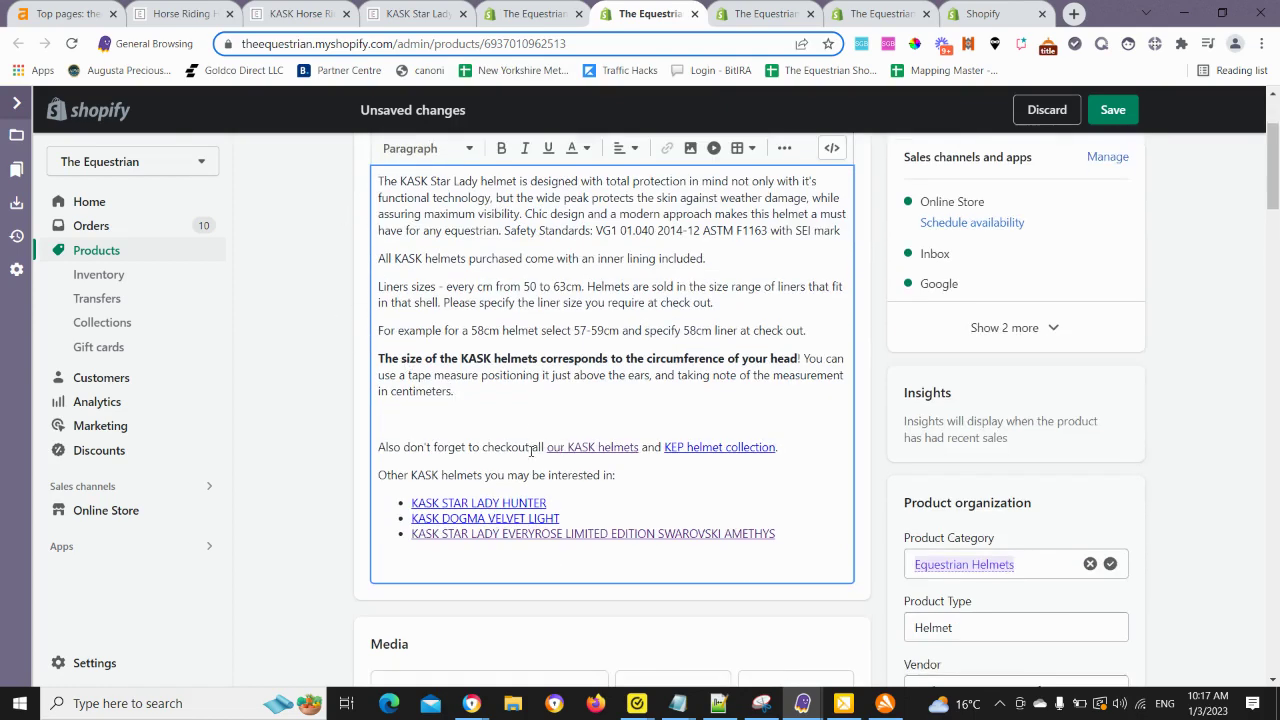
scroll(1078, 282, up, 2)
click(1109, 110)
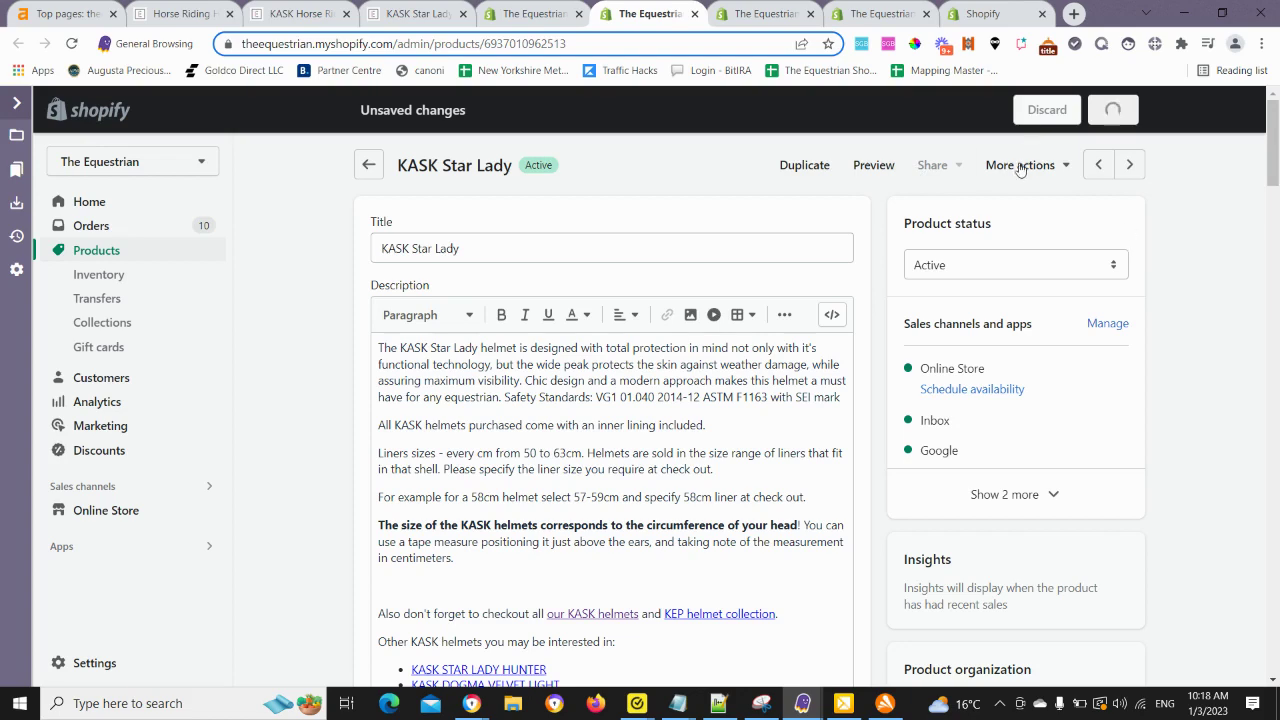
click(878, 167)
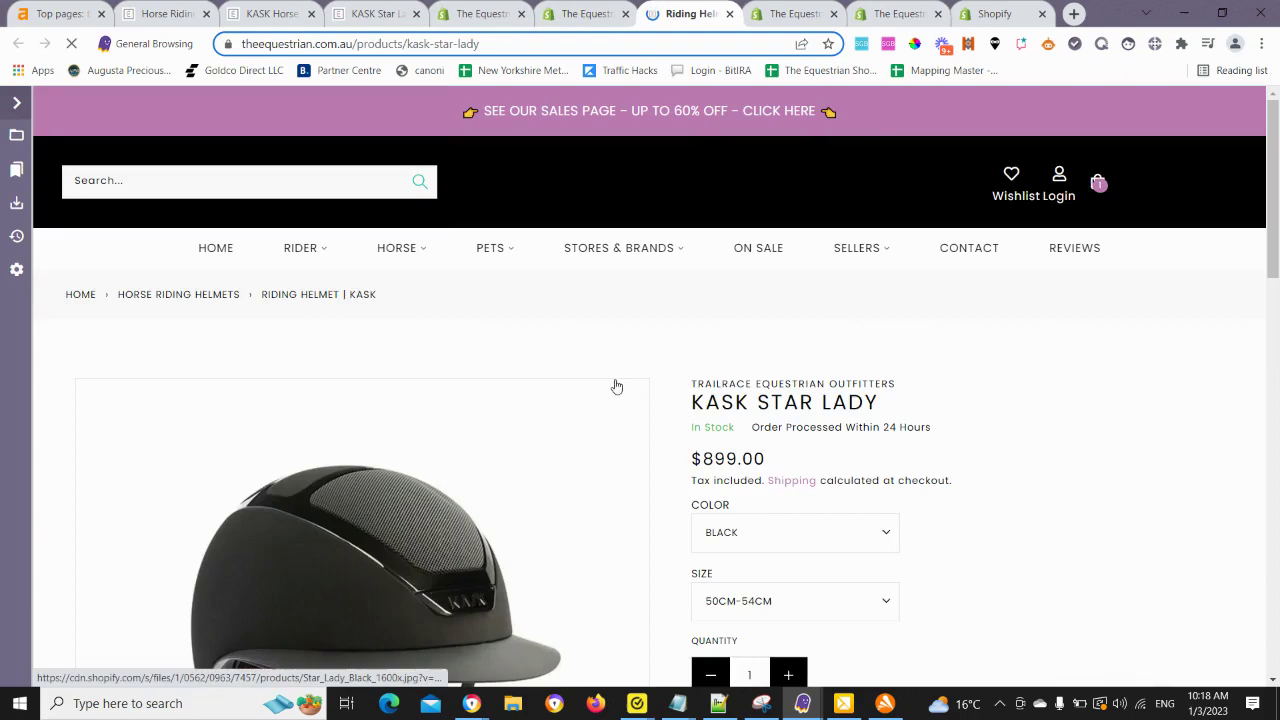
Delete the blank line above 'Also don't forget' in the admin description and save.
scroll(560, 380, down, 10)
scroll(562, 378, down, 4)
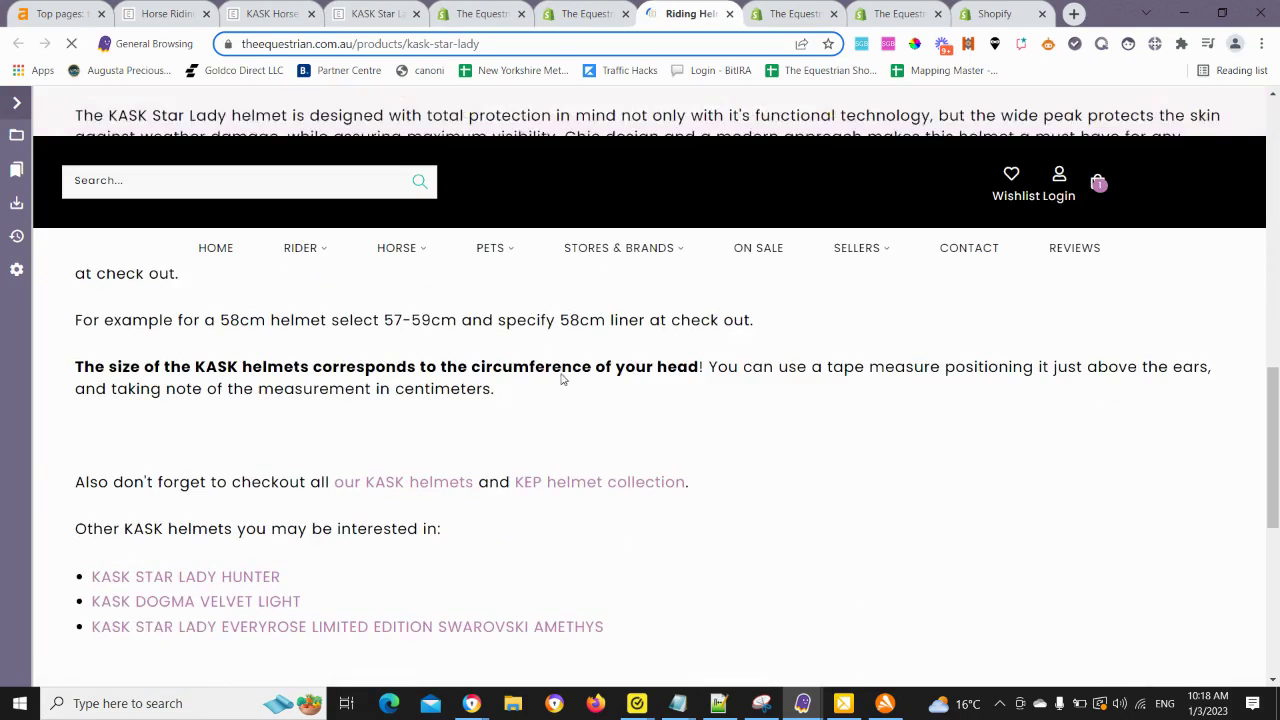
scroll(390, 470, up, 2)
scroll(400, 490, down, 4)
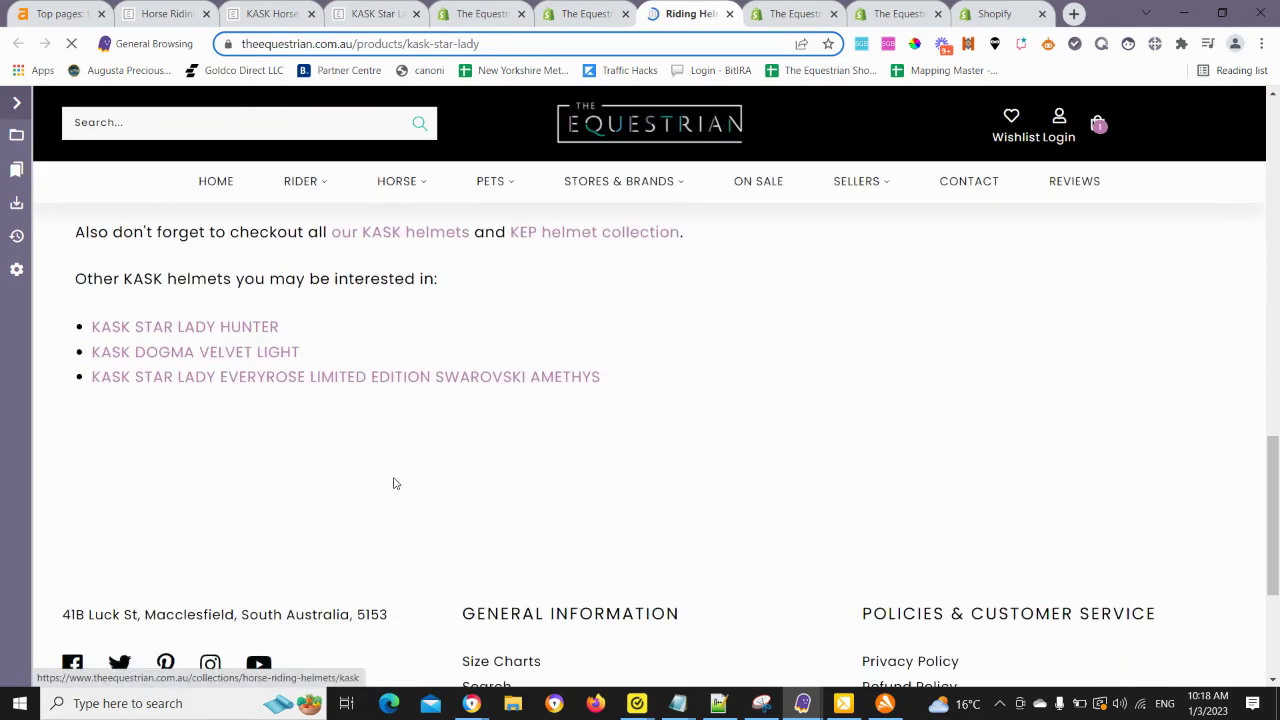
scroll(386, 474, up, 3)
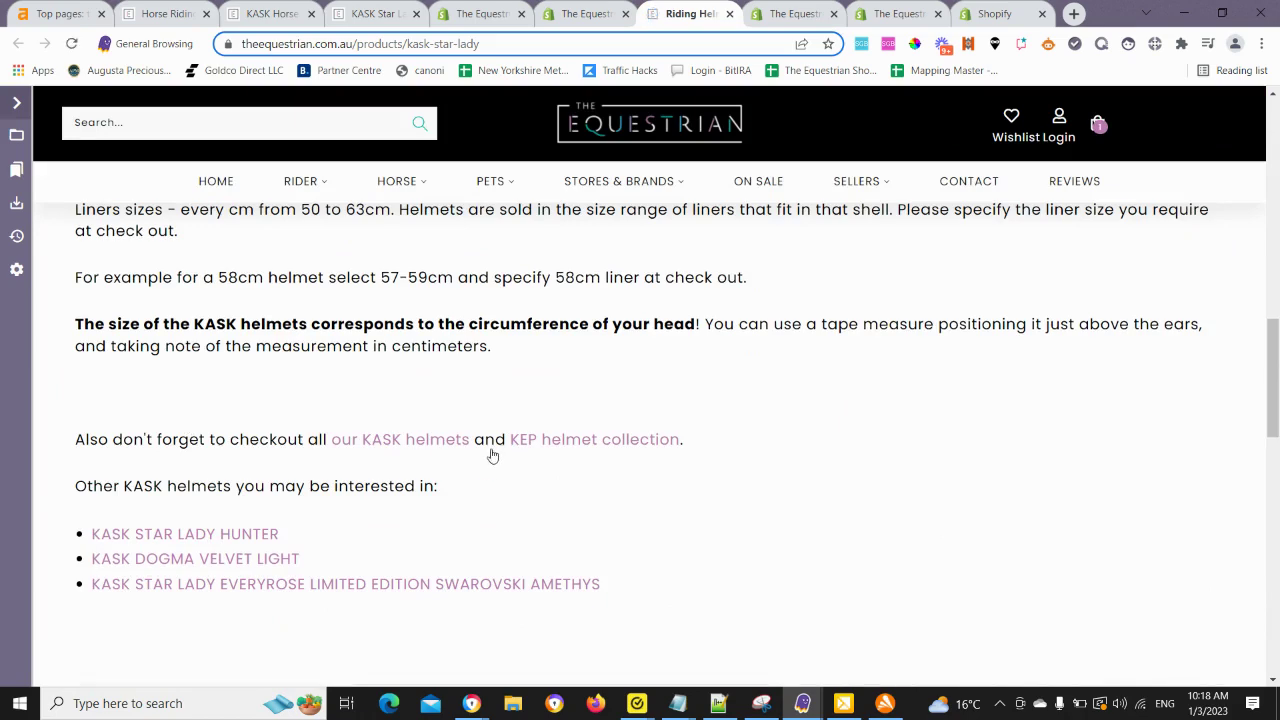
scroll(670, 359, up, 3)
scroll(670, 359, up, 1)
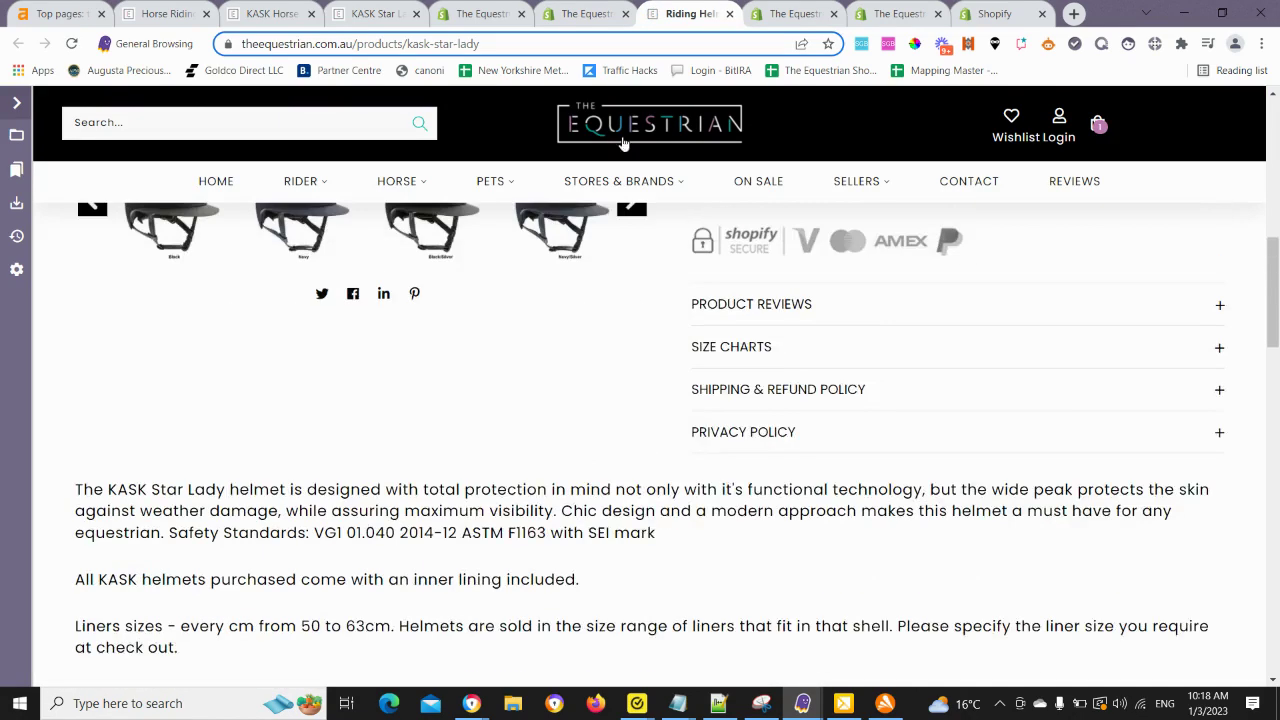
key(ctrl+shift+Tab)
click(451, 591)
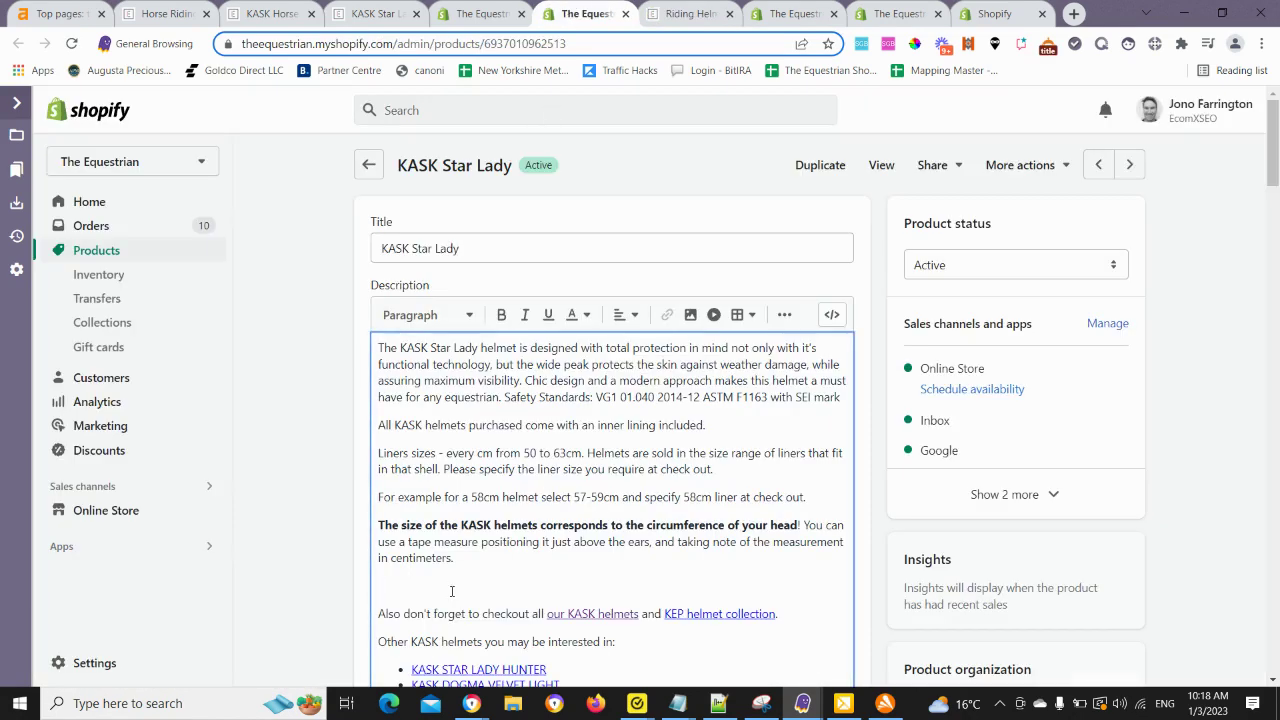
key(BackSpace)
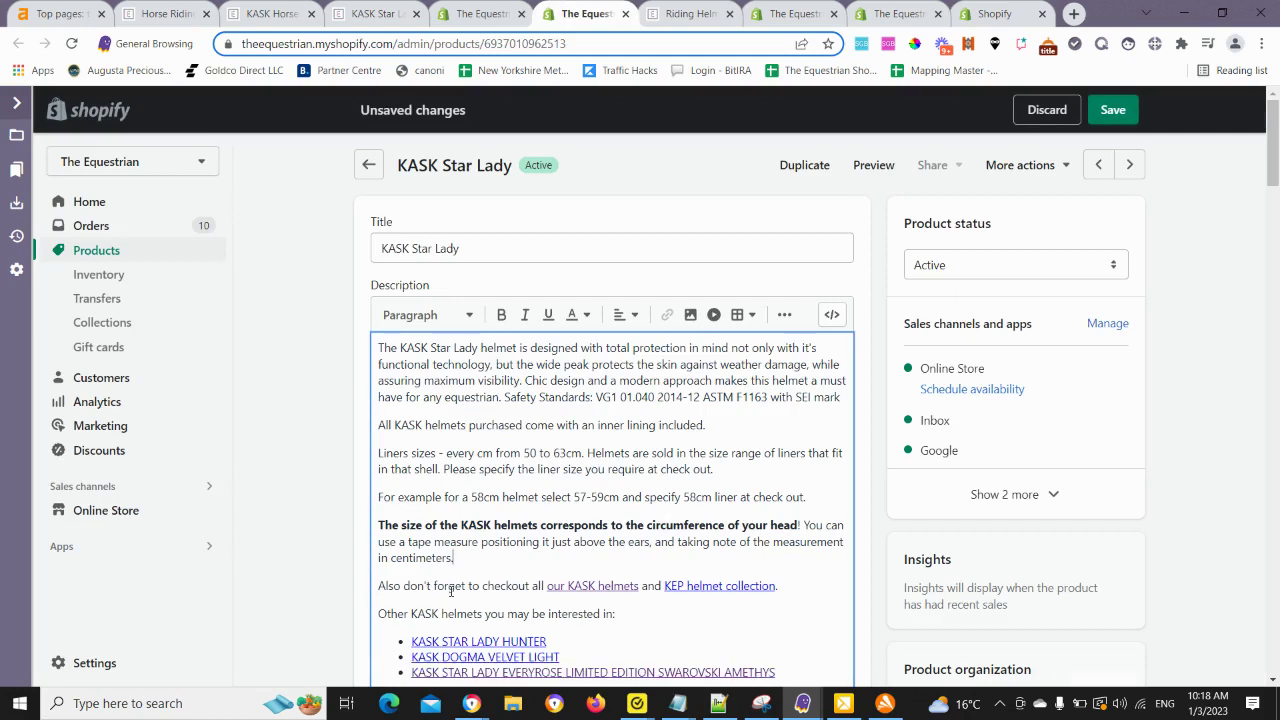
click(1108, 110)
Review the live KASK Star Lady page for the collection links and three related-helmet links.
key(ctrl+Tab)
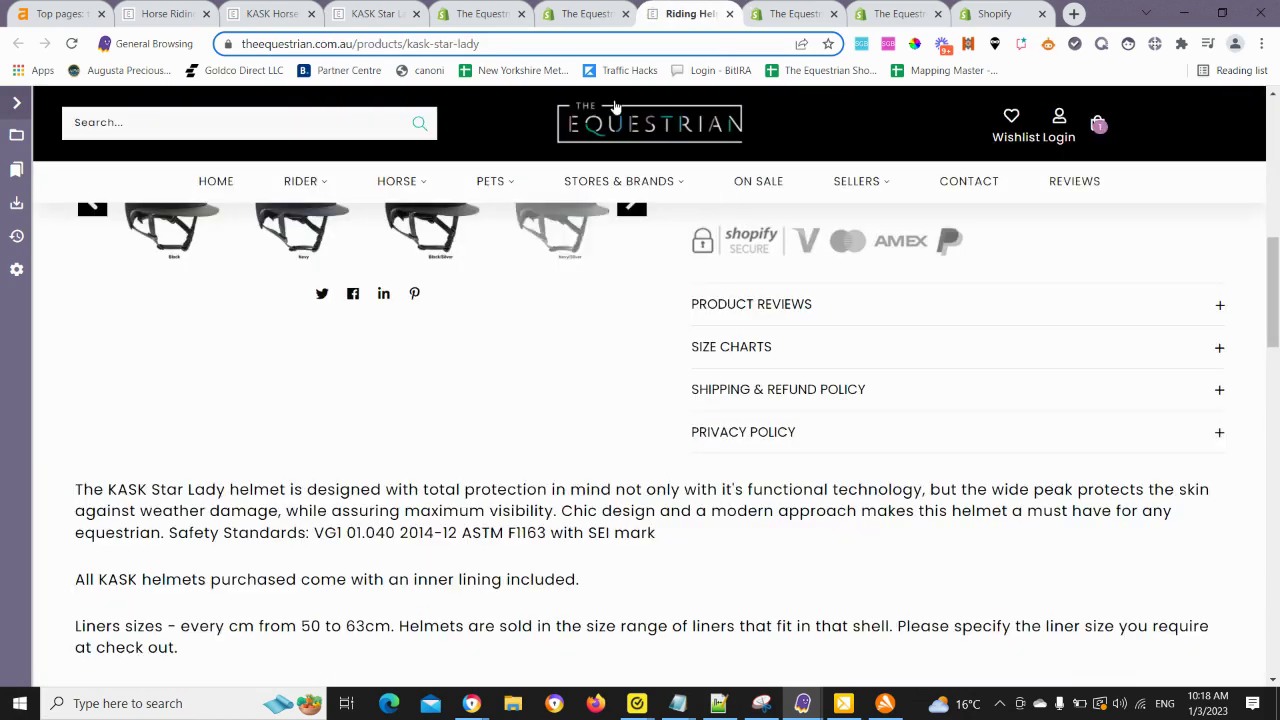
scroll(530, 286, down, 5)
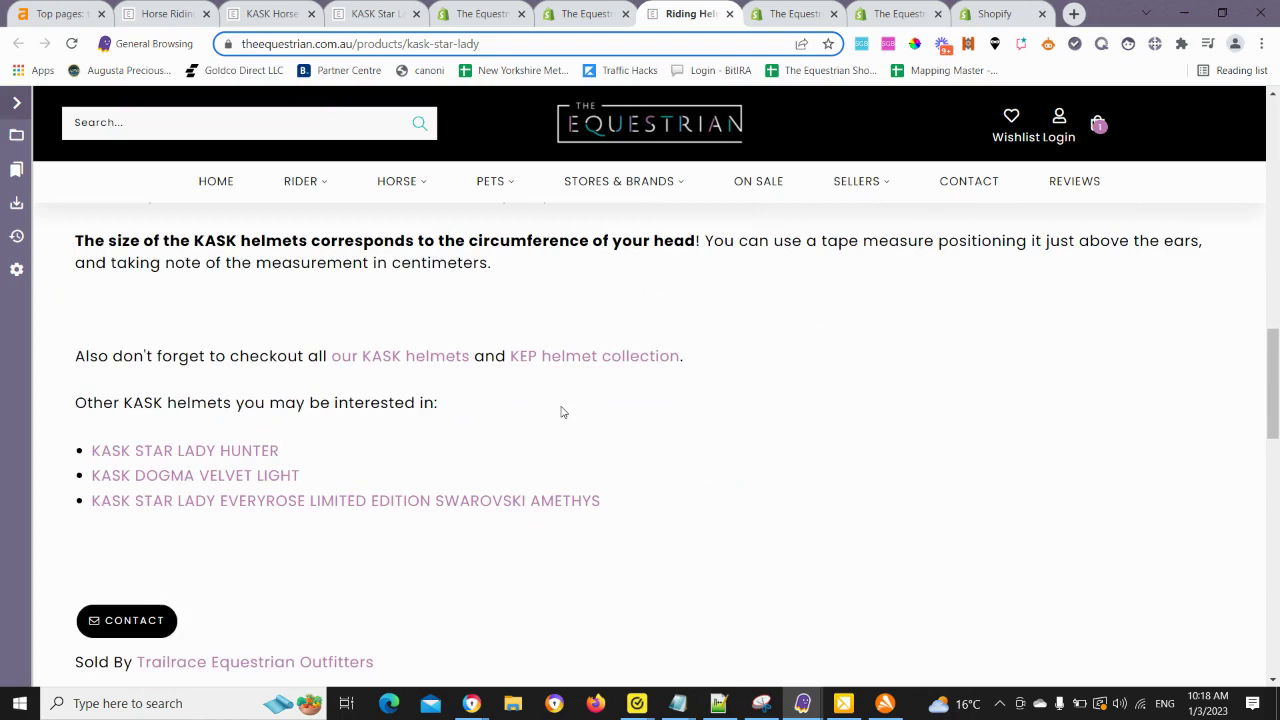
scroll(561, 412, up, 3)
scroll(380, 503, down, 3)
scroll(645, 423, up, 1)
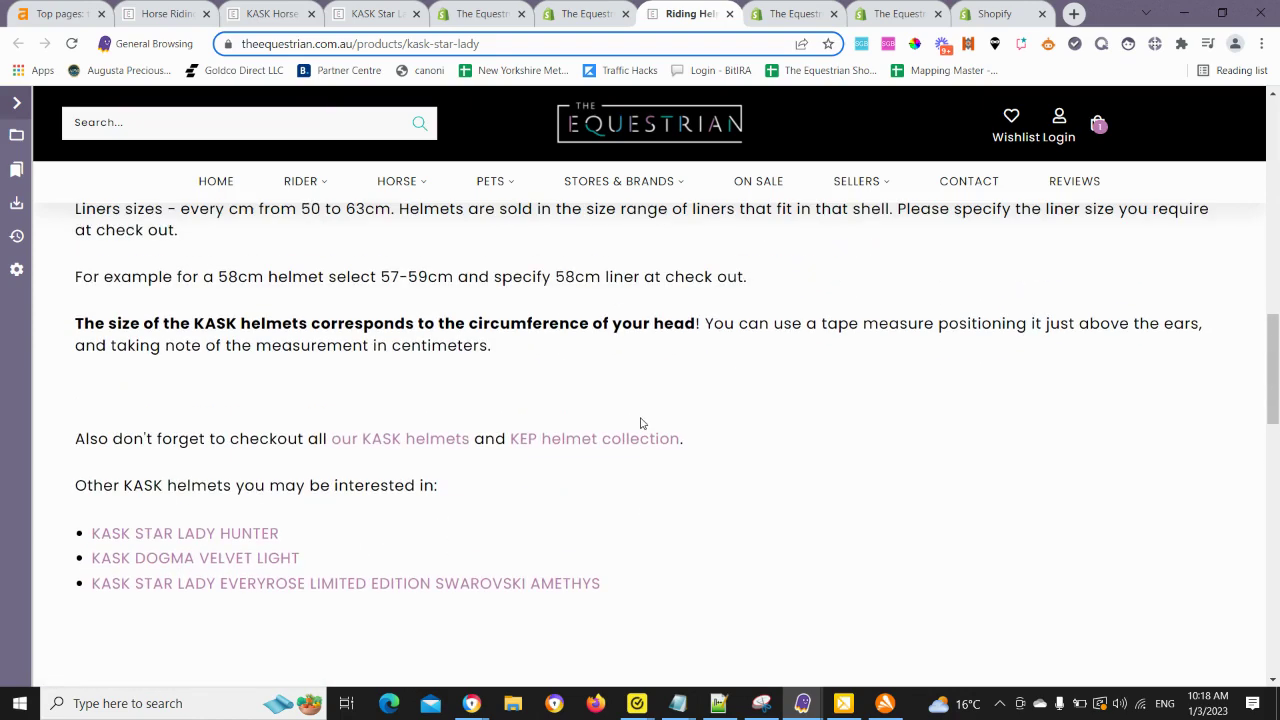
scroll(407, 340, up, 2)
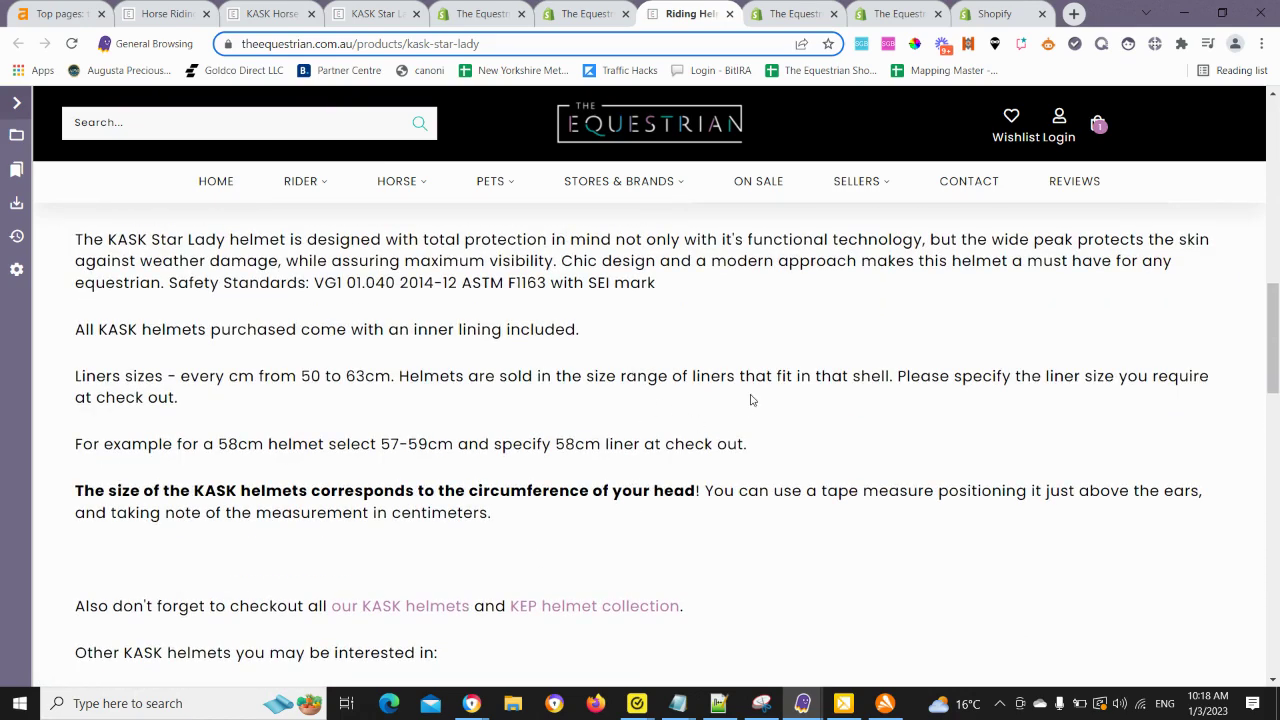
scroll(750, 403, up, 3)
scroll(540, 491, up, 1)
scroll(535, 480, down, 2)
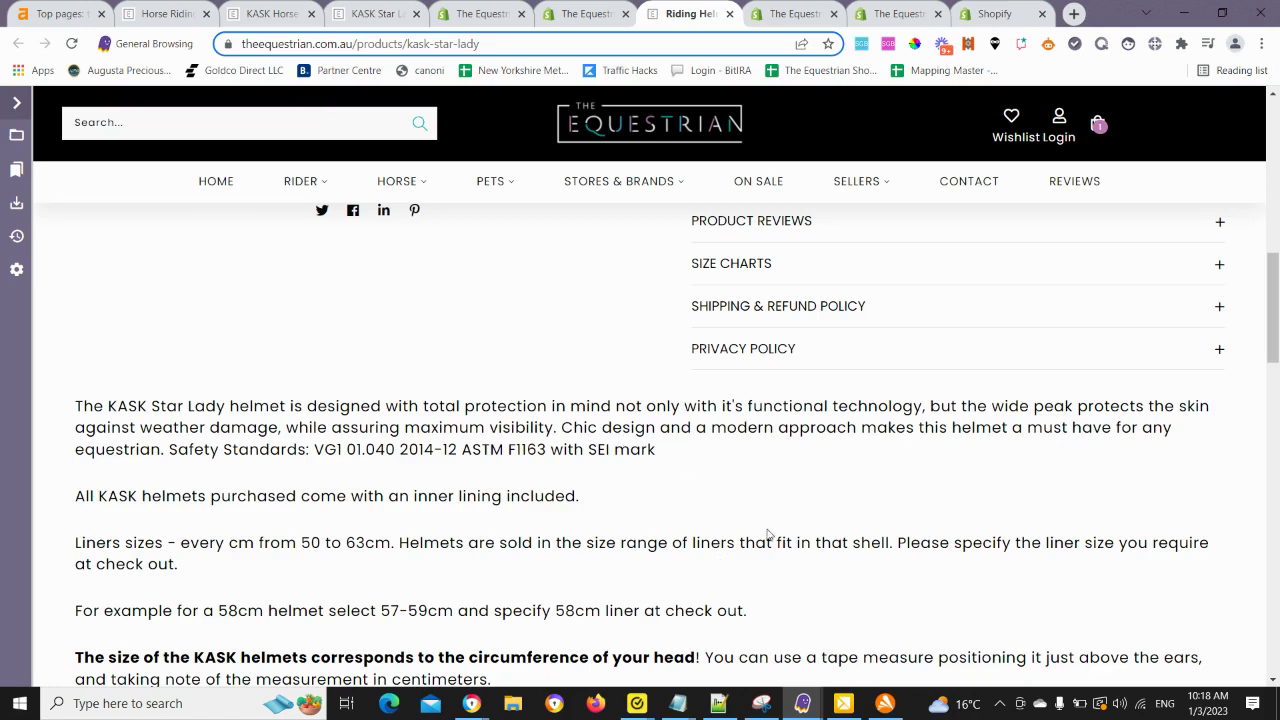
scroll(740, 525, up, 1)
scroll(640, 515, down, 2)
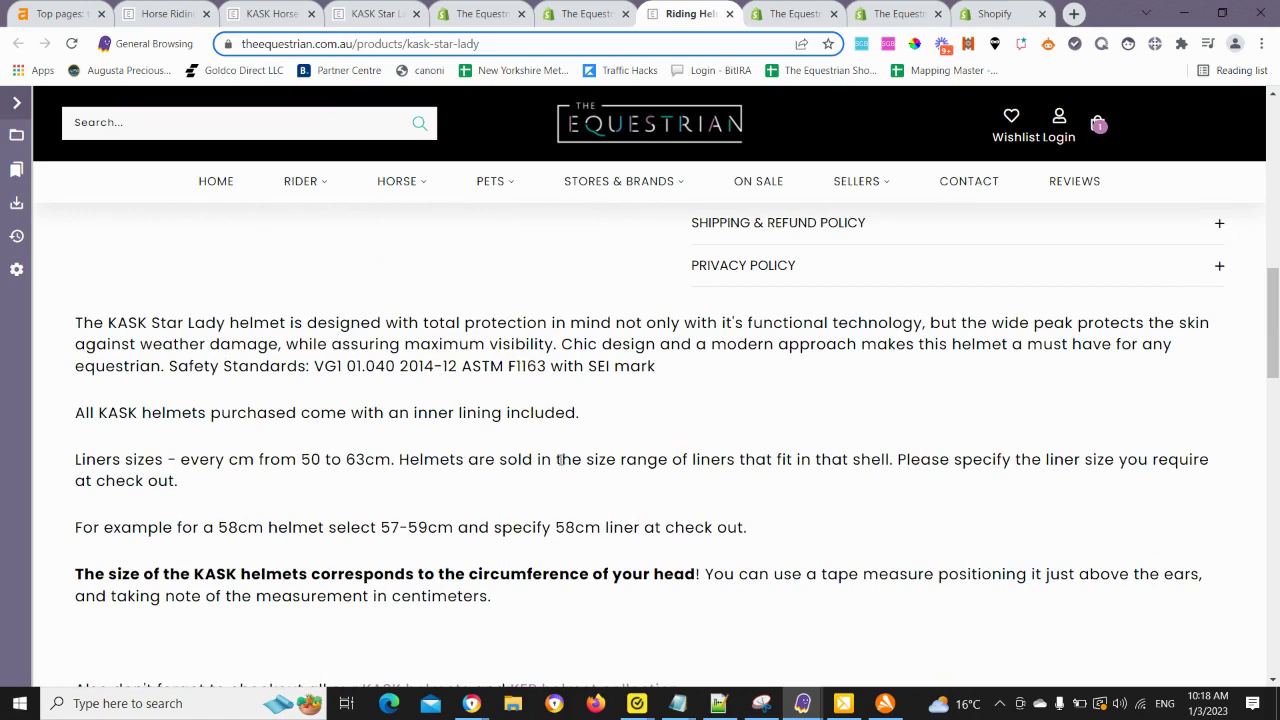
scroll(468, 460, down, 2)
scroll(399, 481, down, 1)
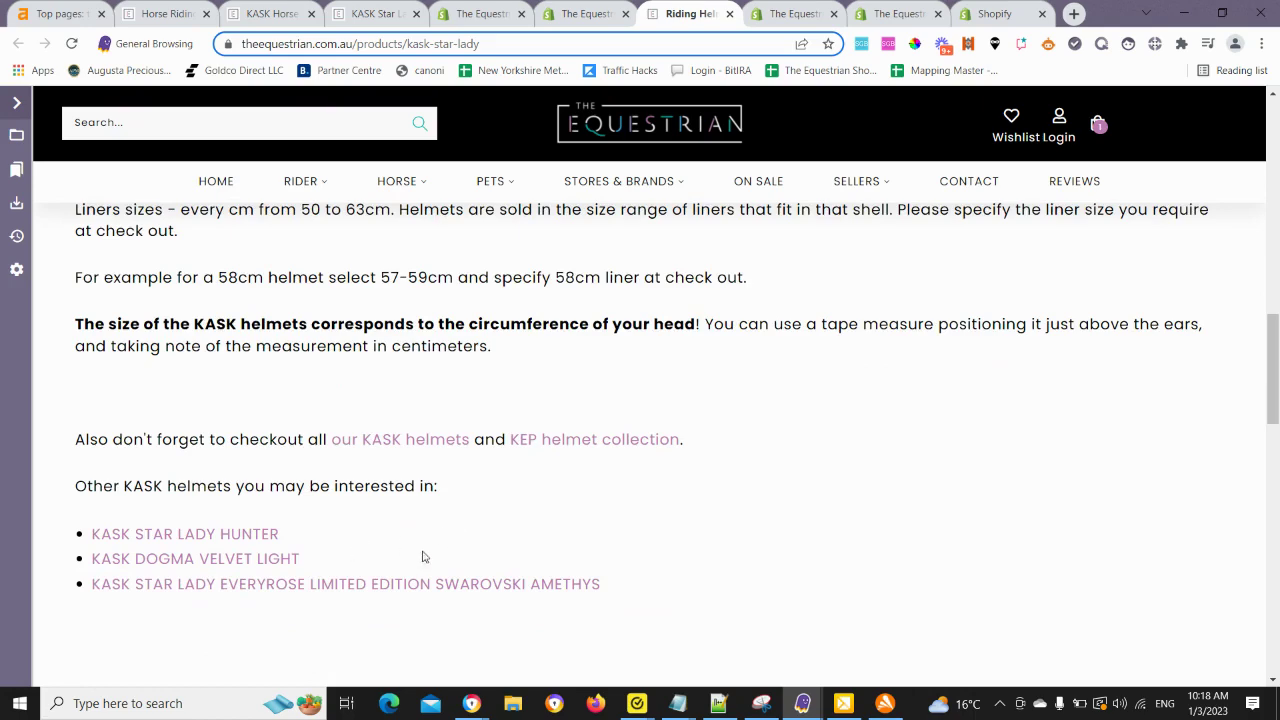
scroll(435, 532, up, 1)
scroll(435, 532, up, 2)
scroll(420, 495, down, 4)
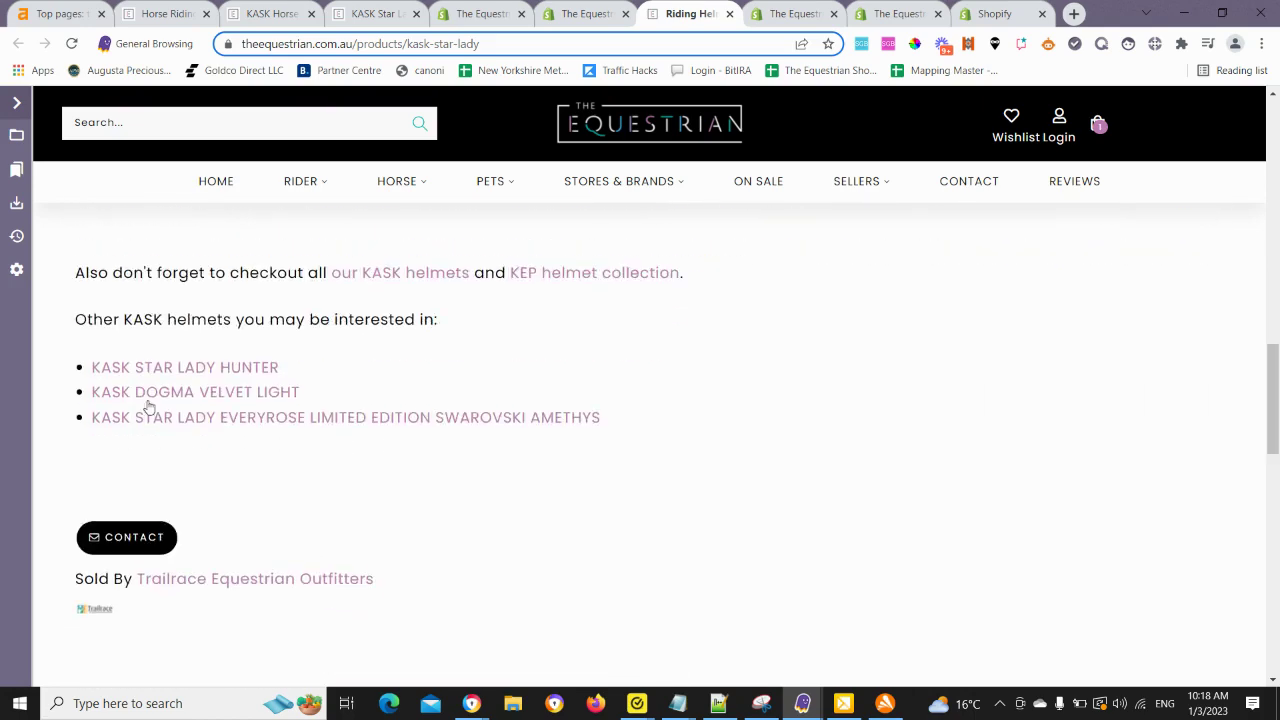
Follow the KASK Star Lady Hunter related link and review its $829.00 in-stock product page.
click(199, 371)
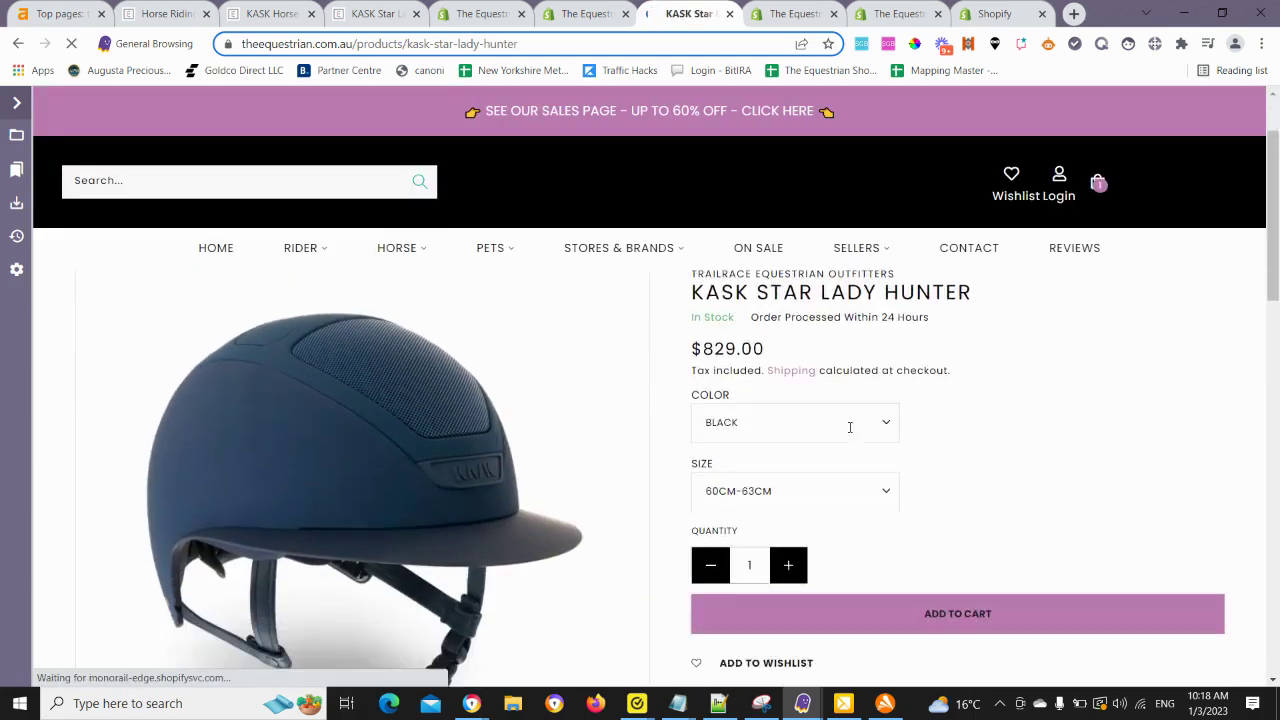
scroll(840, 450, down, 3)
scroll(831, 478, down, 6)
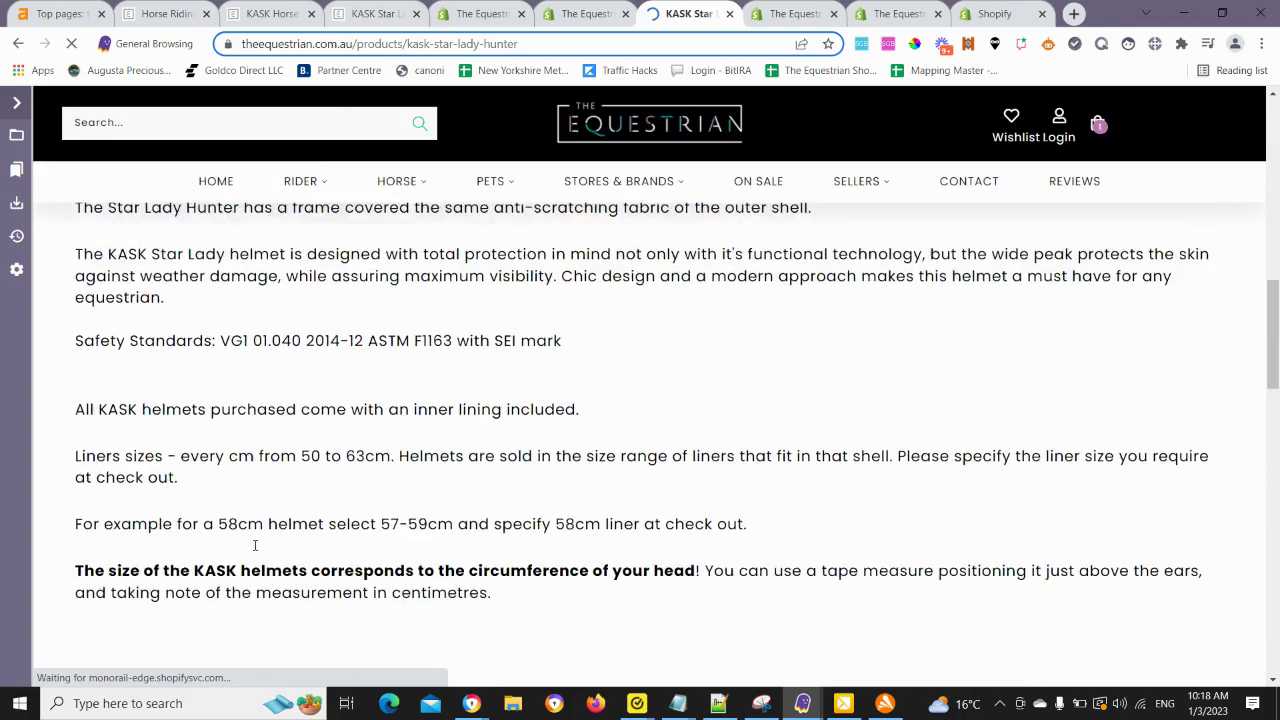
scroll(287, 500, down, 2)
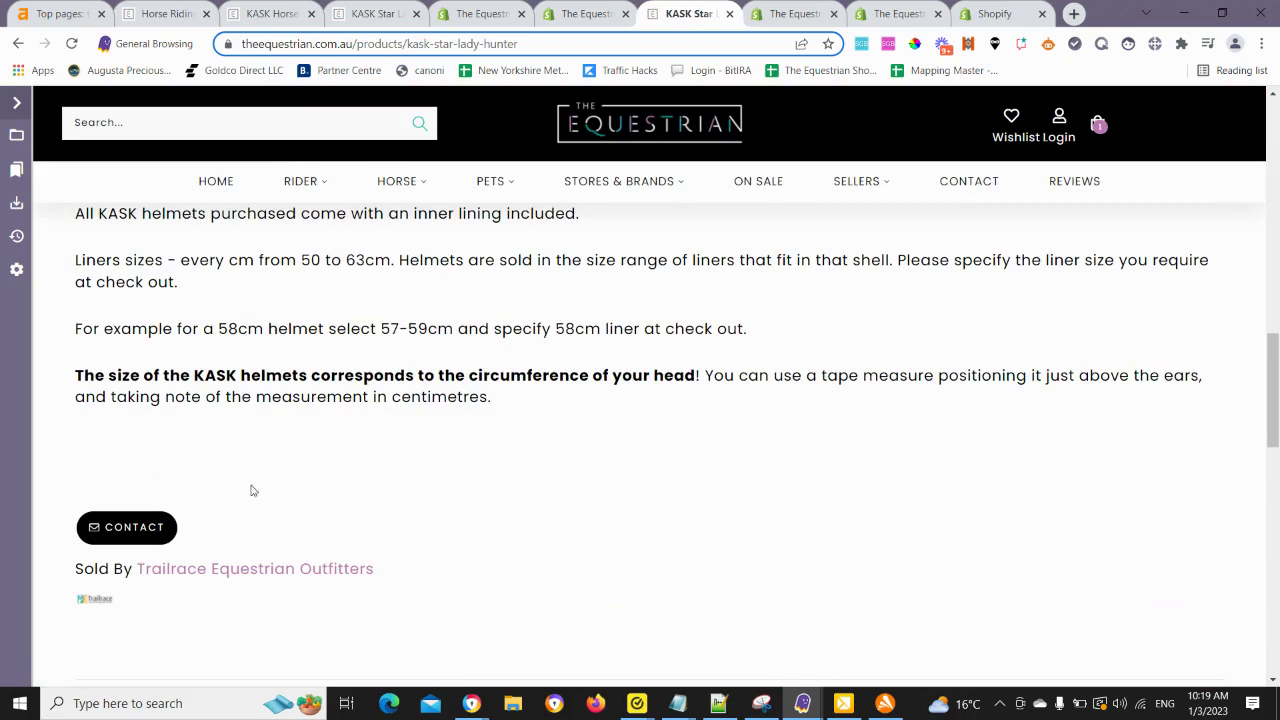
scroll(409, 431, up, 3)
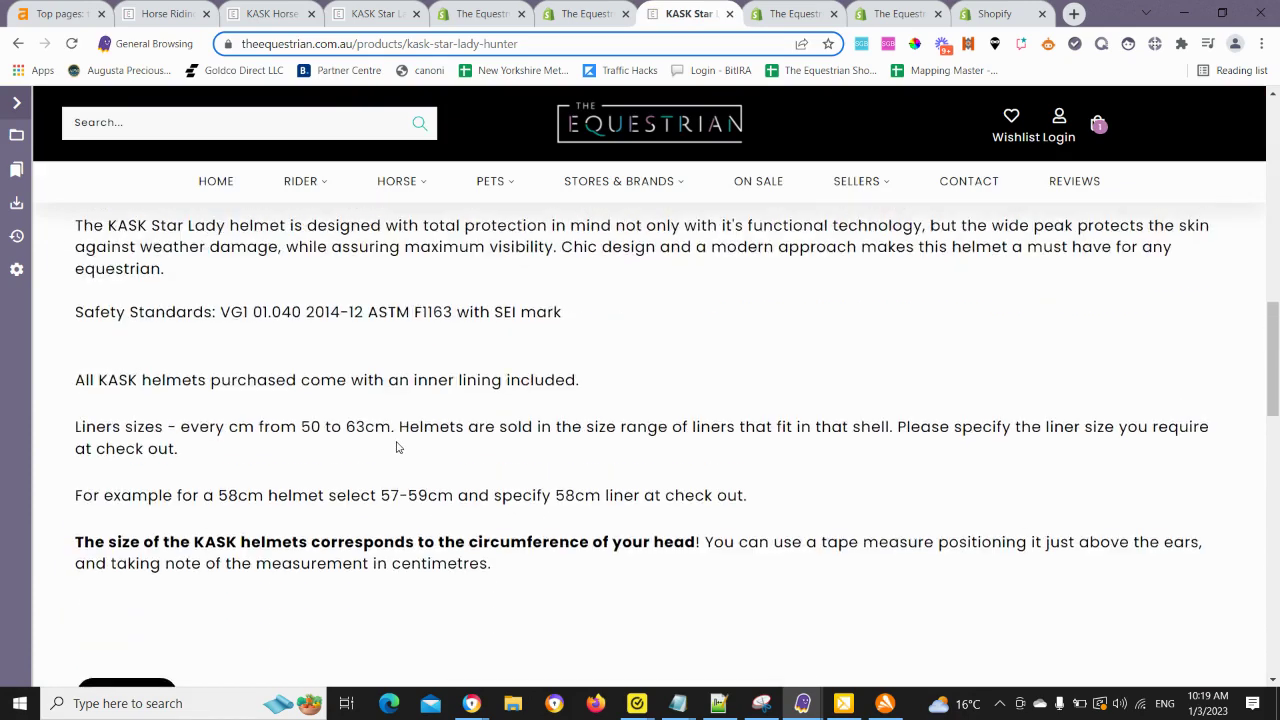
scroll(403, 475, down, 3)
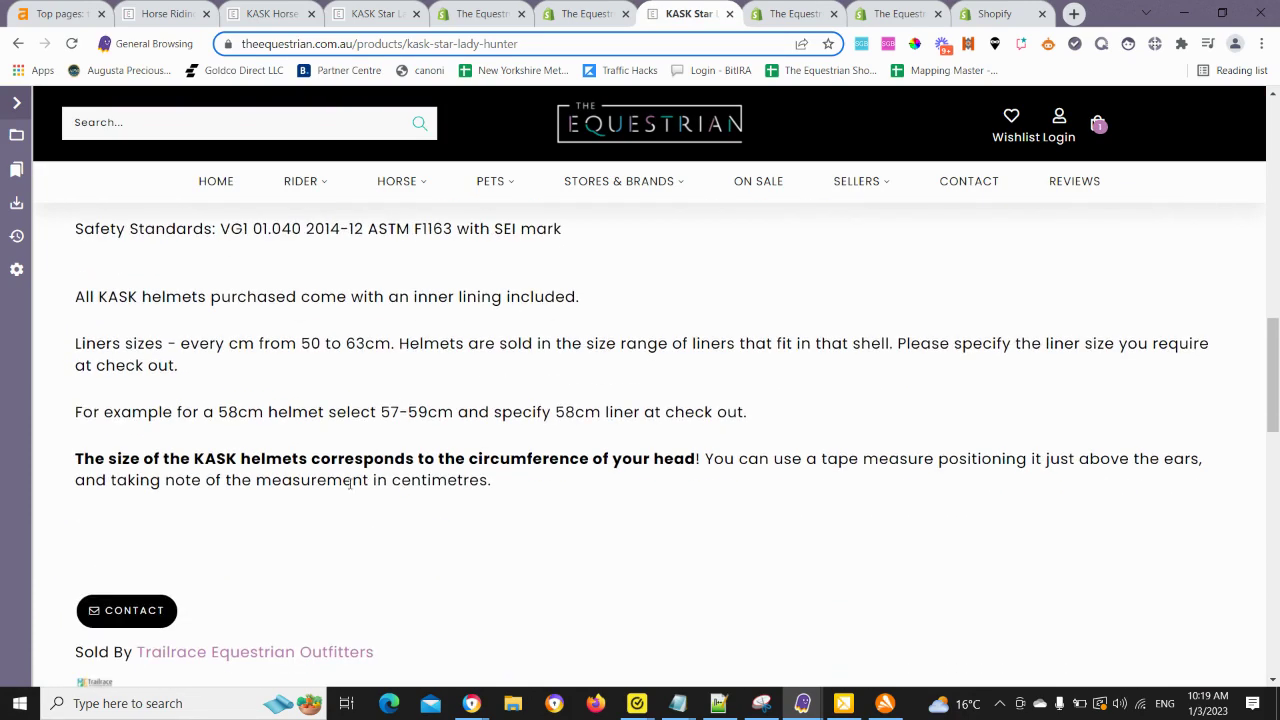
scroll(340, 475, up, 3)
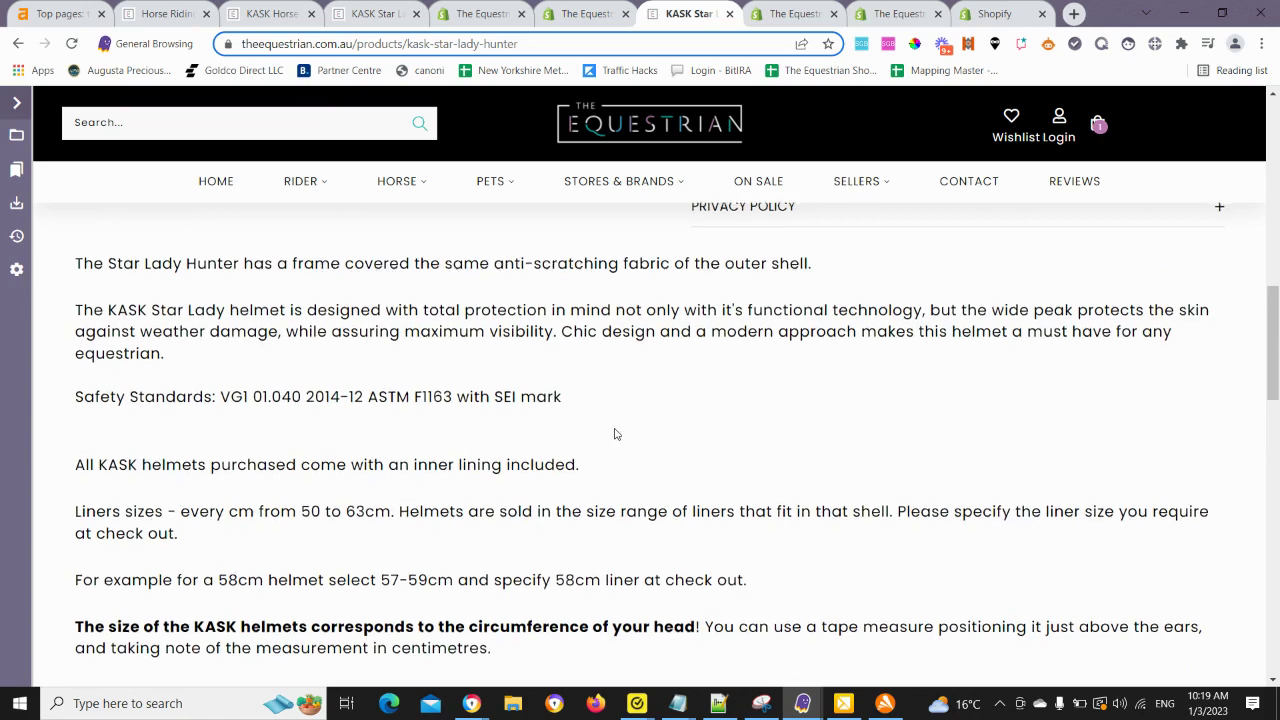
scroll(640, 478, down, 3)
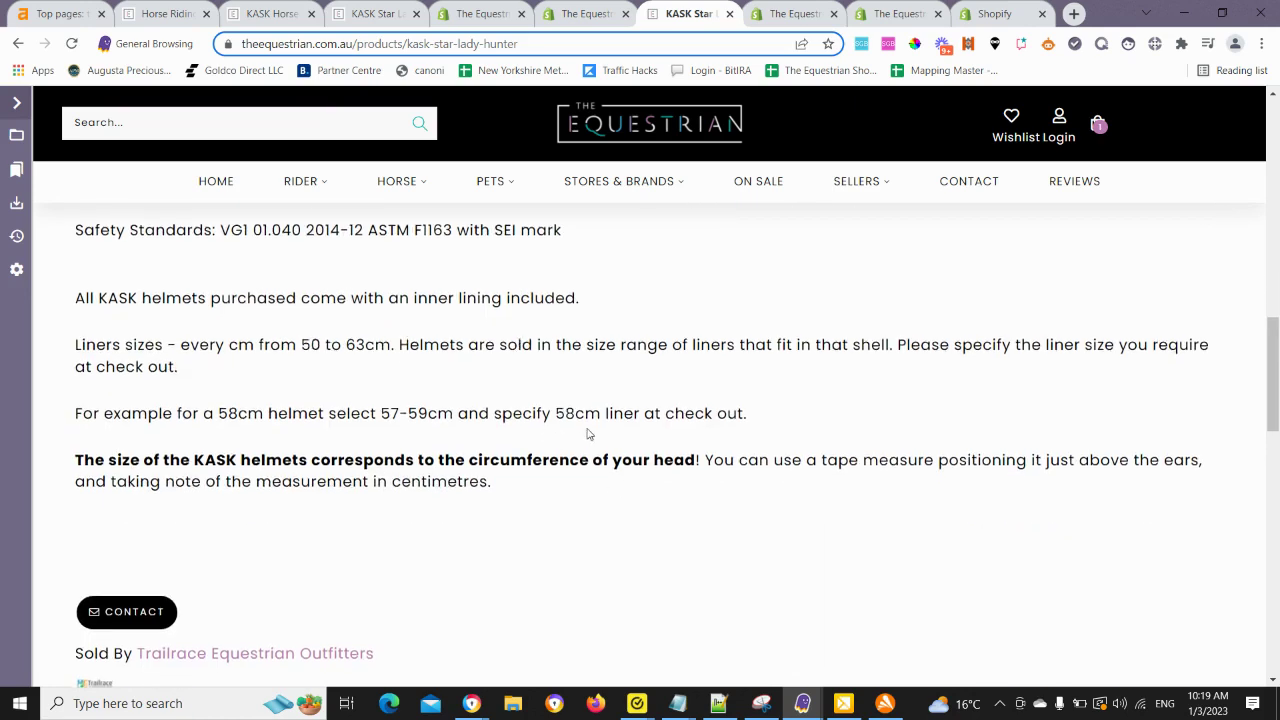
scroll(592, 480, up, 3)
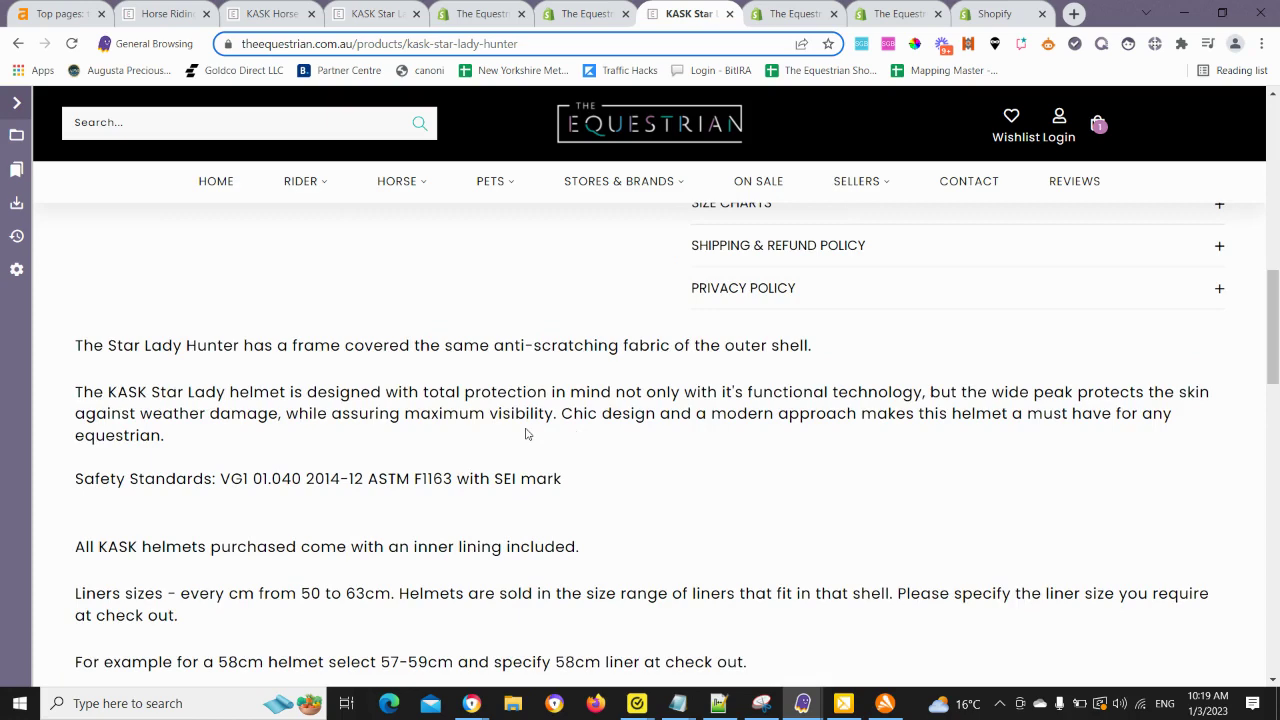
scroll(726, 545, up, 6)
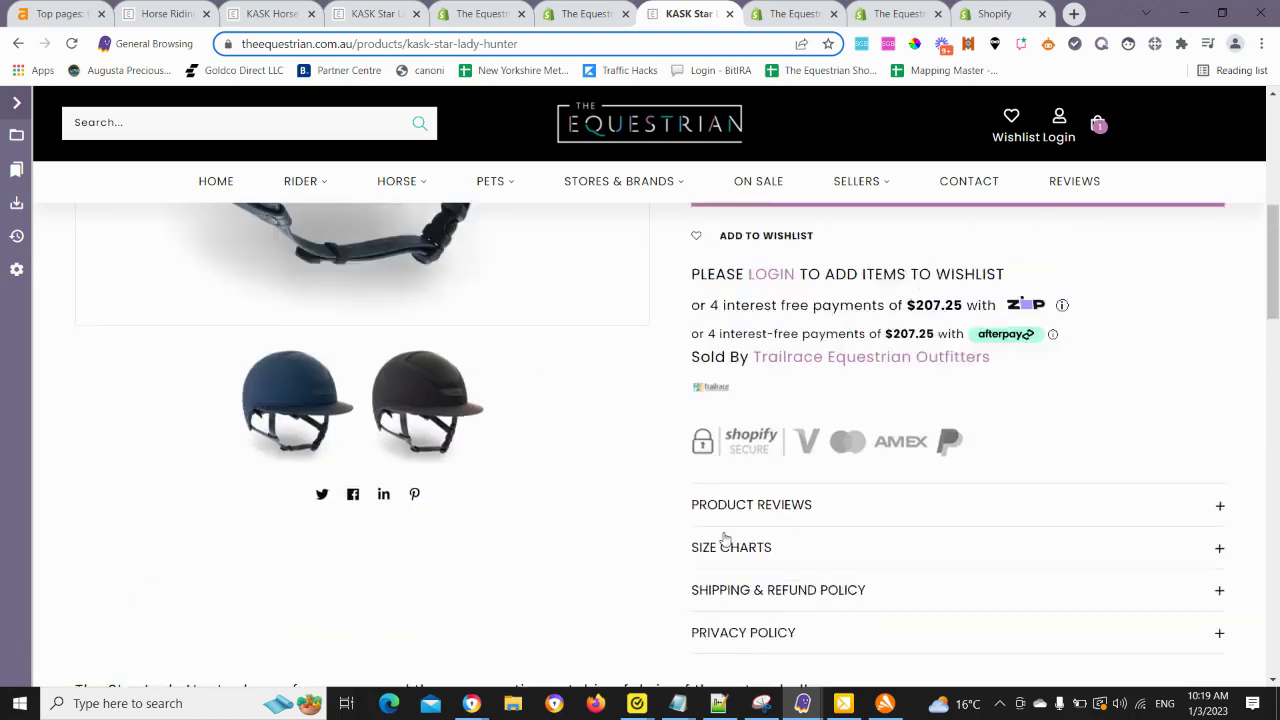
scroll(688, 525, down, 3)
scroll(683, 520, up, 8)
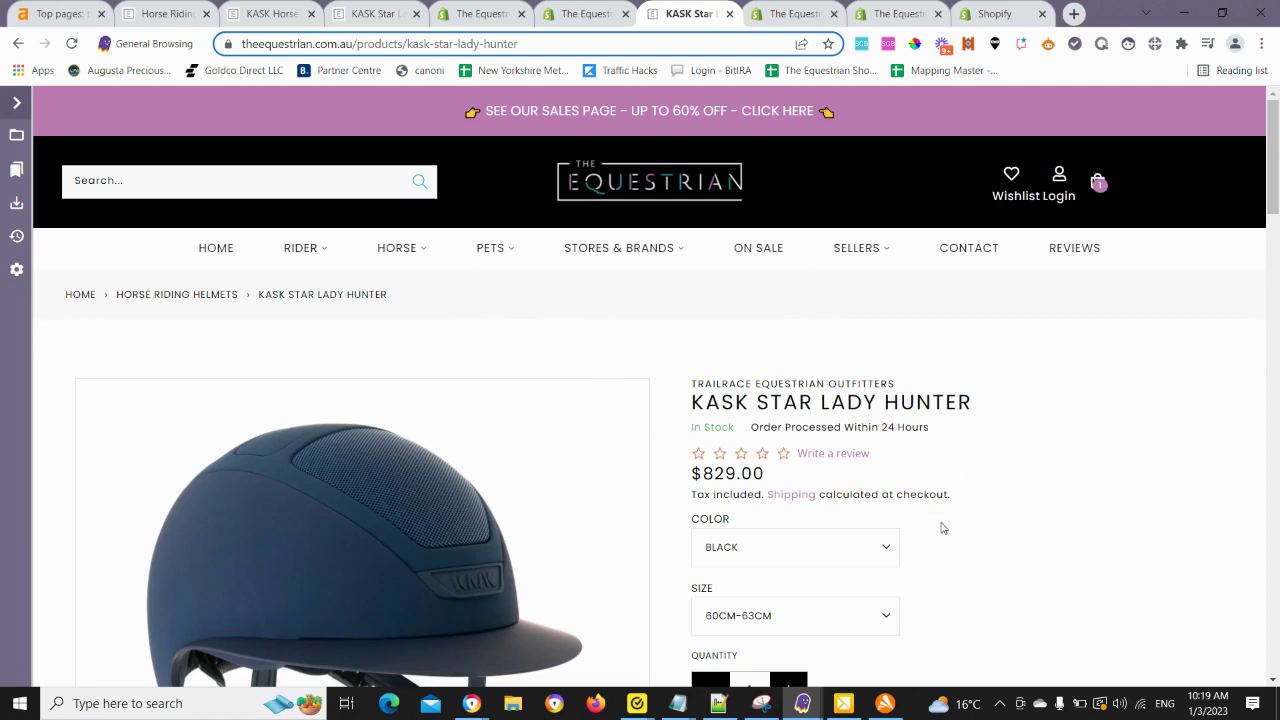
scroll(946, 526, down, 1)
scroll(922, 481, down, 4)
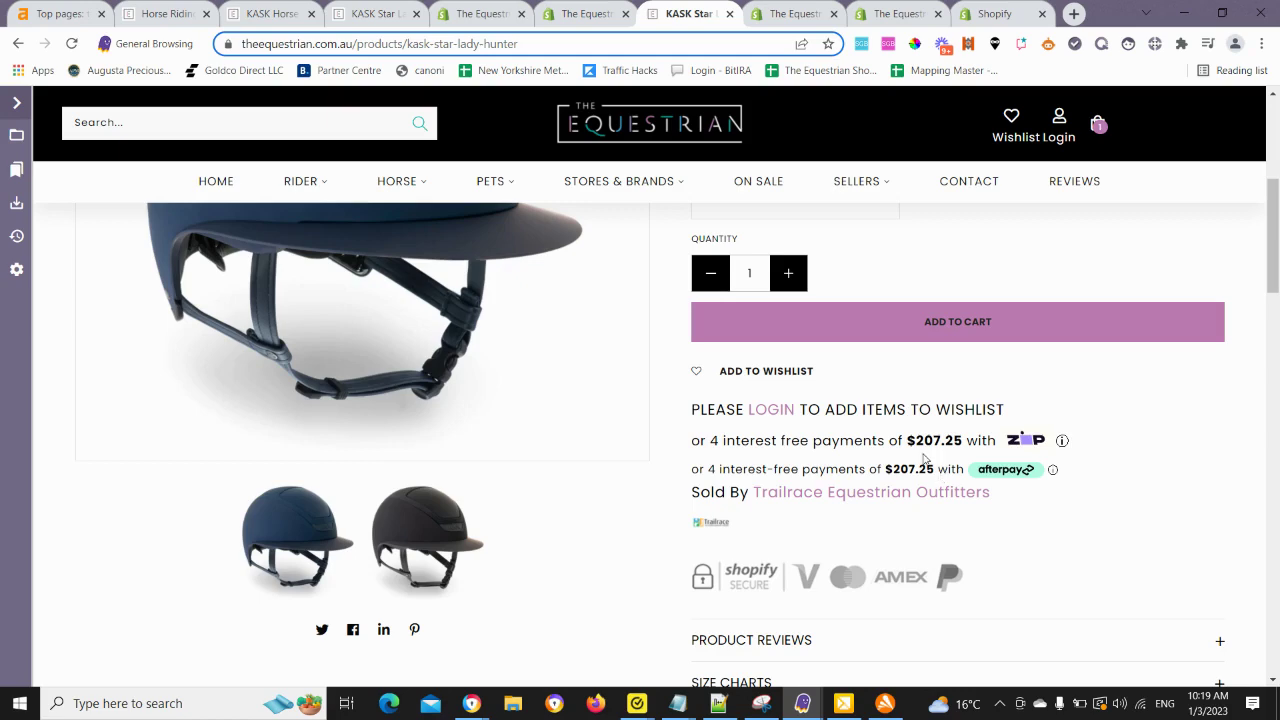
scroll(874, 469, up, 5)
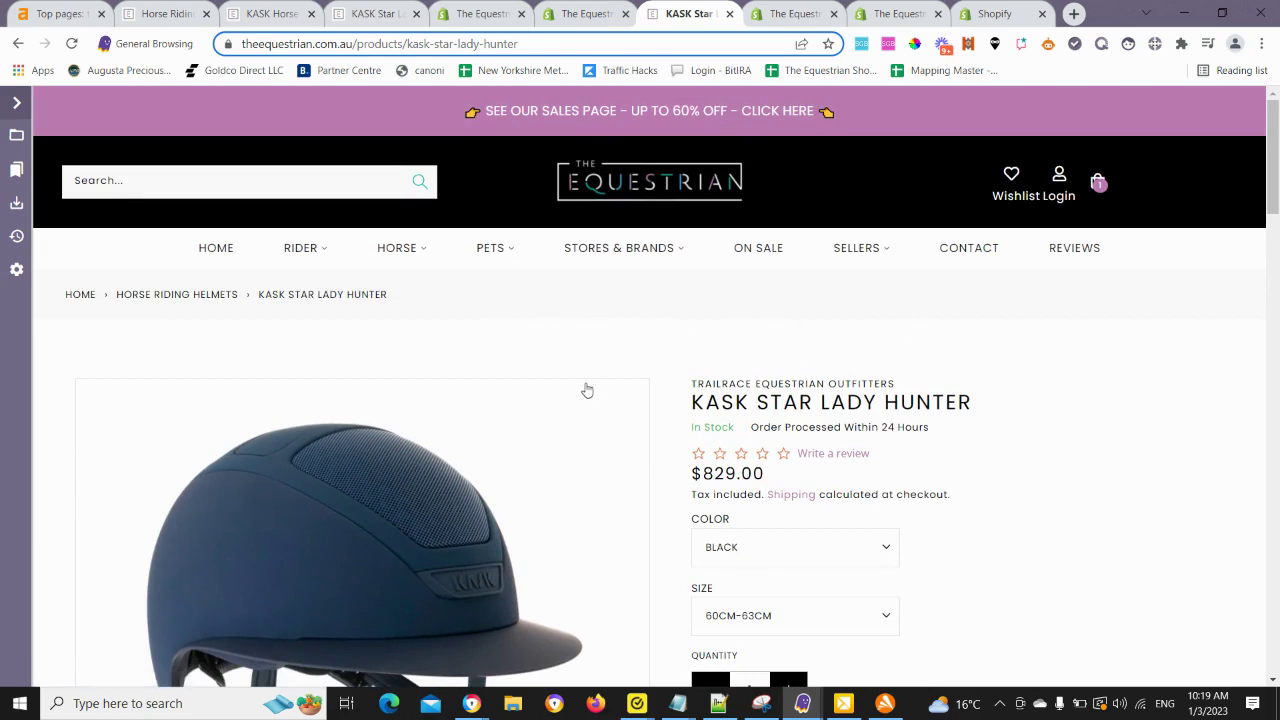
scroll(511, 371, down, 1)
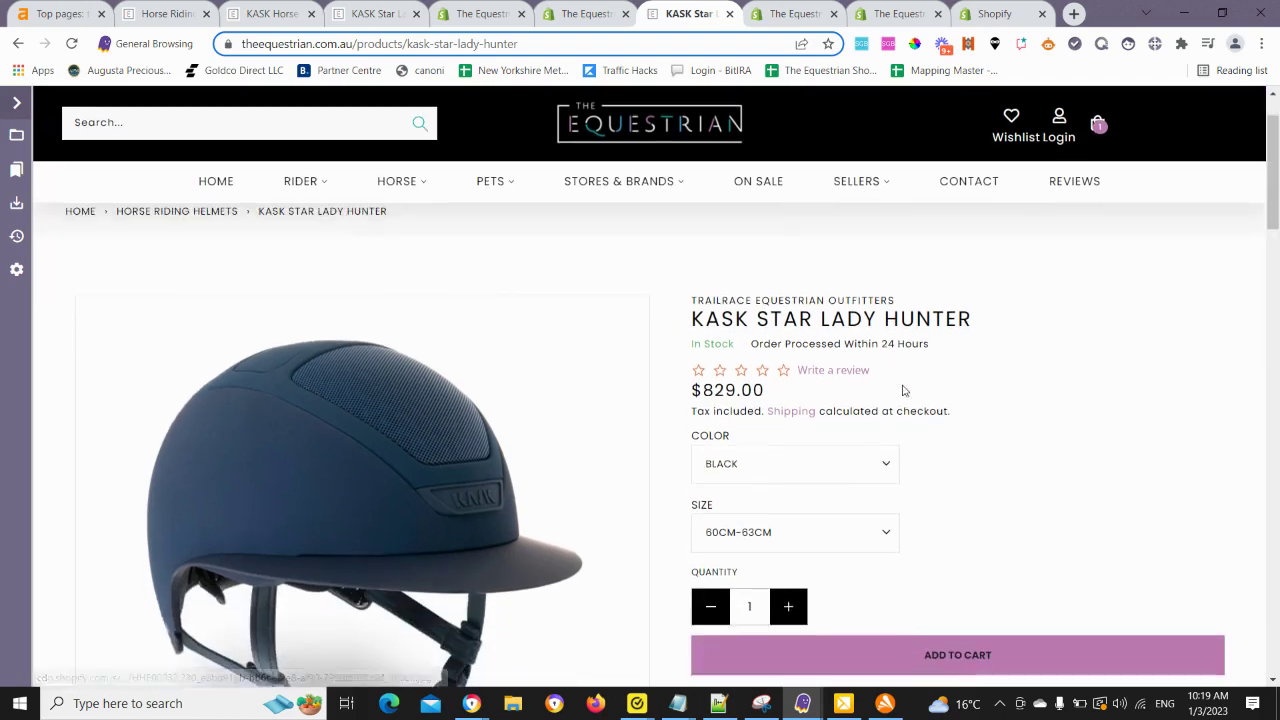
scroll(545, 298, up, 1)
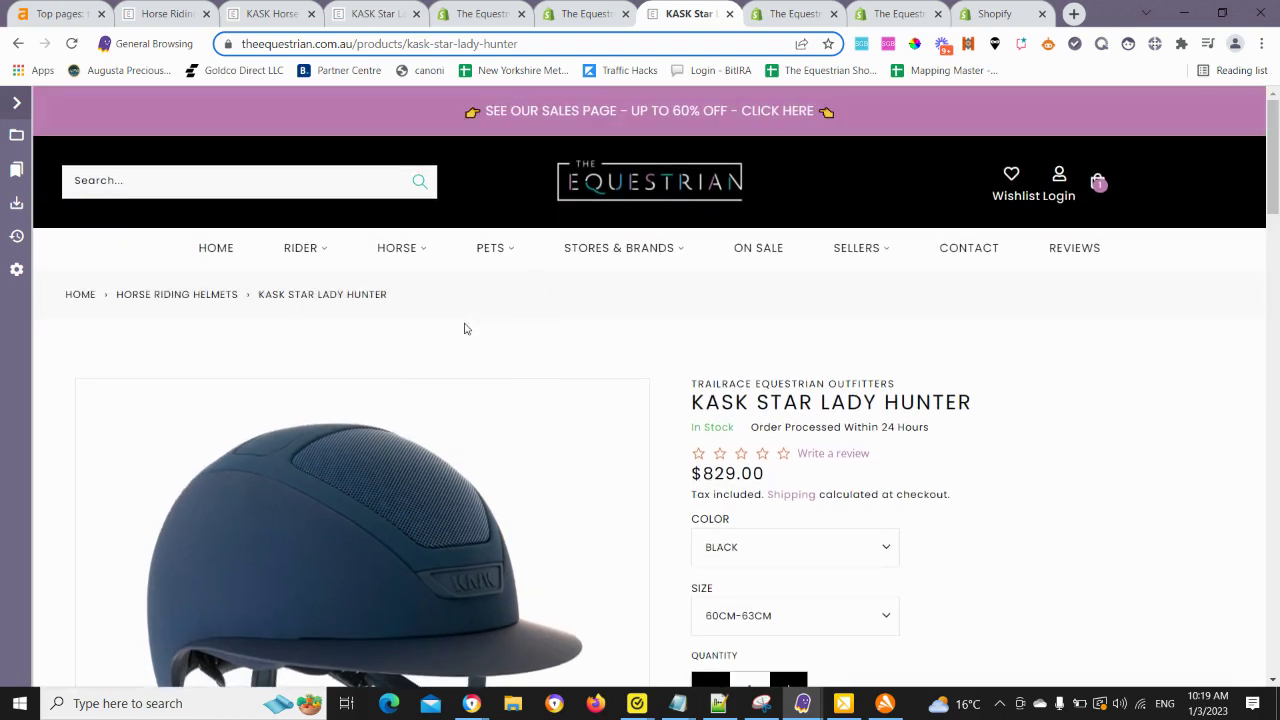
mouse_move(408, 254)
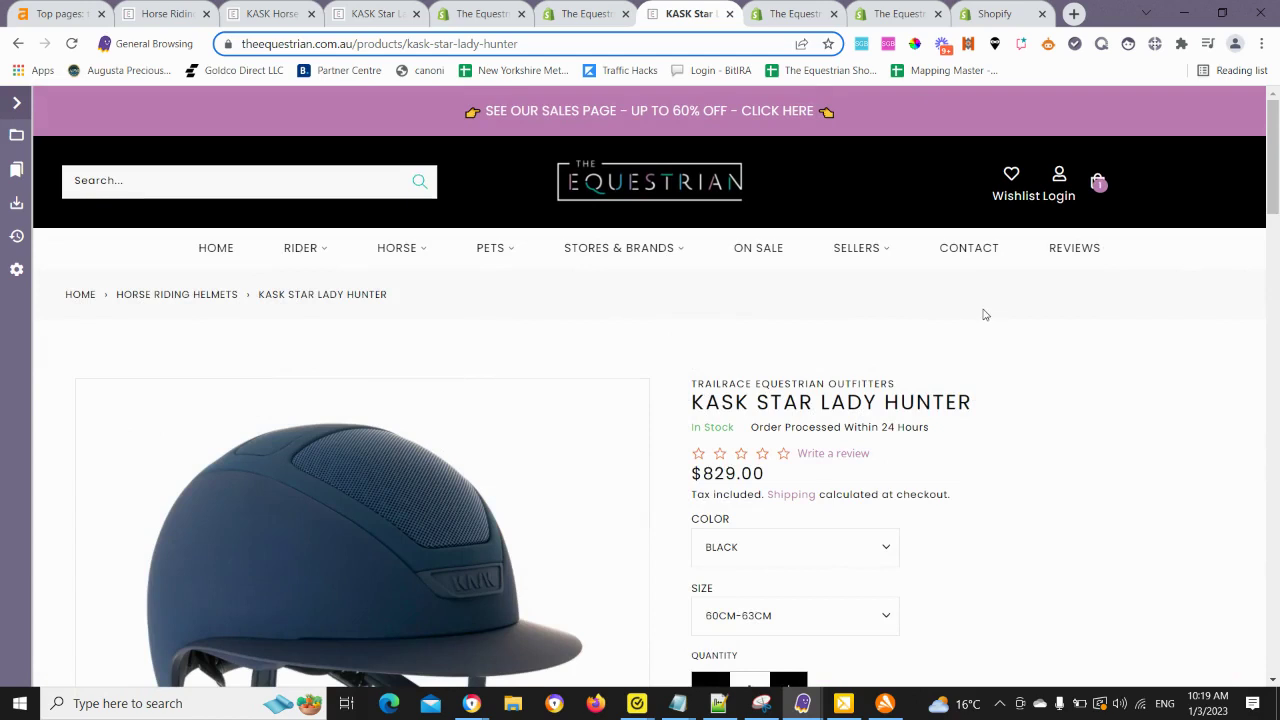